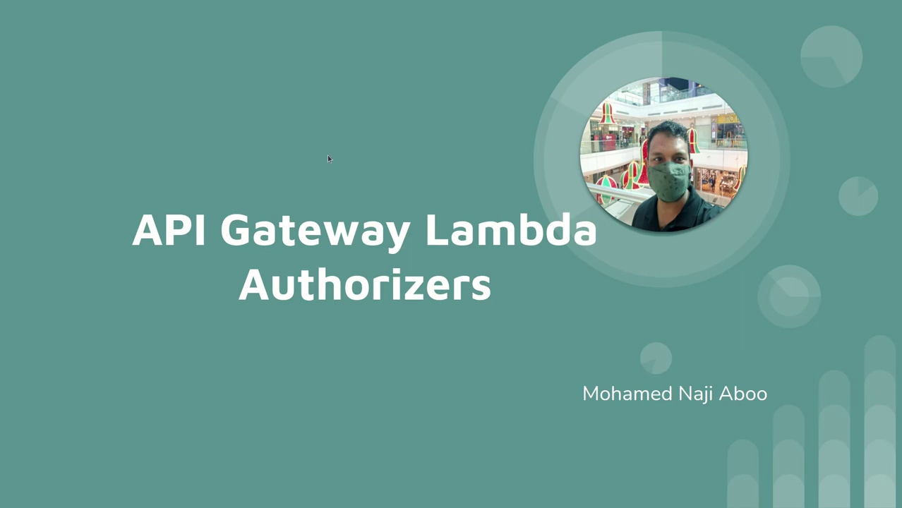
# - Exit the Google Slides slideshow and switch to the 'Use API Gateway Lambda authorizers' guide
pyautogui.press('Escape')
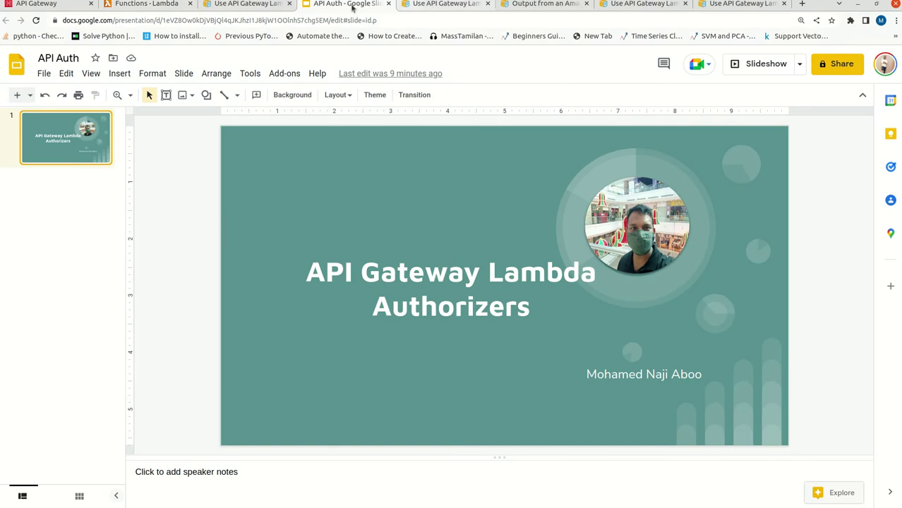
pyautogui.click(258, 4)
pyautogui.scroll(5, 485, 262)
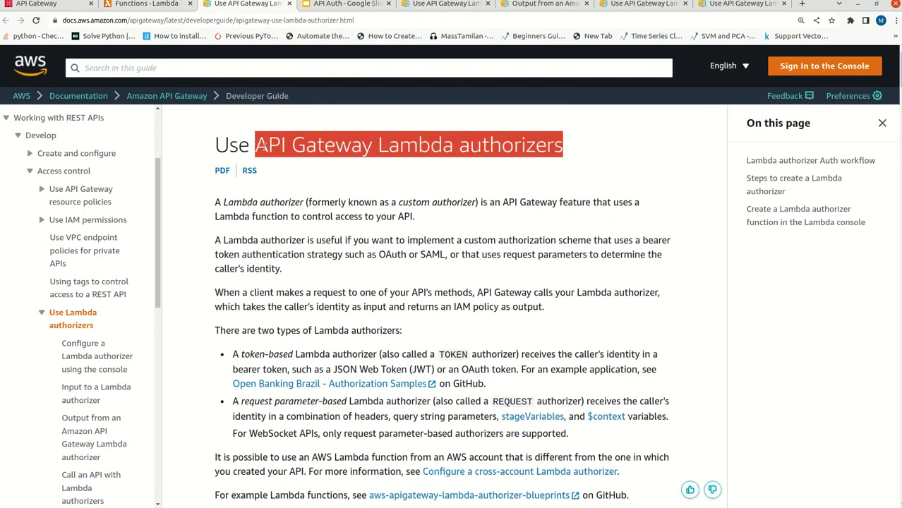
# - Scroll the Lambda authorizers guide down to the Auth workflow diagram and its numbered steps
pyautogui.click(262, 165)
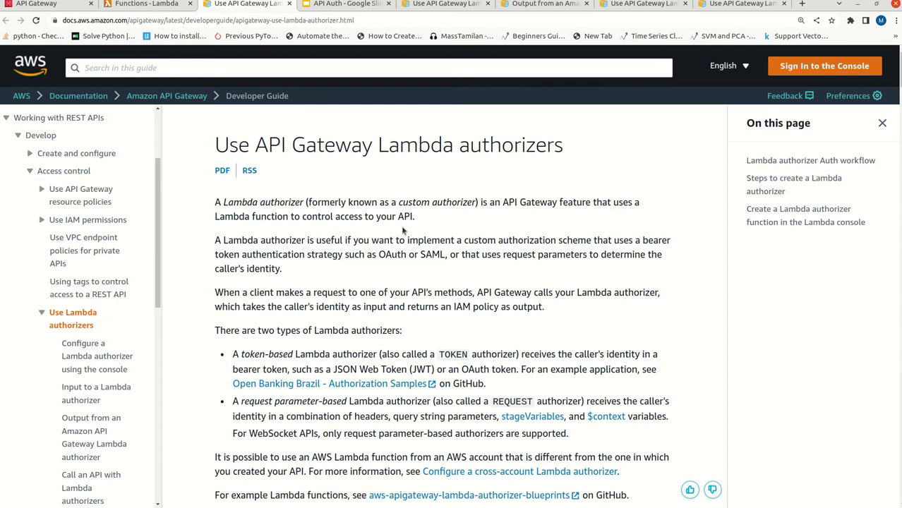
pyautogui.scroll(-6, 403, 230)
pyautogui.scroll(-3, 311, 299)
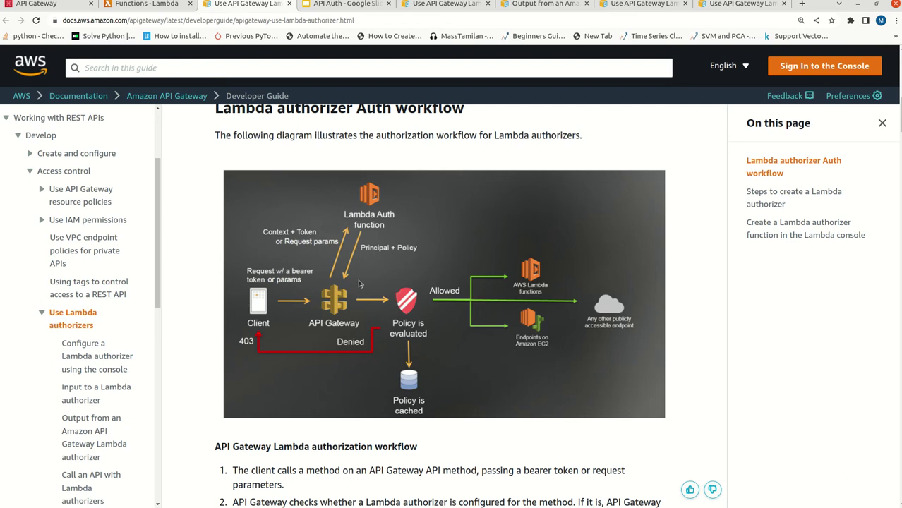
pyautogui.scroll(-2, 358, 281)
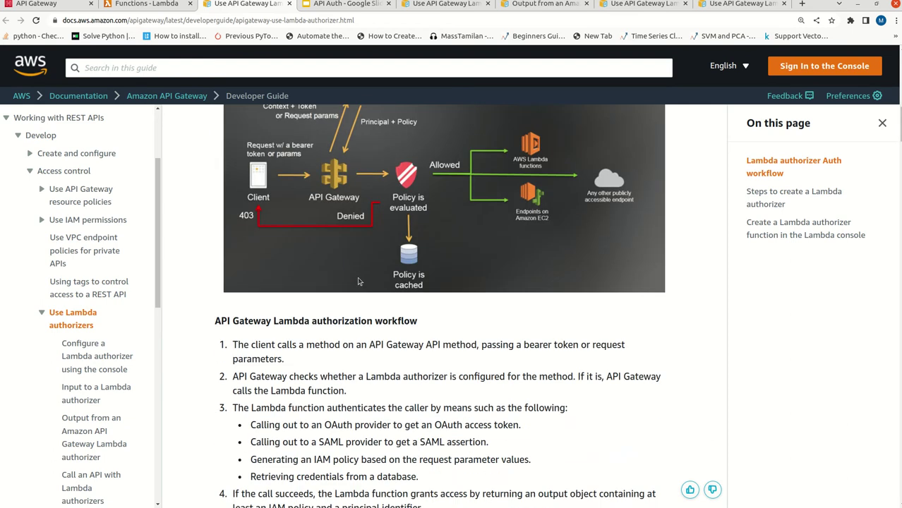
pyautogui.scroll(1, 363, 300)
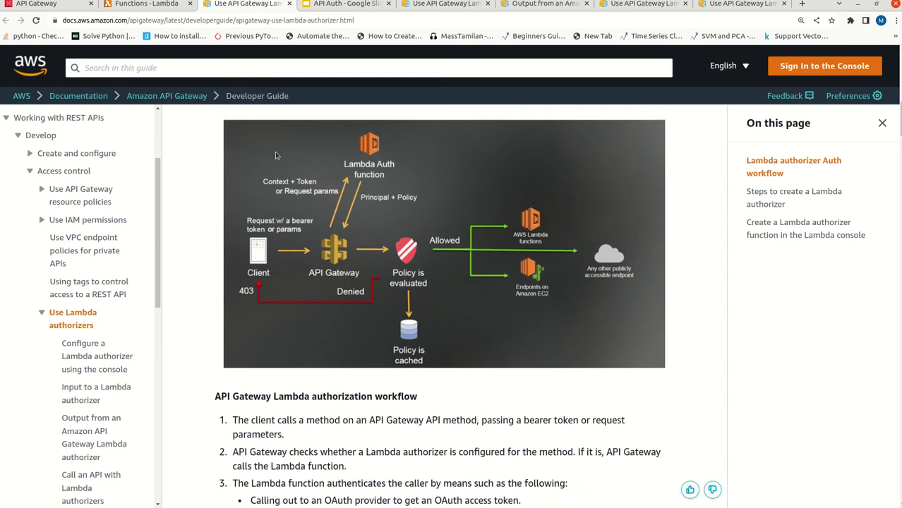
# - Create a new Lambda function named myGetLambdaFn with the Python 3.8 runtime
pyautogui.click(138, 5)
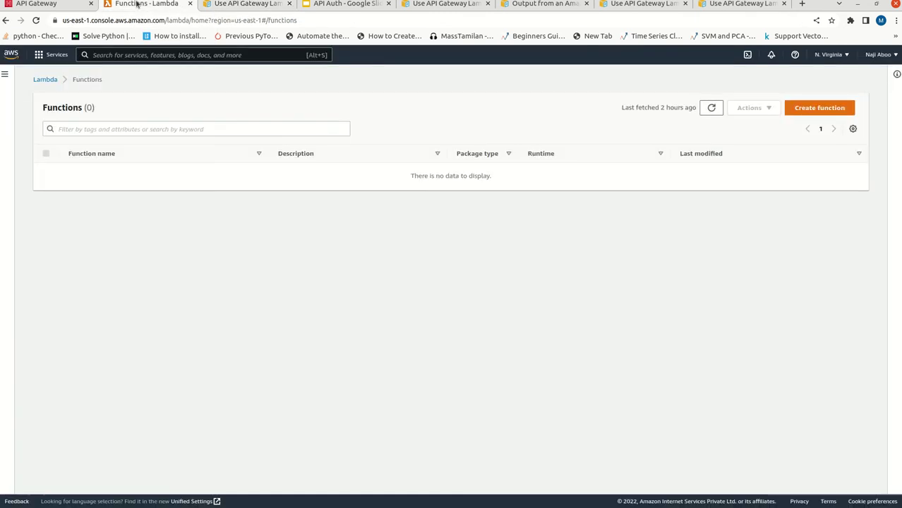
pyautogui.click(819, 108)
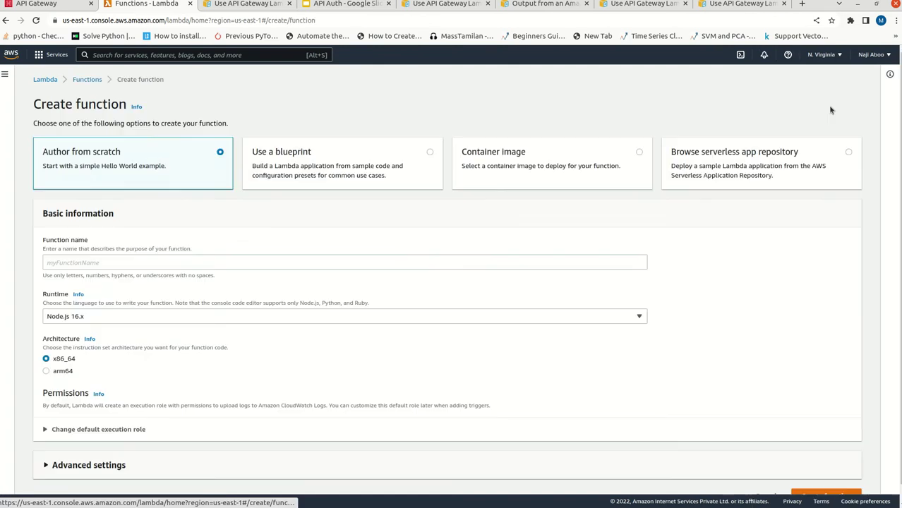
pyautogui.click(154, 263)
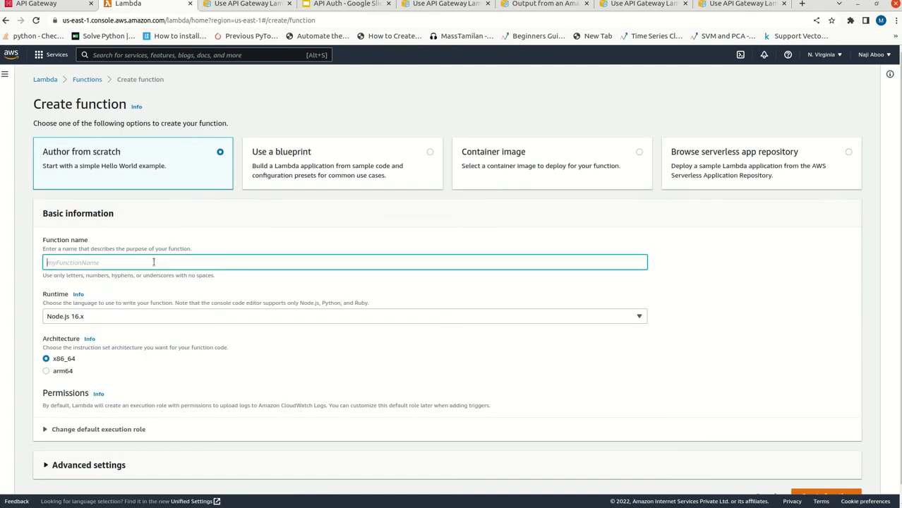
pyautogui.write('myGetLambdaFn')
pyautogui.click(137, 319)
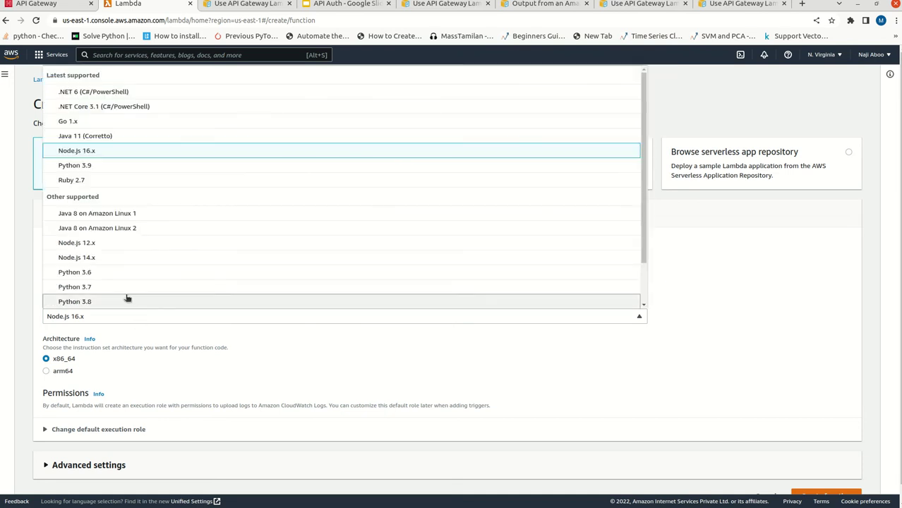
pyautogui.click(124, 302)
pyautogui.scroll(-1, 194, 353)
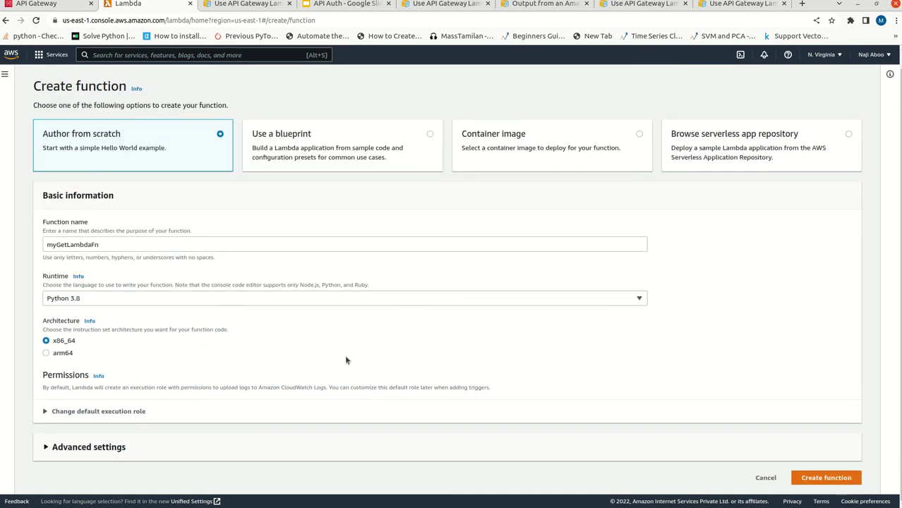
pyautogui.click(827, 478)
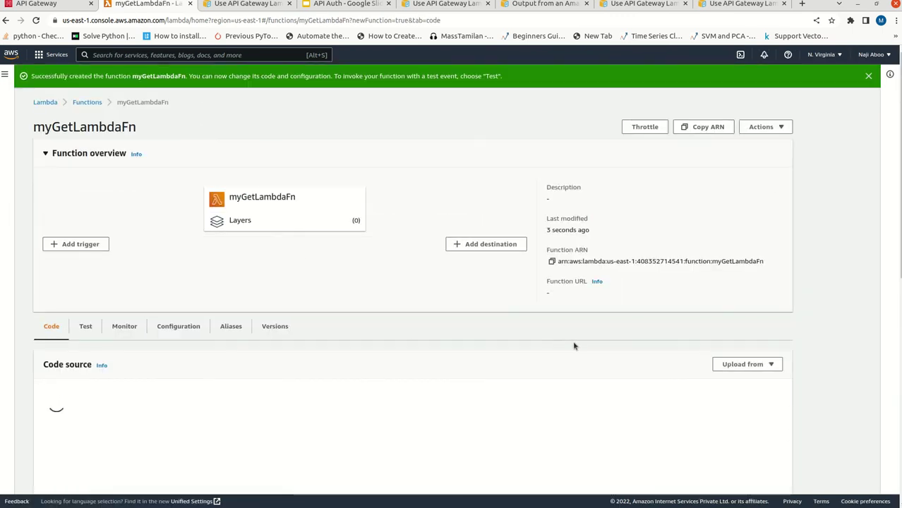
# - Inspect the default handler's 'Hello from Lambda!' return line, then go to the API Gateway tab
pyautogui.scroll(-3, 339, 362)
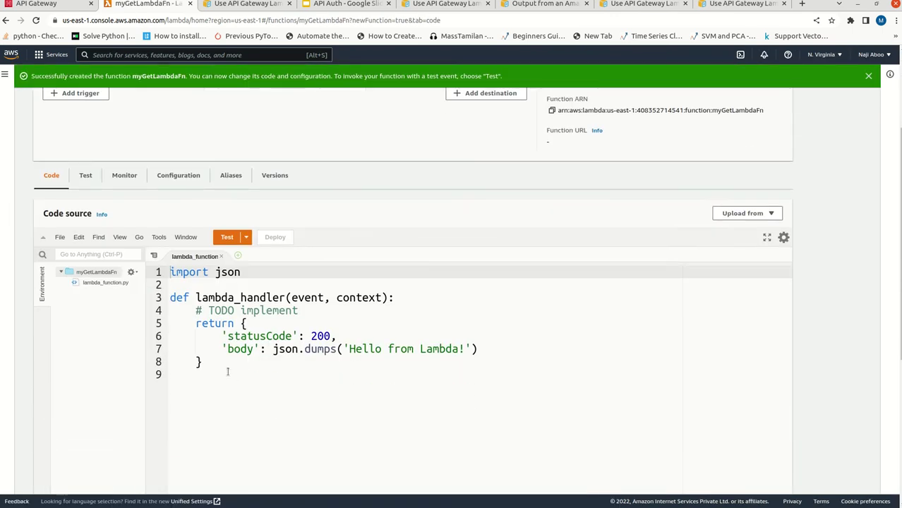
pyautogui.moveTo(224, 349); pyautogui.dragTo(479, 349)
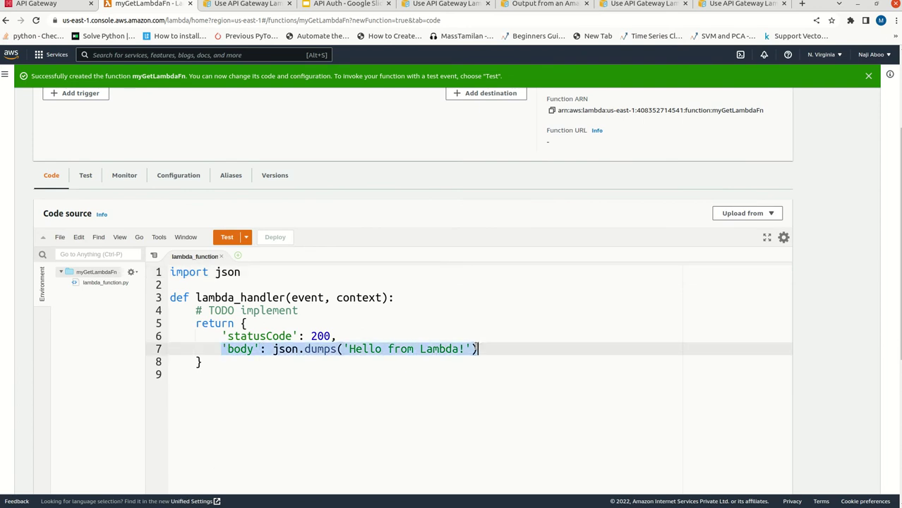
pyautogui.click(498, 347)
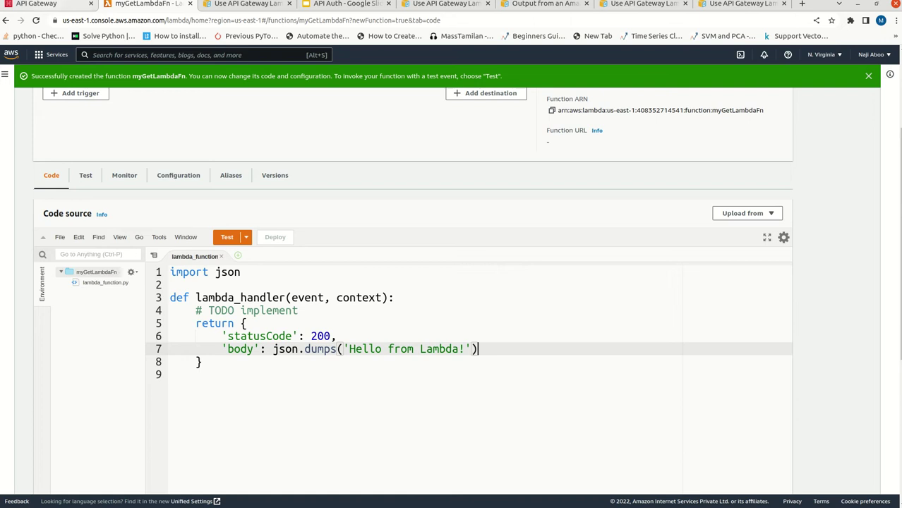
pyautogui.click(49, 5)
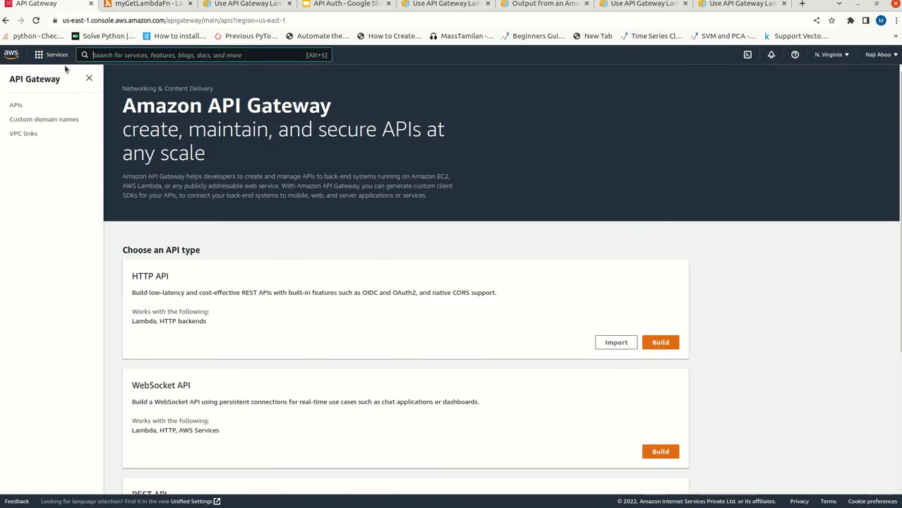
# - Find and open the API Gateway service by searching the console for 'api gateway'
pyautogui.click(44, 55)
pyautogui.click(43, 59)
pyautogui.click(10, 58)
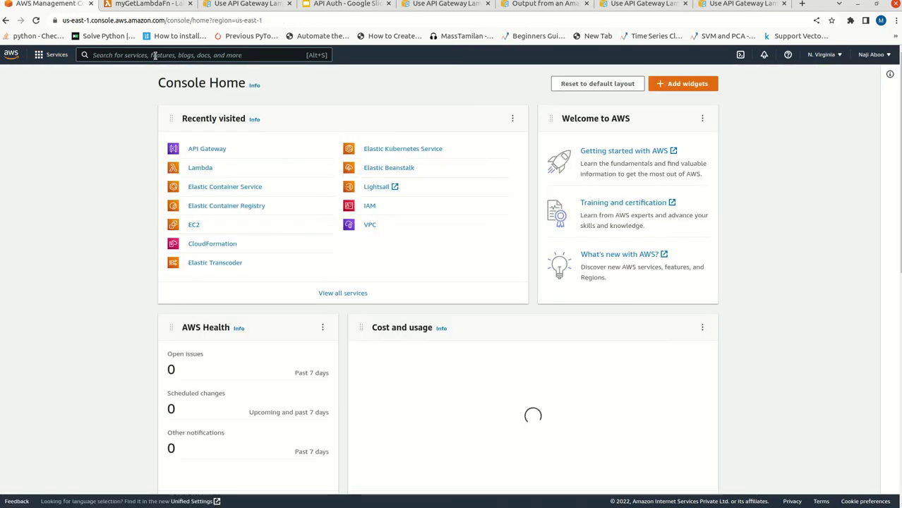
pyautogui.click(154, 55)
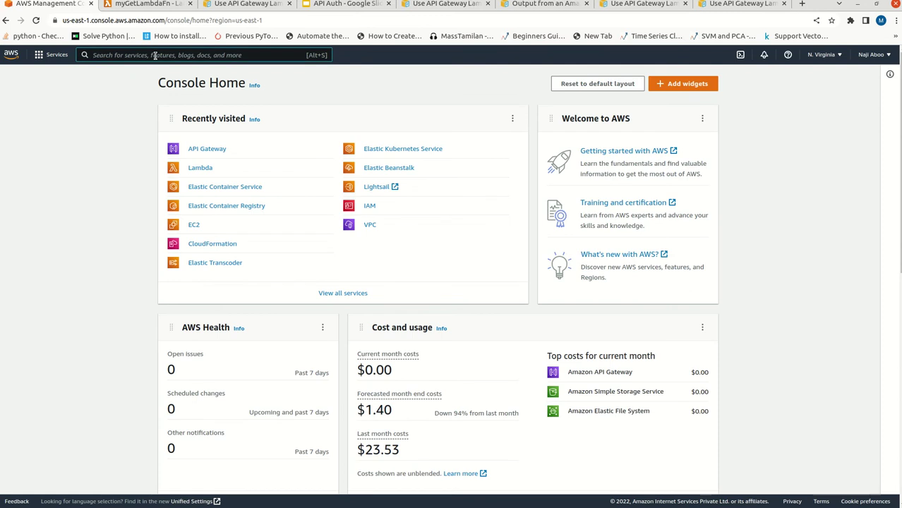
pyautogui.write('api gateway')
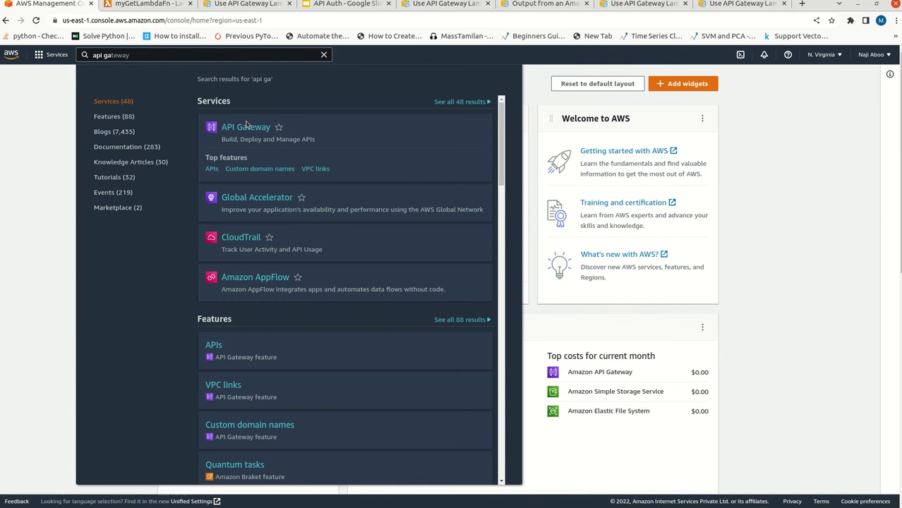
pyautogui.click(246, 126)
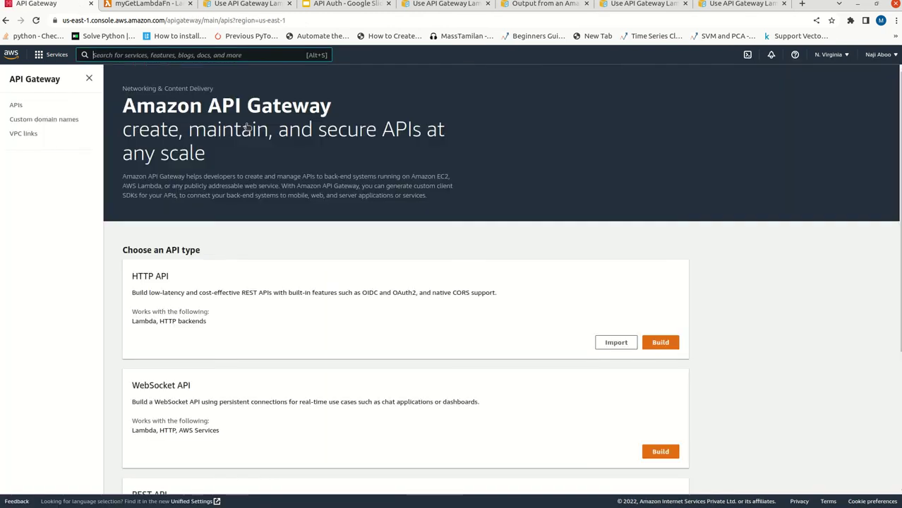
# - Build a new empty REST API named myapi
pyautogui.scroll(-5, 461, 258)
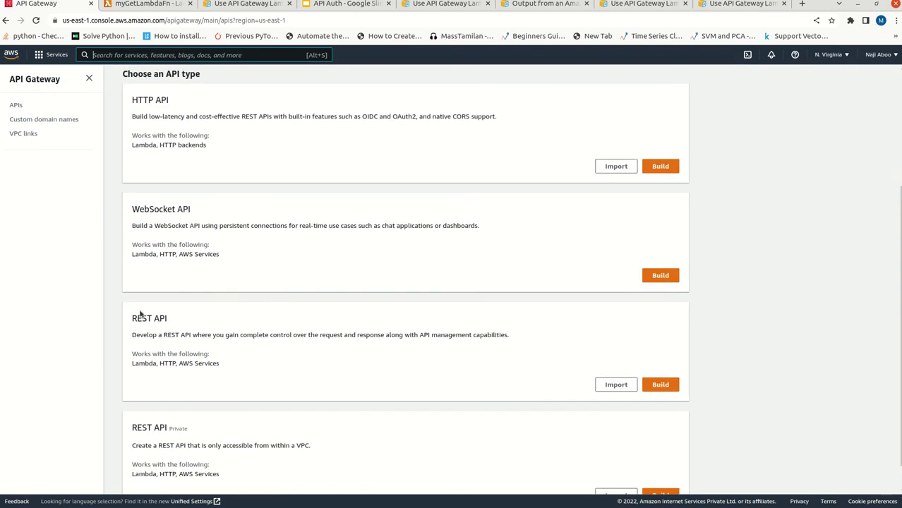
pyautogui.click(661, 385)
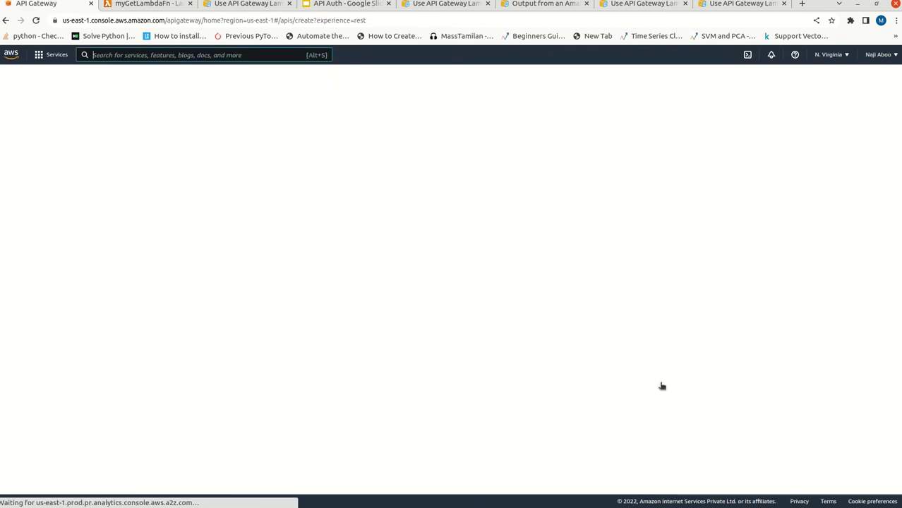
pyautogui.click(571, 167)
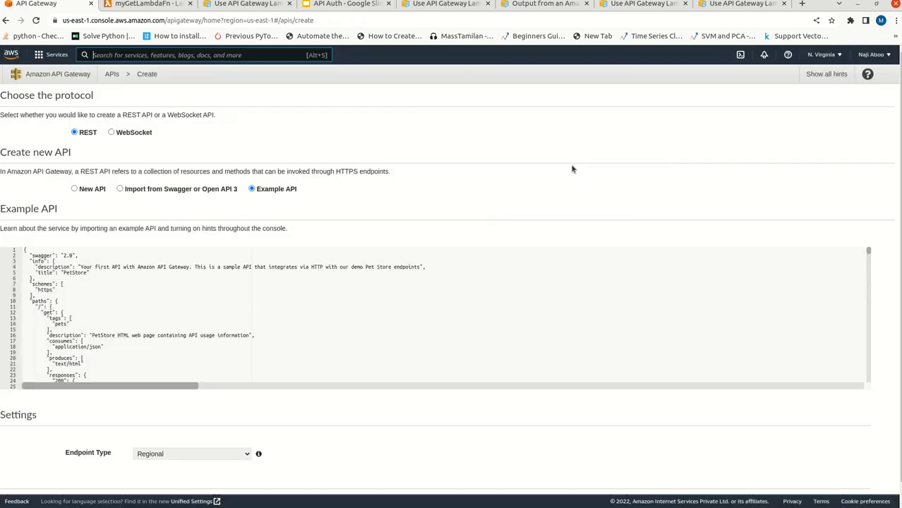
pyautogui.click(99, 190)
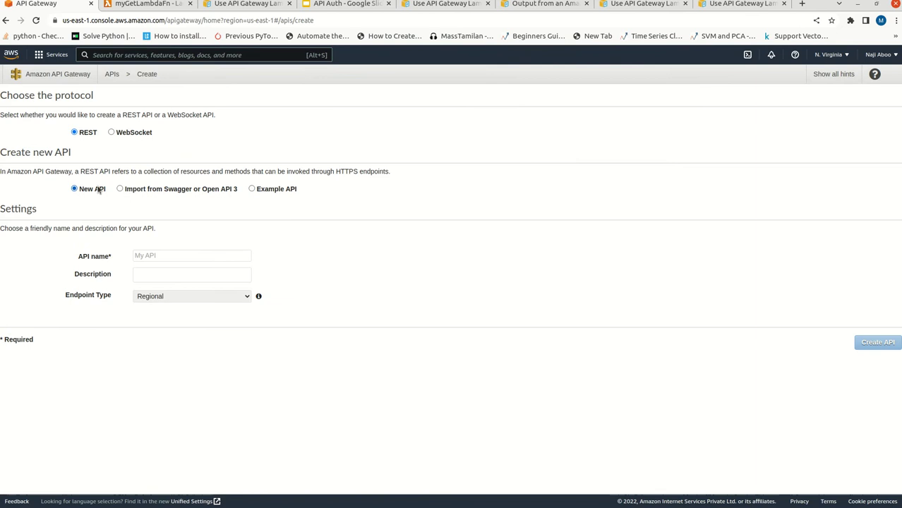
pyautogui.click(169, 252)
pyautogui.click(204, 277)
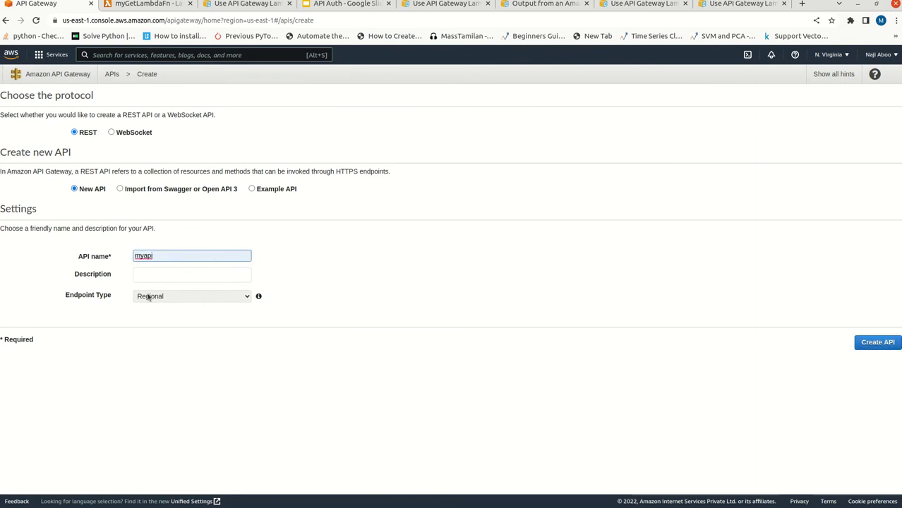
pyautogui.click(880, 343)
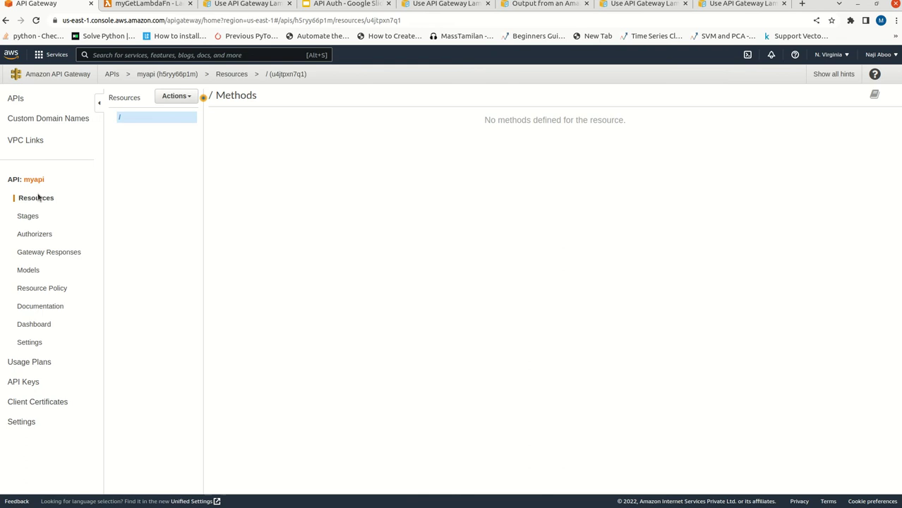
# - Add a GET method to the myapi root resource
pyautogui.click(186, 97)
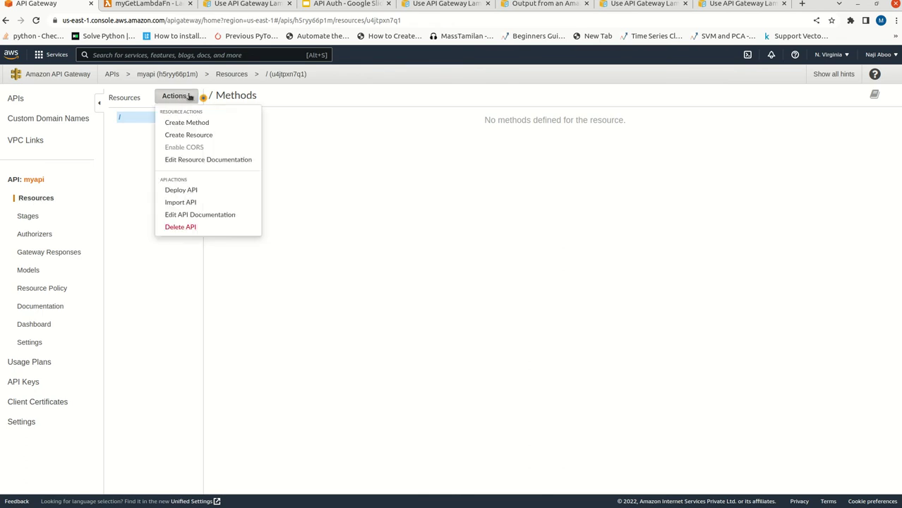
pyautogui.click(198, 123)
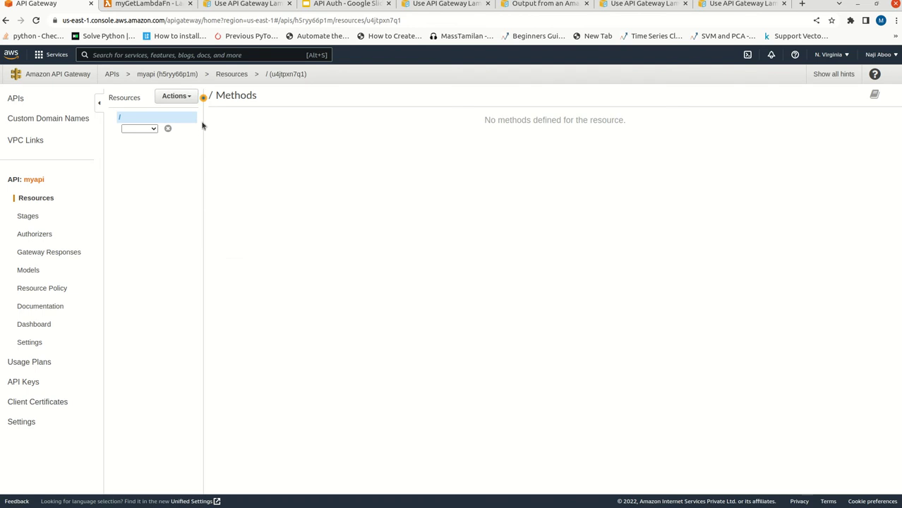
pyautogui.click(152, 129)
pyautogui.click(140, 160)
pyautogui.click(168, 129)
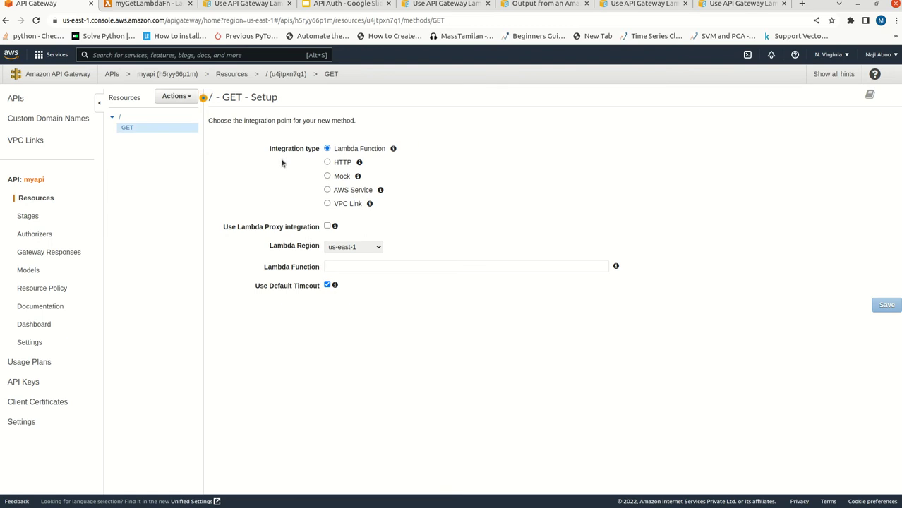
# - Integrate GET with myGetLambdaFn via Lambda proxy integration, save, and grant invoke permission
pyautogui.click(328, 226)
pyautogui.click(352, 268)
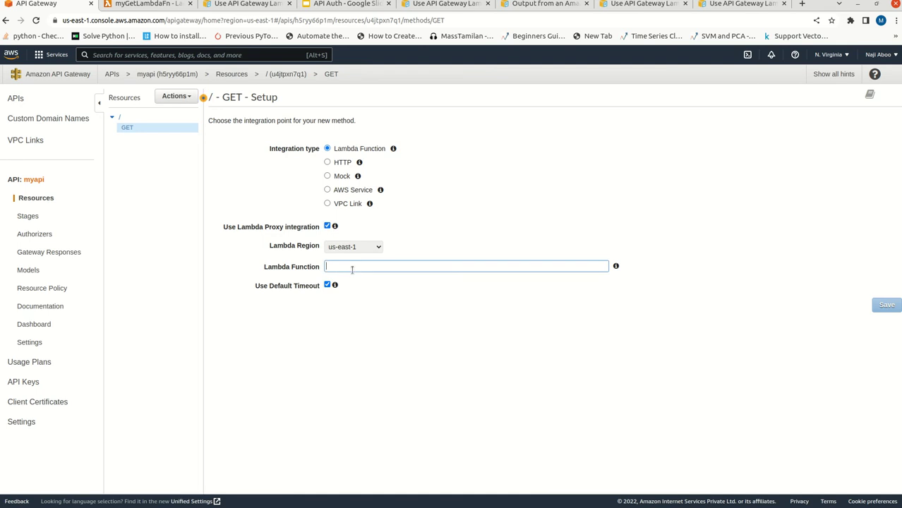
pyautogui.write('te')
pyautogui.press('BackSpace')
pyautogui.write('my')
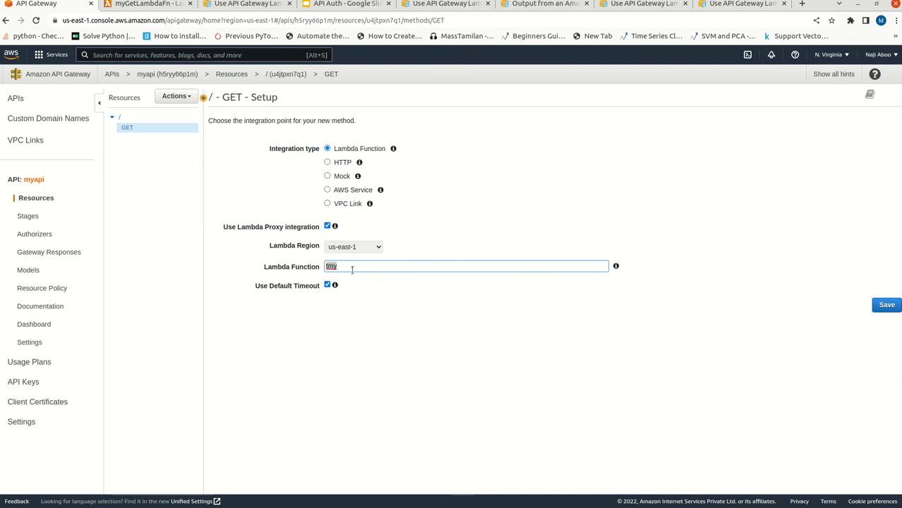
pyautogui.write('mbdaFn')
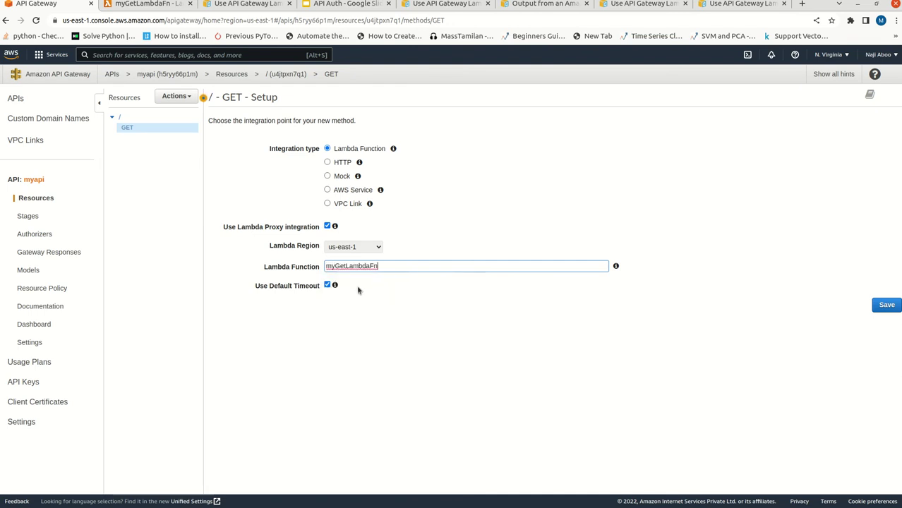
pyautogui.click(358, 283)
pyautogui.click(887, 305)
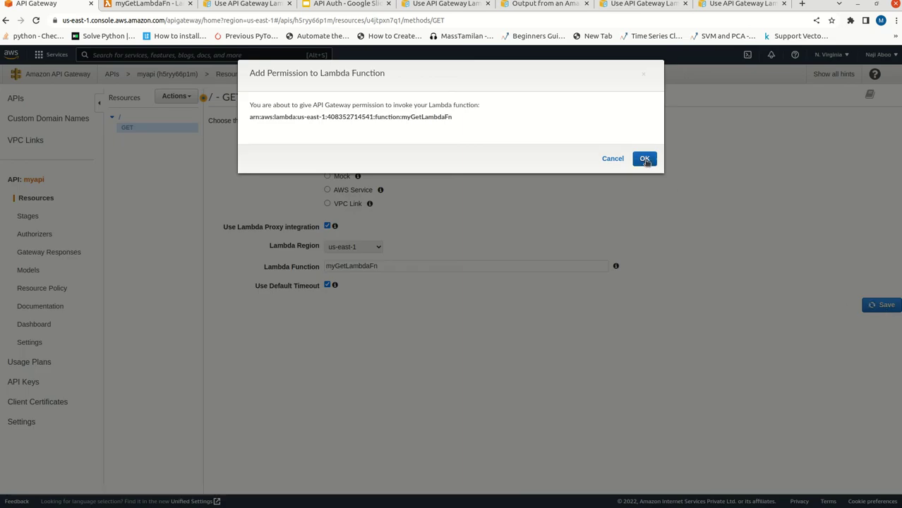
pyautogui.click(645, 159)
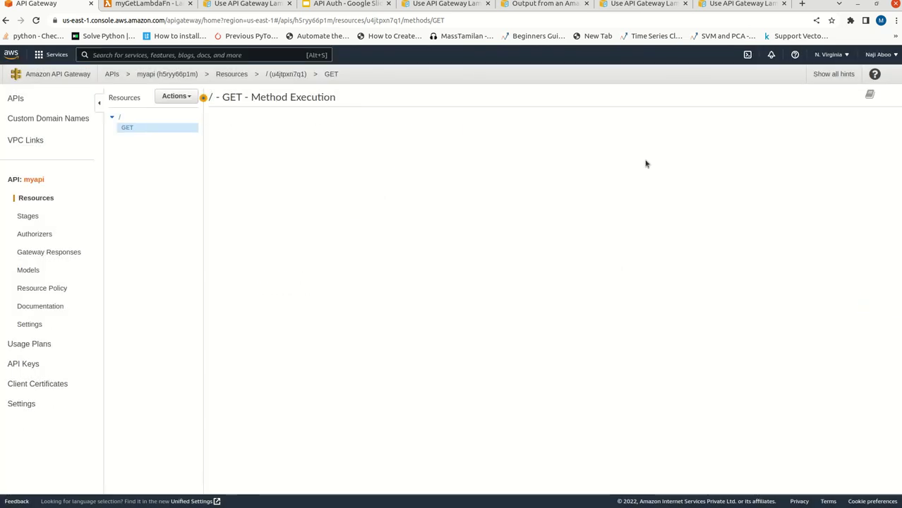
# - Deploy myapi to a new stage named prod and test its invoke URL for 'Hello from Lambda!'
pyautogui.click(187, 100)
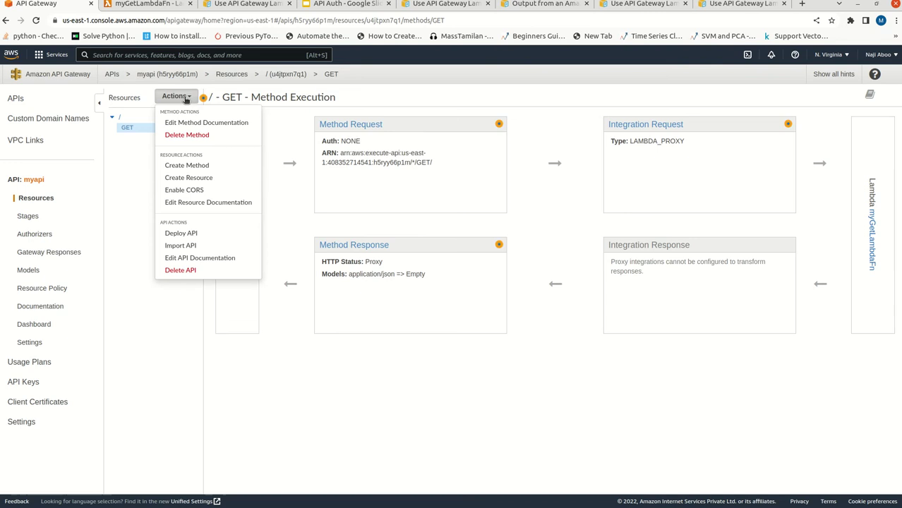
pyautogui.click(200, 235)
pyautogui.click(486, 147)
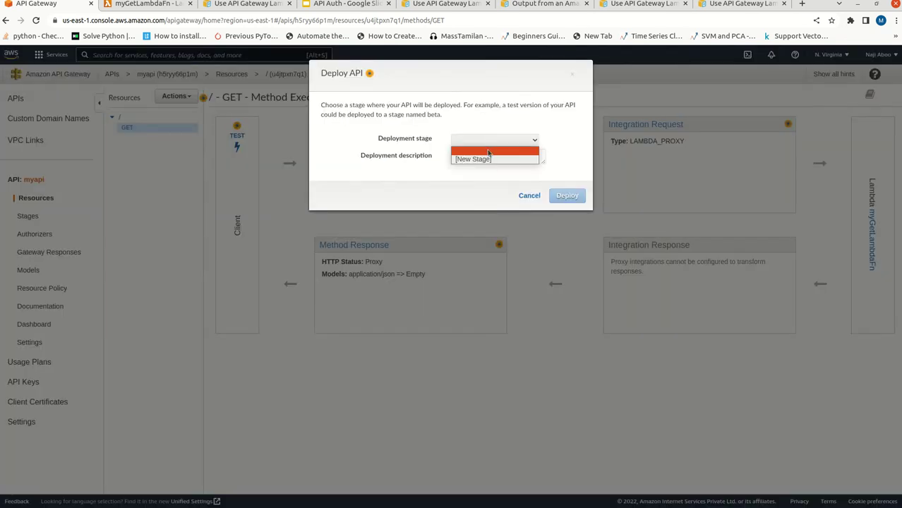
pyautogui.click(488, 156)
pyautogui.click(487, 161)
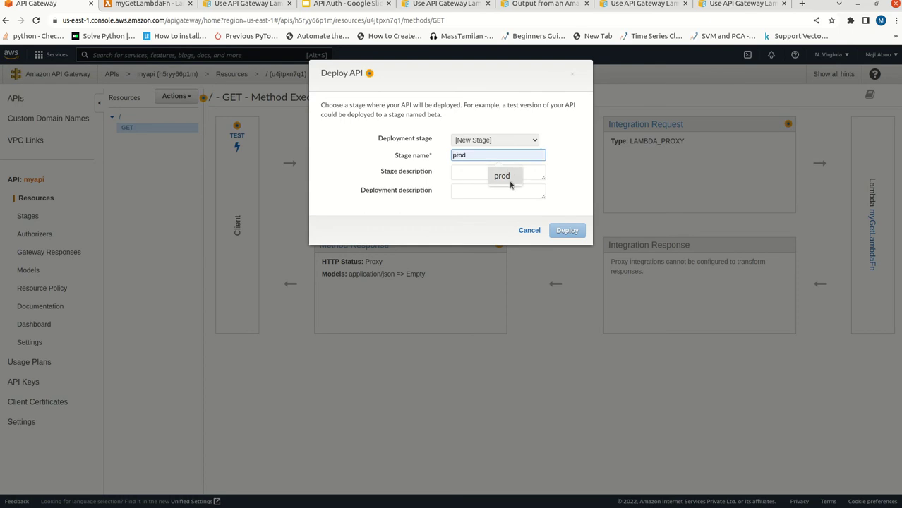
pyautogui.click(507, 179)
pyautogui.click(574, 231)
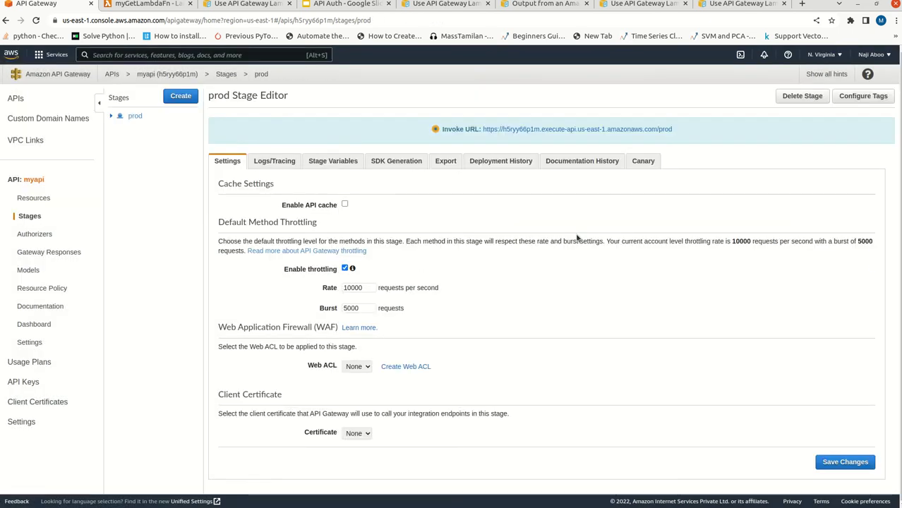
pyautogui.click(551, 129)
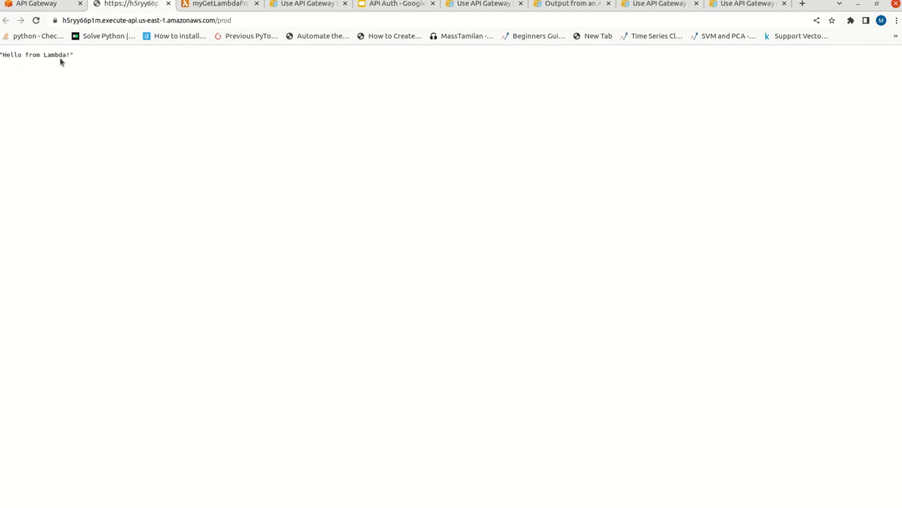
pyautogui.click(169, 4)
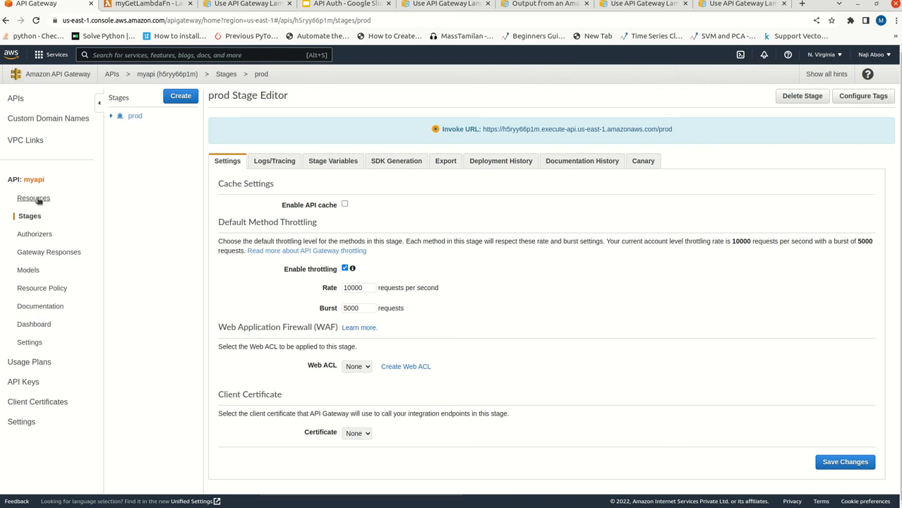
# - Open the Authorizers page under API: myapi, which lists no authorizers yet
pyautogui.click(35, 234)
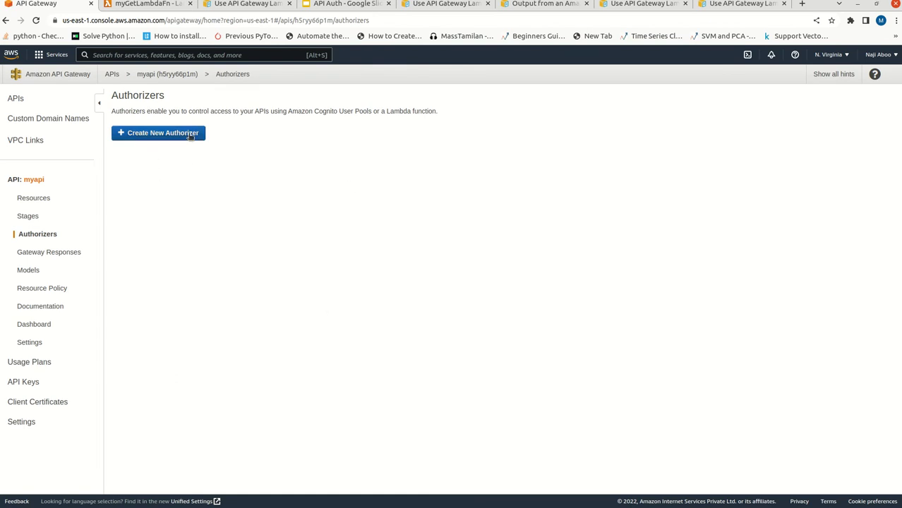
# - Return to the Lambda authorizers guide and scroll to the token-based authorizer function example
pyautogui.click(266, 6)
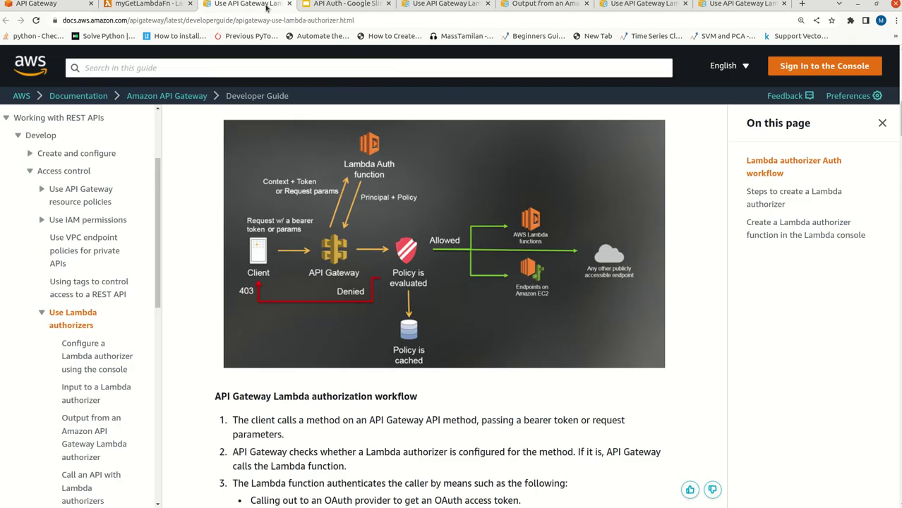
pyautogui.scroll(-4, 346, 233)
pyautogui.scroll(-2, 340, 231)
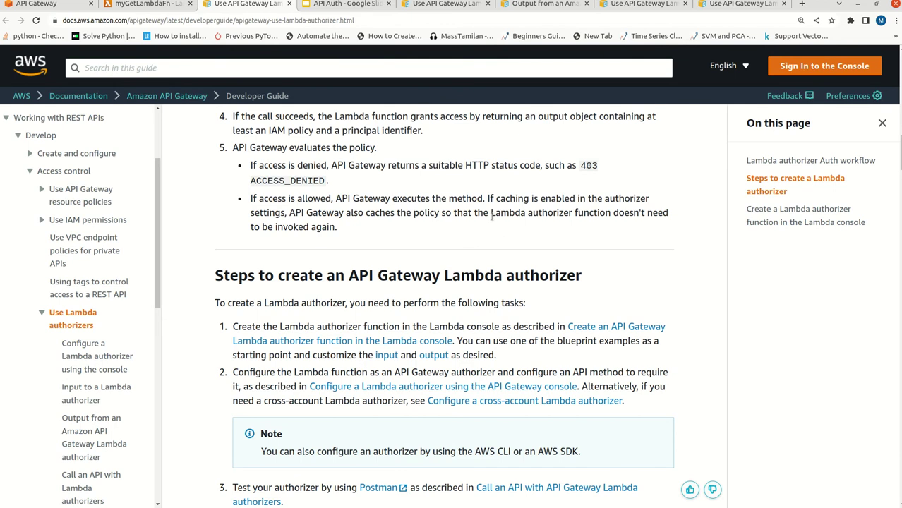
pyautogui.scroll(6, 497, 237)
pyautogui.scroll(2, 498, 237)
pyautogui.scroll(-8, 494, 247)
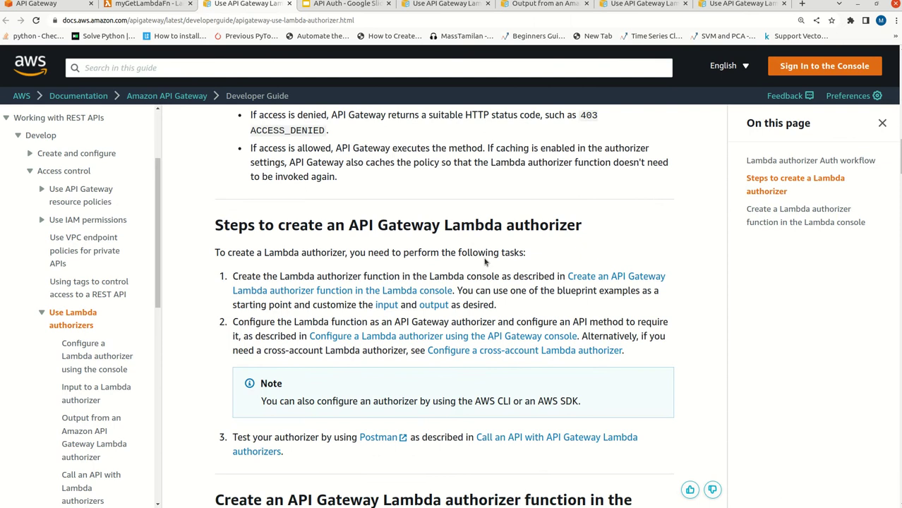
pyautogui.scroll(-3, 485, 262)
pyautogui.scroll(-5, 485, 262)
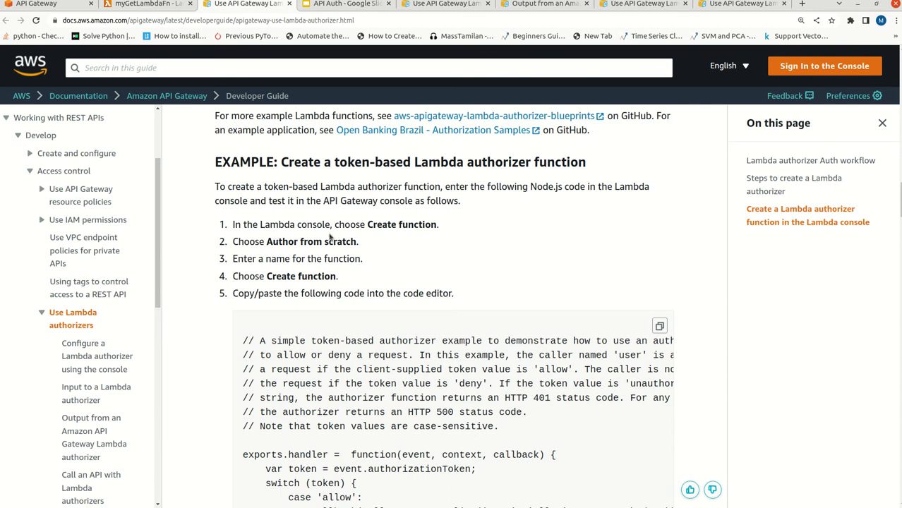
pyautogui.doubleClick(390, 224)
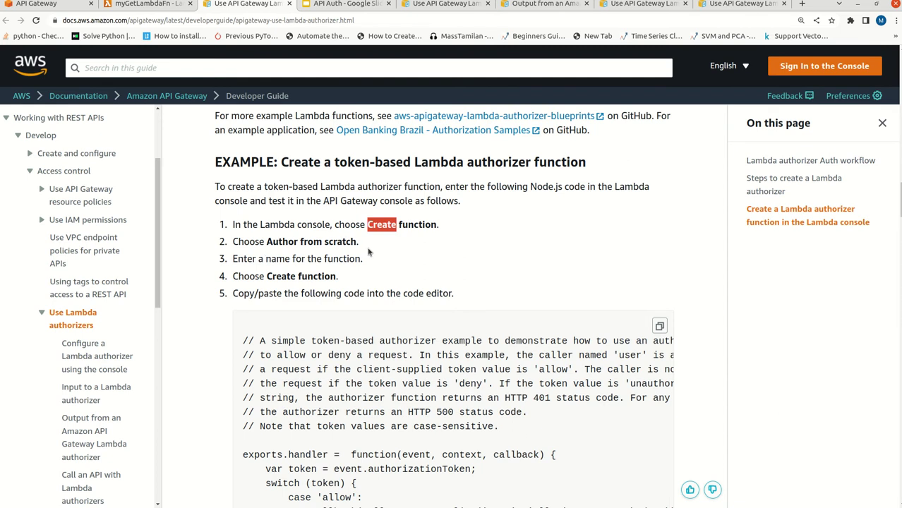
pyautogui.scroll(-1, 368, 252)
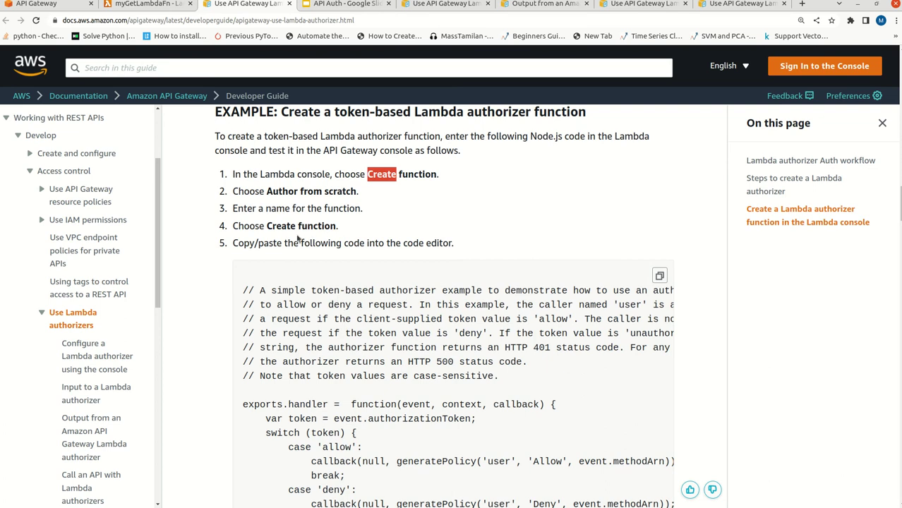
pyautogui.scroll(-2, 325, 242)
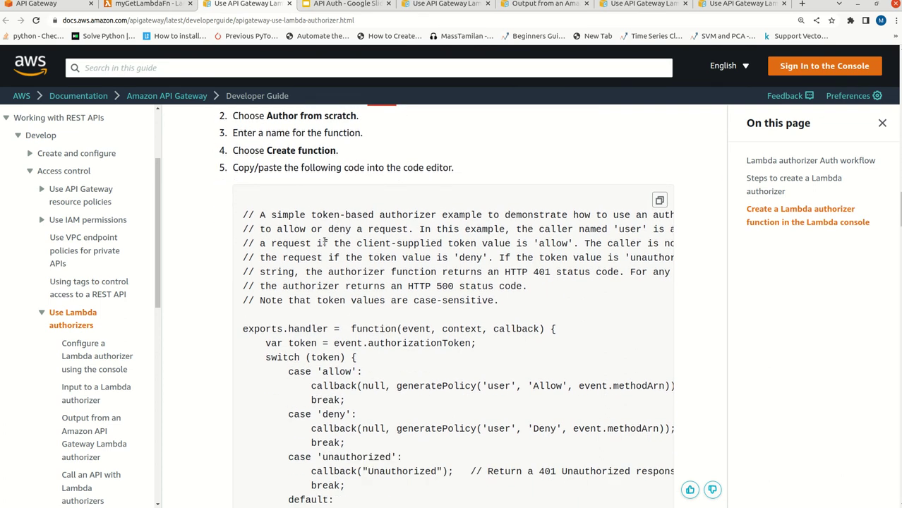
pyautogui.scroll(-3, 324, 243)
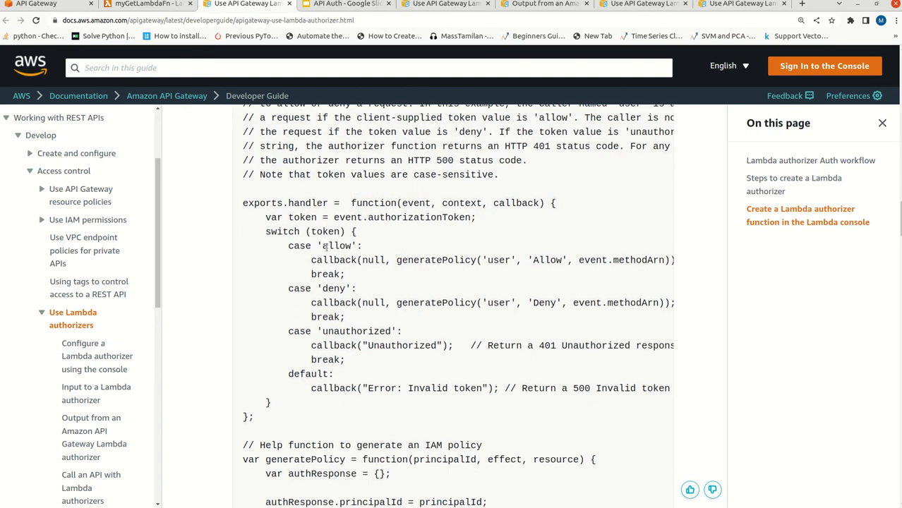
pyautogui.scroll(1, 329, 242)
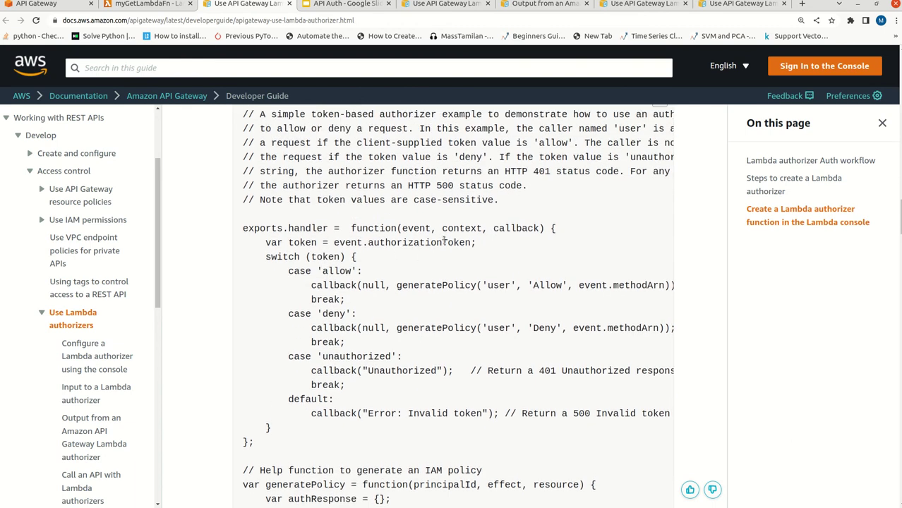
pyautogui.scroll(5, 517, 262)
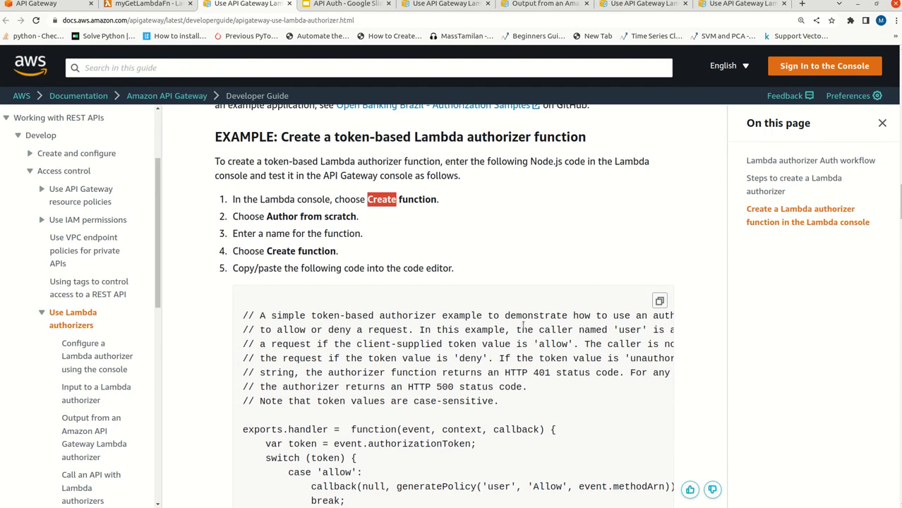
pyautogui.scroll(-4, 523, 329)
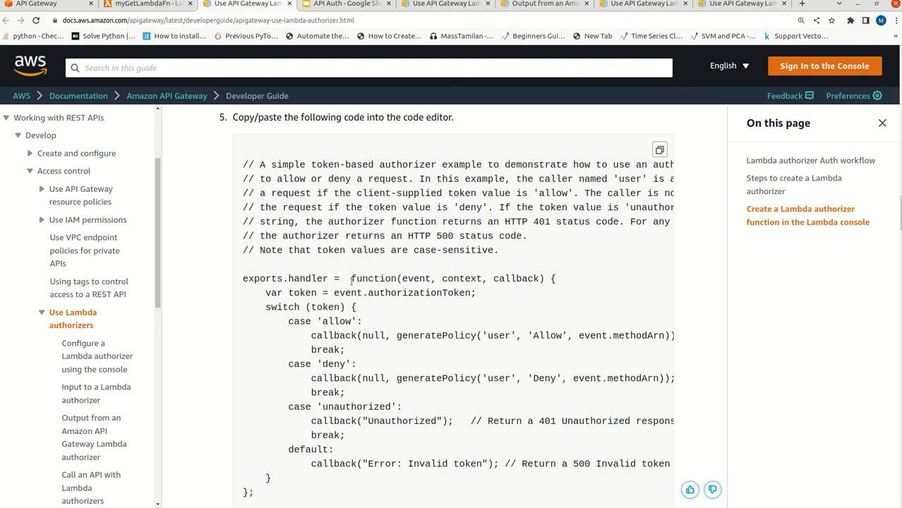
pyautogui.doubleClick(419, 292)
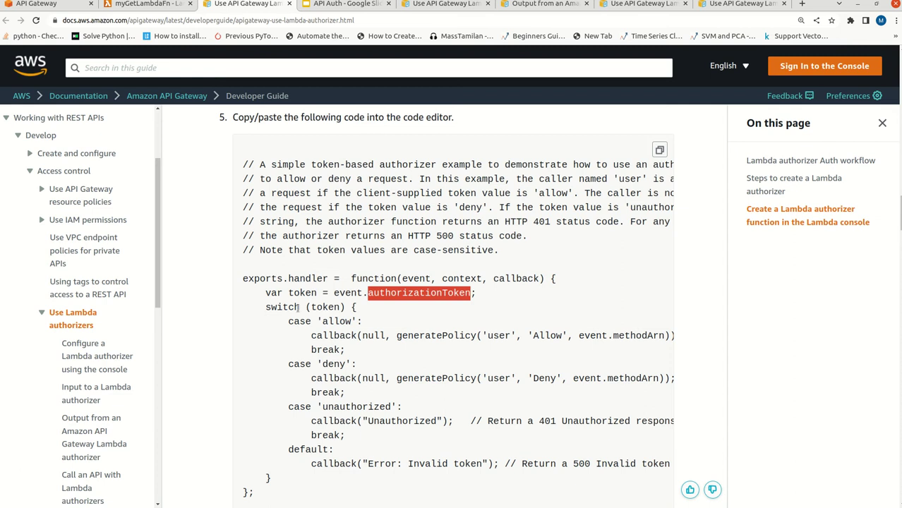
pyautogui.doubleClick(321, 308)
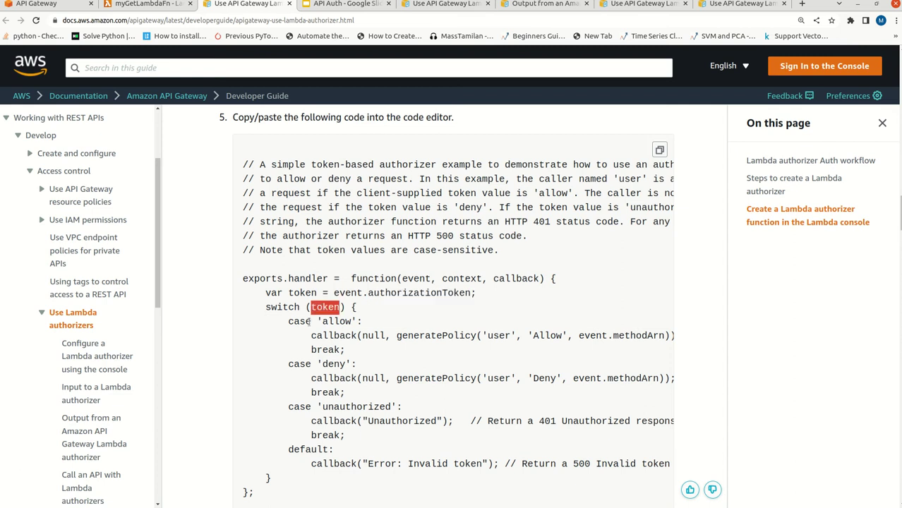
pyautogui.doubleClick(343, 321)
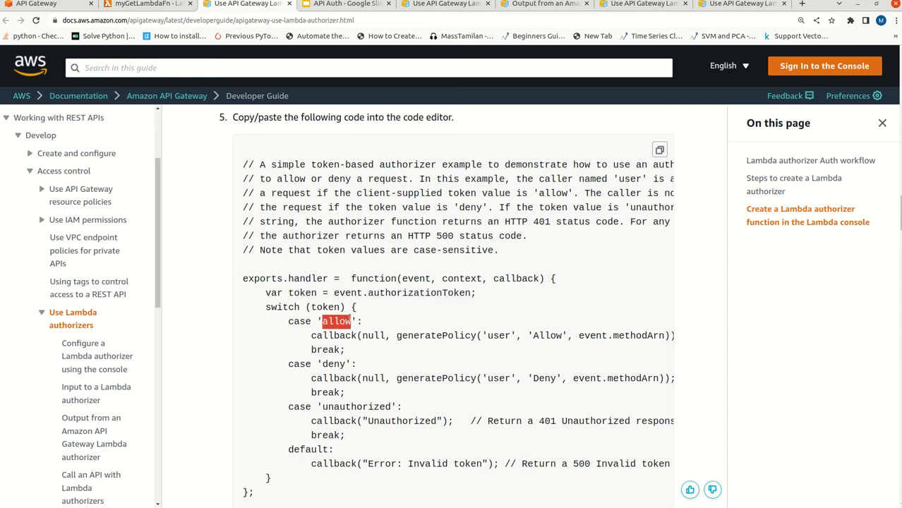
pyautogui.scroll(-1, 342, 314)
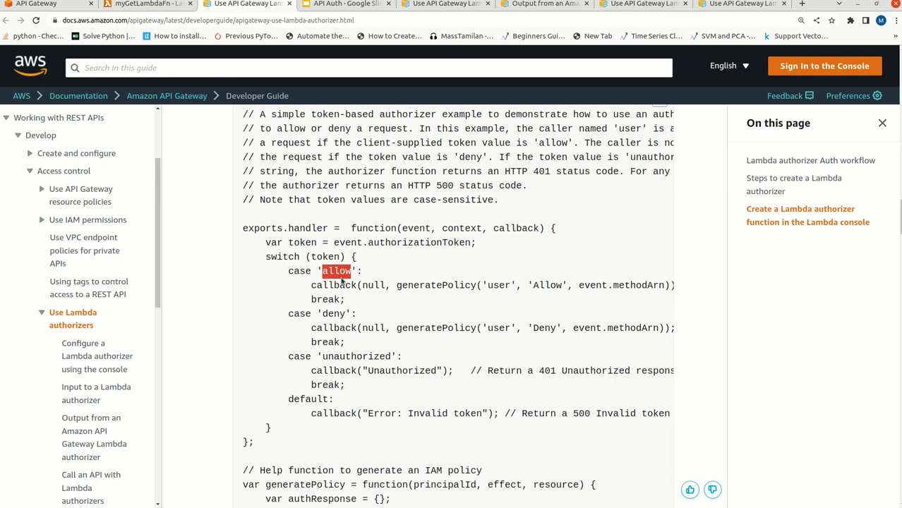
pyautogui.doubleClick(343, 285)
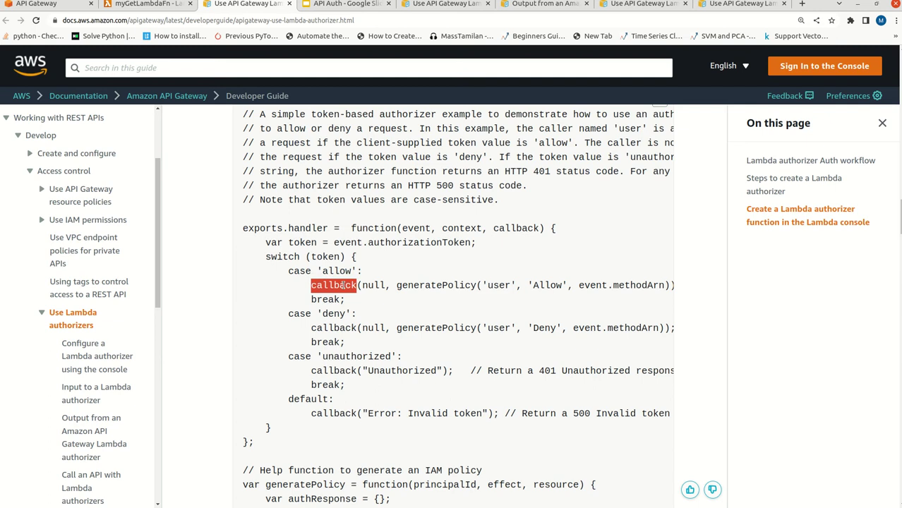
pyautogui.doubleClick(431, 284)
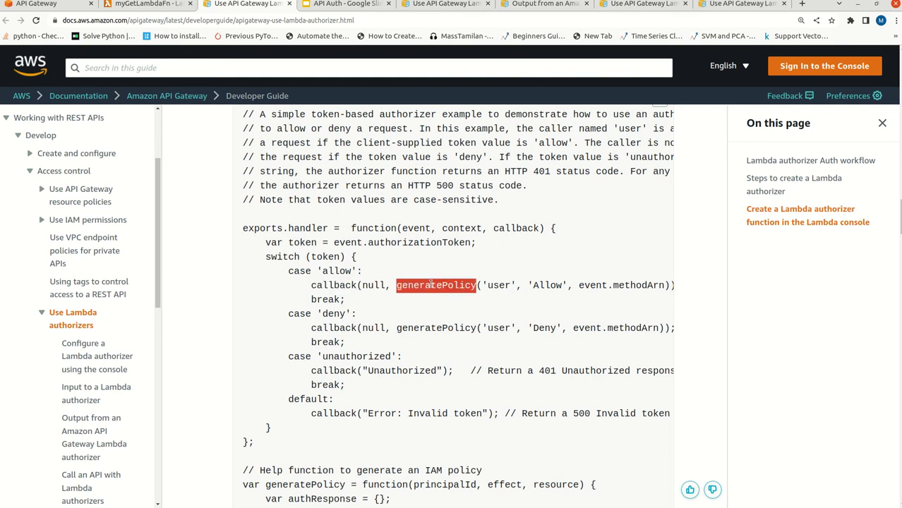
pyautogui.scroll(-1, 430, 284)
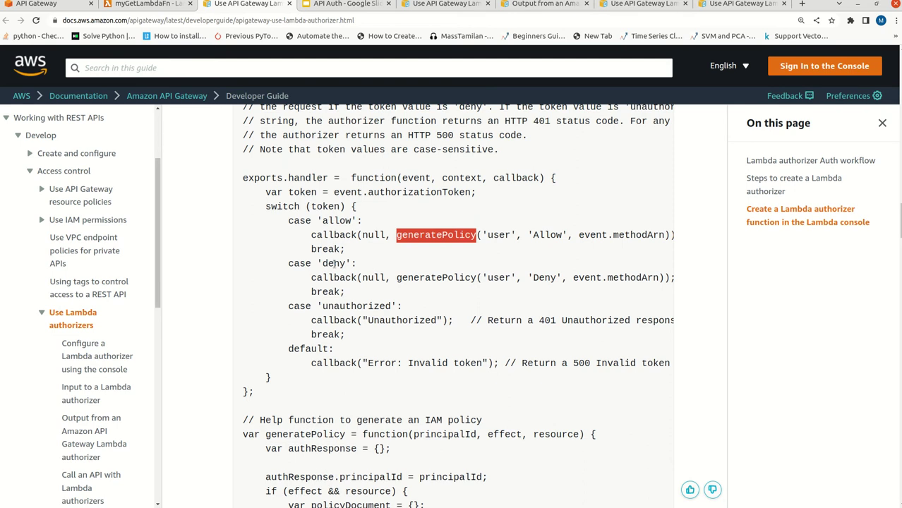
pyautogui.doubleClick(335, 263)
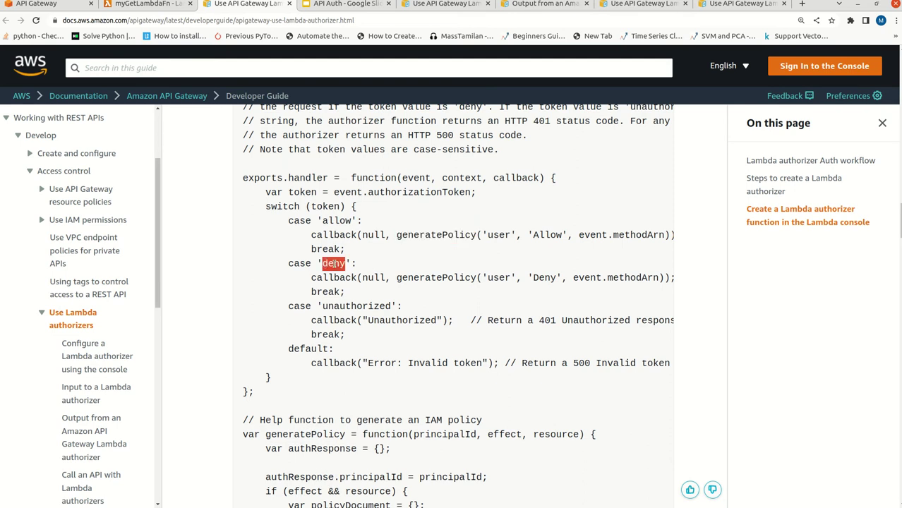
pyautogui.doubleClick(412, 192)
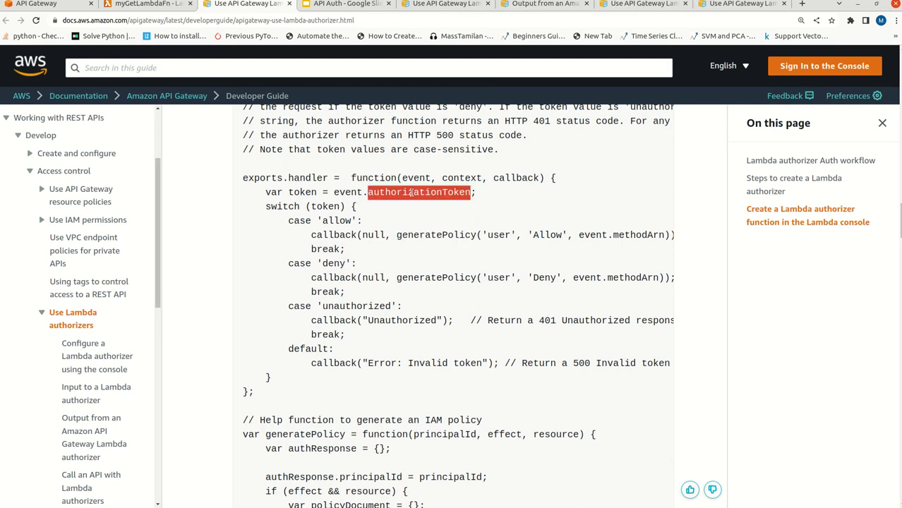
pyautogui.click(335, 275)
pyautogui.doubleClick(335, 275)
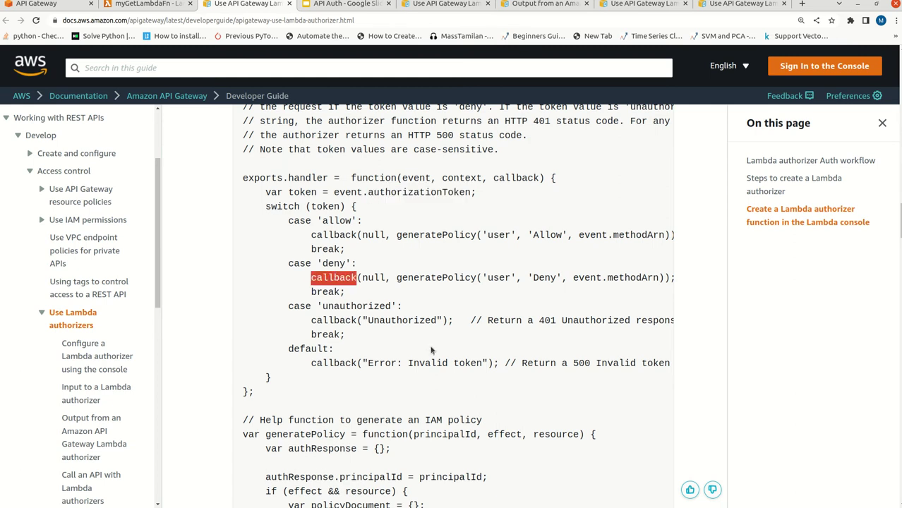
pyautogui.doubleClick(540, 280)
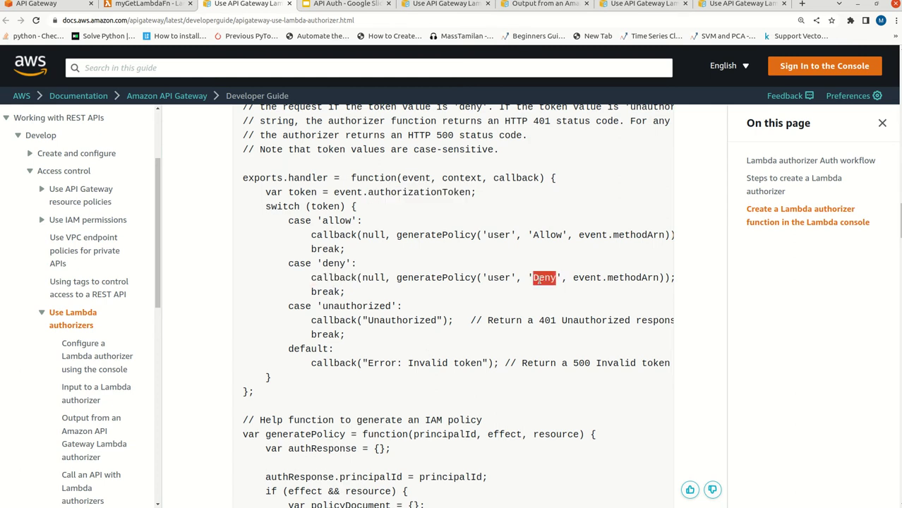
pyautogui.doubleClick(352, 306)
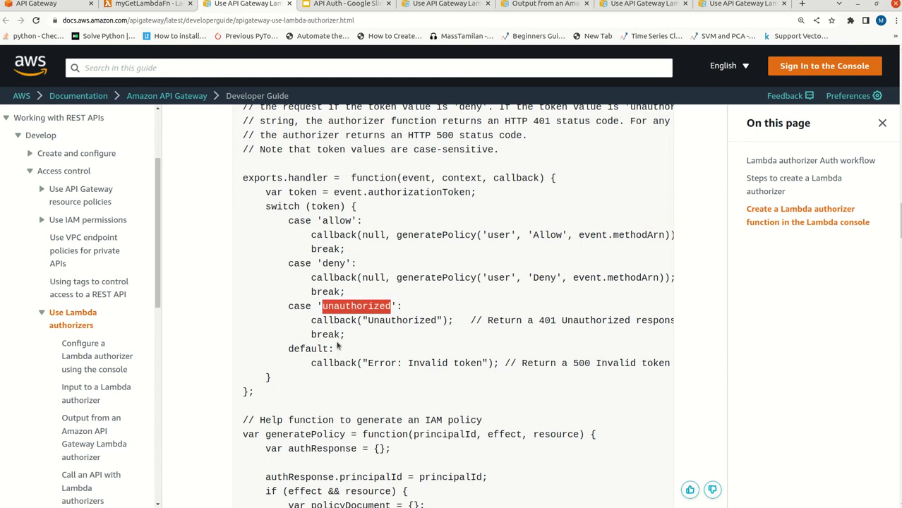
pyautogui.doubleClick(393, 320)
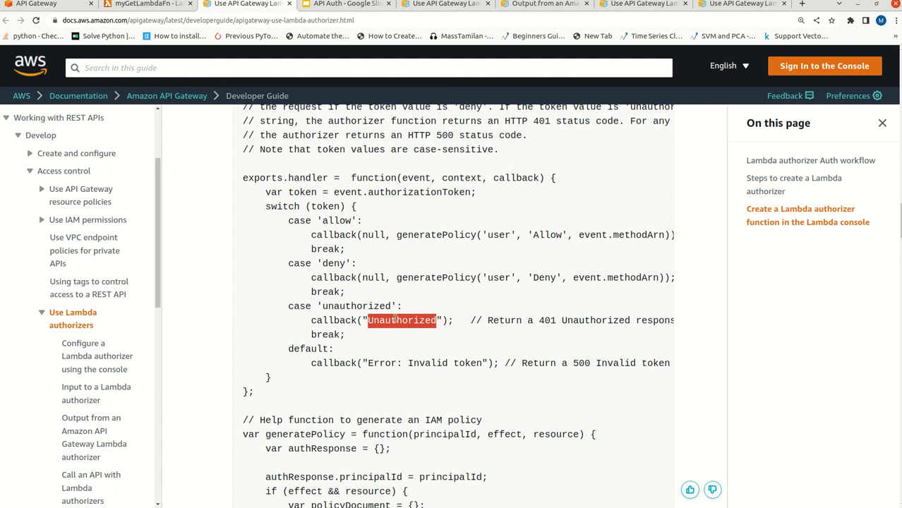
pyautogui.scroll(-2, 393, 321)
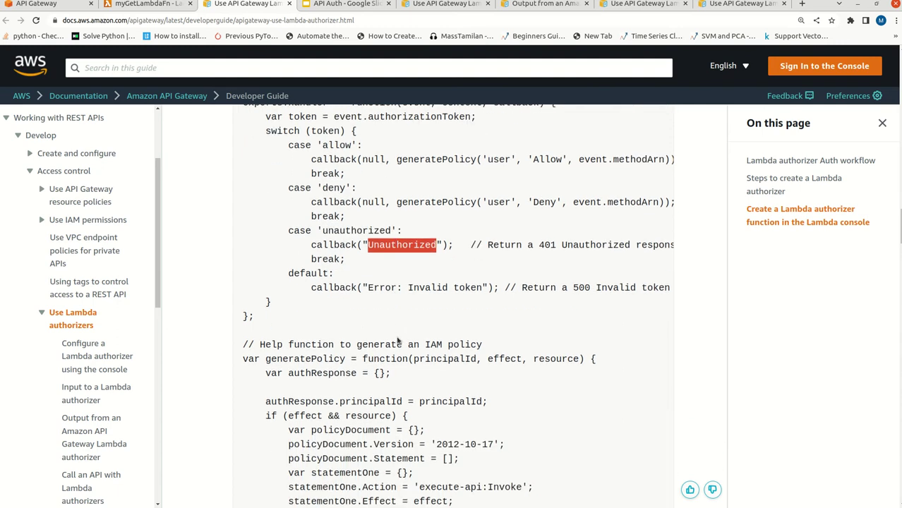
pyautogui.scroll(-2, 417, 328)
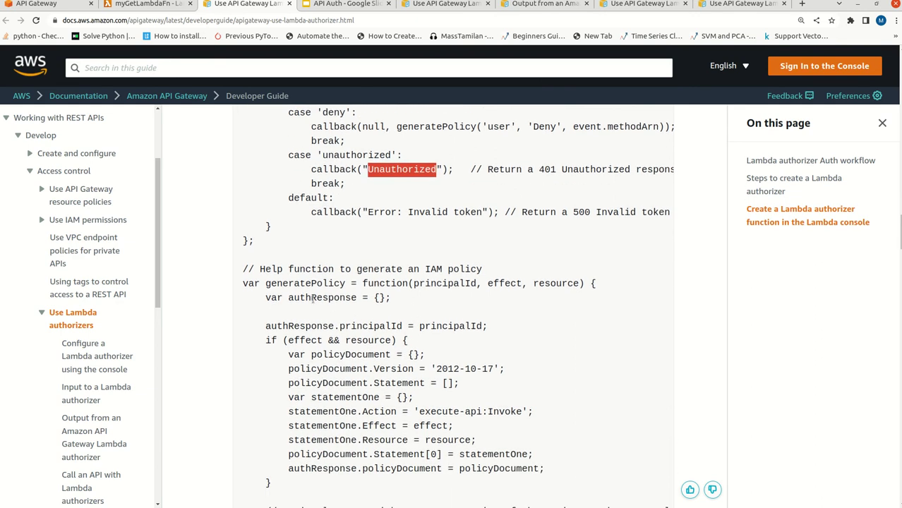
pyautogui.doubleClick(321, 283)
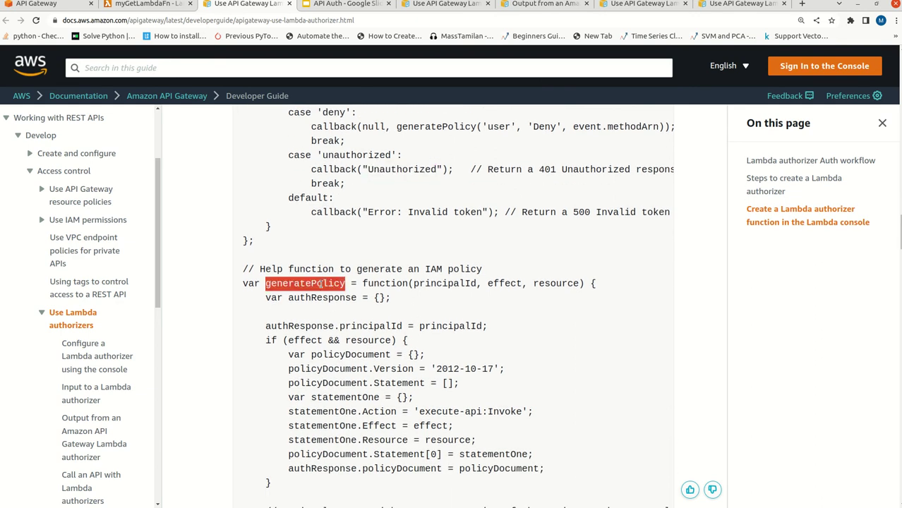
pyautogui.scroll(15, 509, 327)
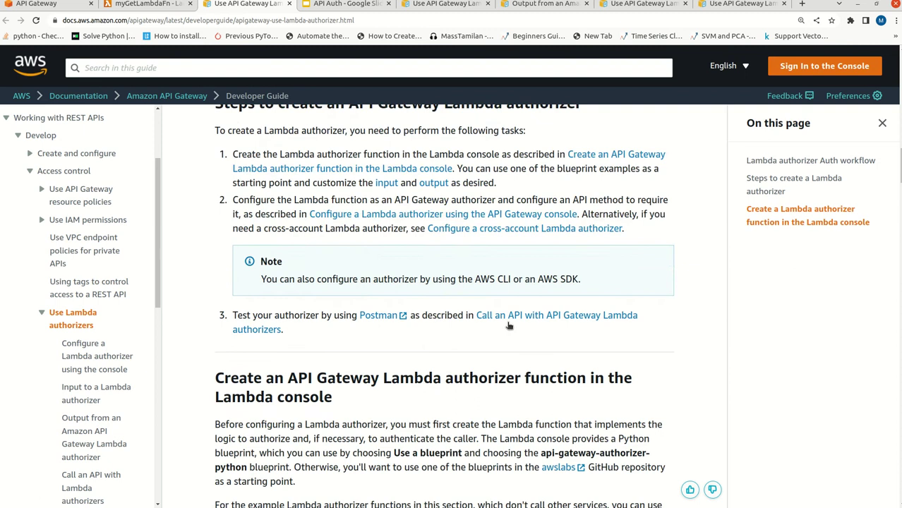
# - Read through the token-based authorizer example code, looking closely at the authResponse context line
pyautogui.scroll(8, 510, 327)
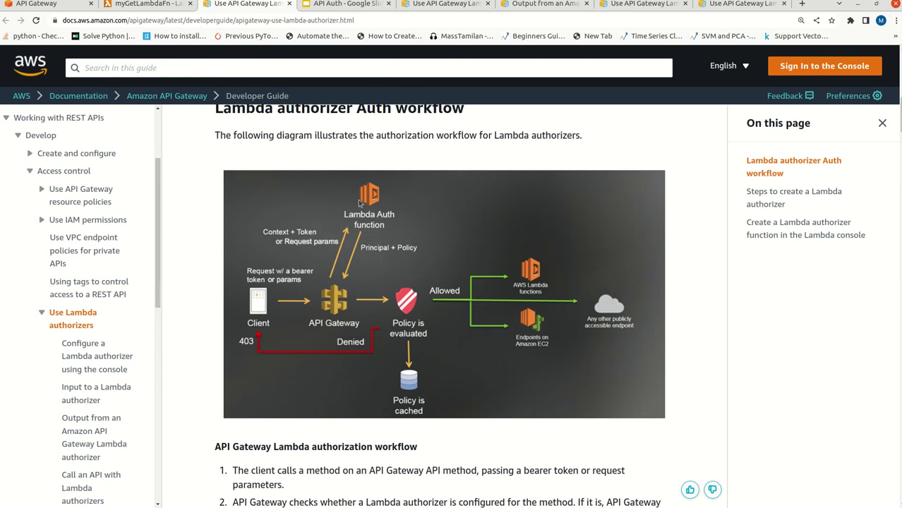
pyautogui.scroll(-15, 569, 334)
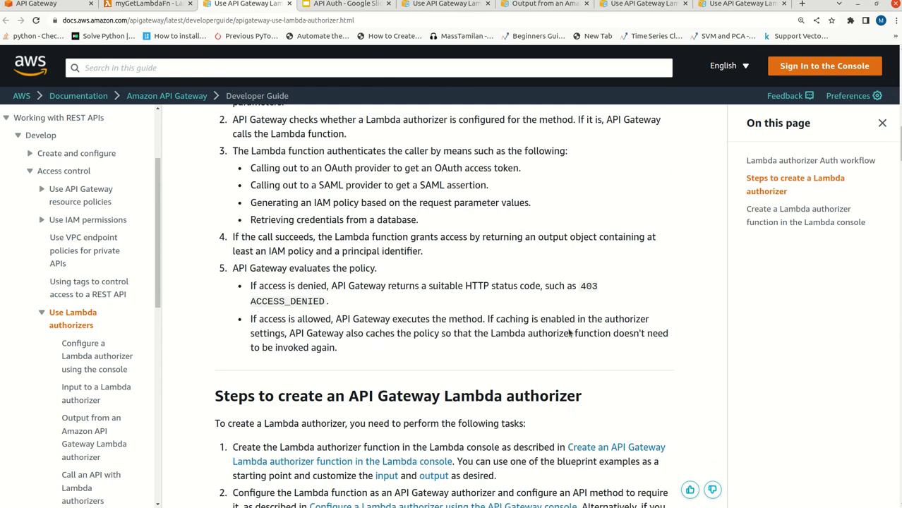
pyautogui.scroll(-12, 569, 333)
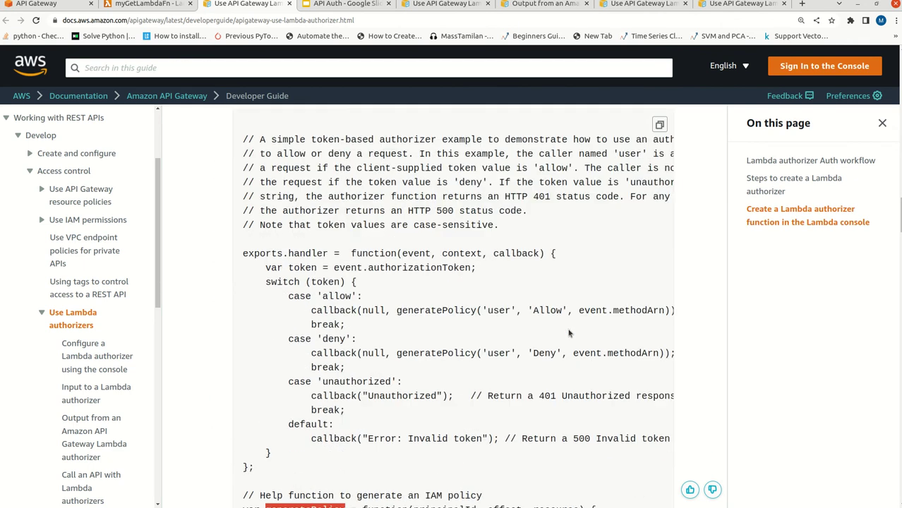
pyautogui.scroll(-2, 569, 333)
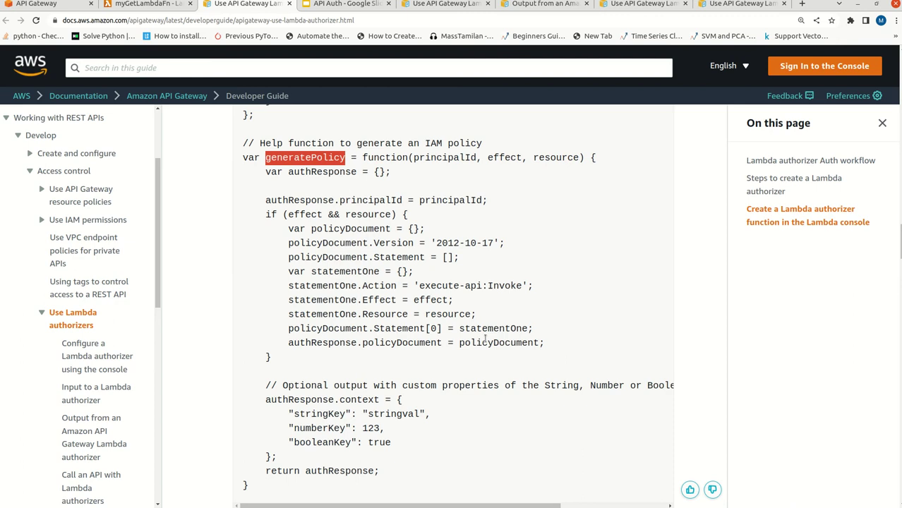
pyautogui.scroll(-3, 485, 341)
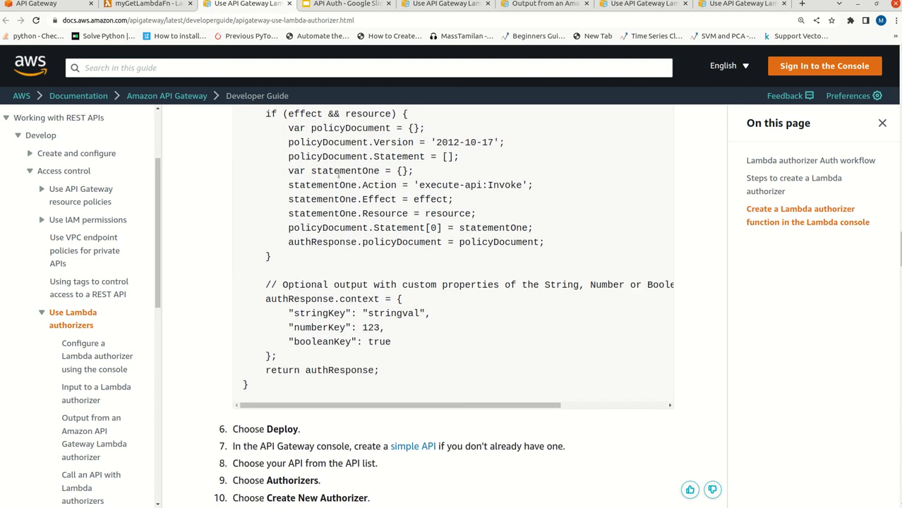
pyautogui.doubleClick(297, 298)
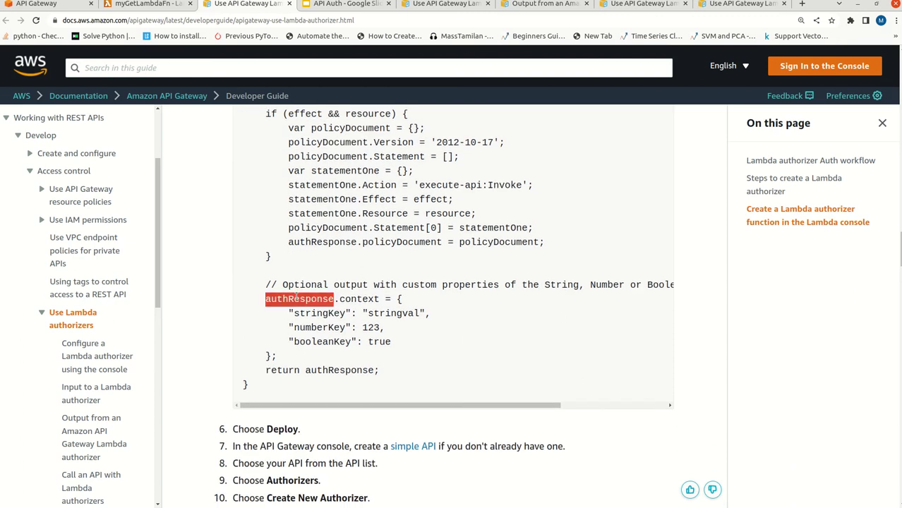
pyautogui.click(362, 298)
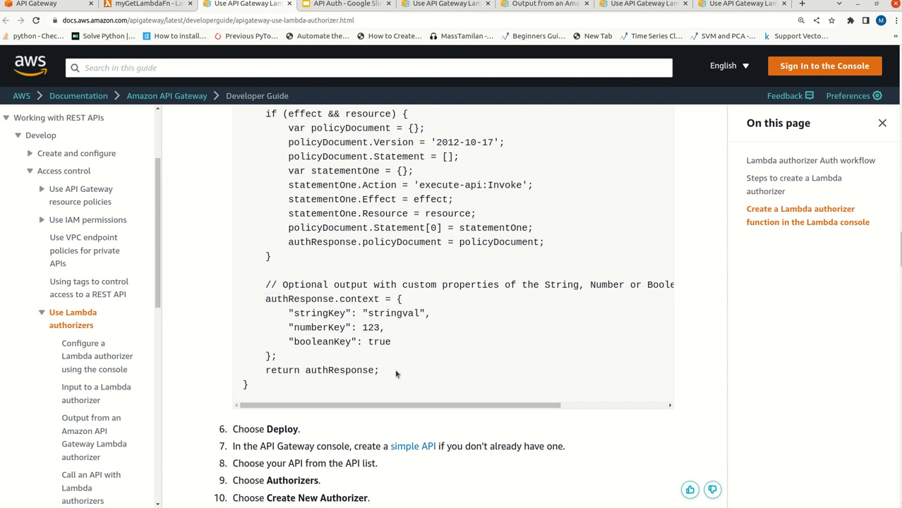
pyautogui.scroll(4, 492, 364)
pyautogui.scroll(2, 492, 360)
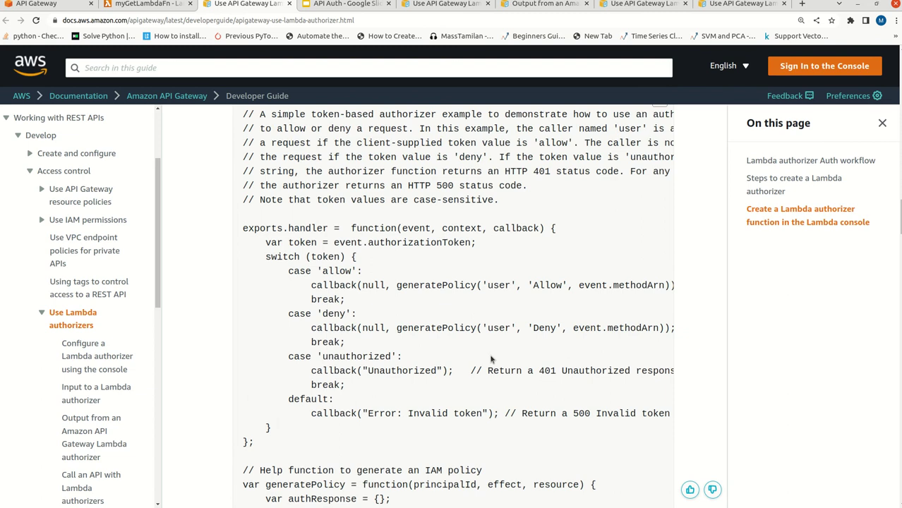
pyautogui.scroll(-10, 428, 377)
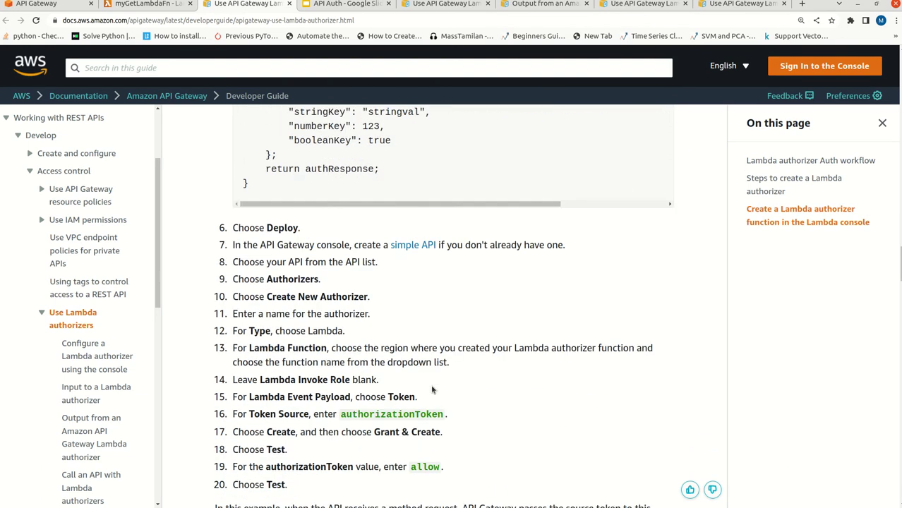
pyautogui.scroll(10, 433, 390)
pyautogui.scroll(3, 433, 389)
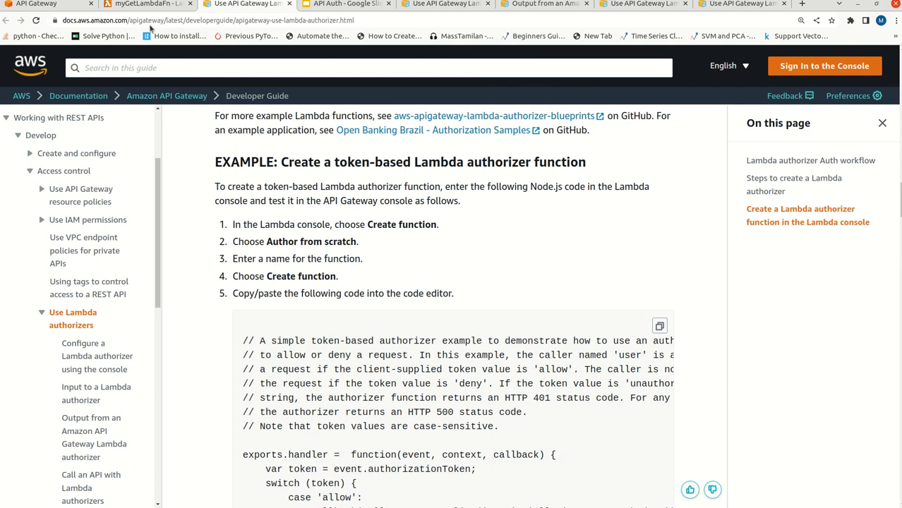
# - From the myGetLambdaFn page, go back to the Functions list and start a new function
pyautogui.click(139, 5)
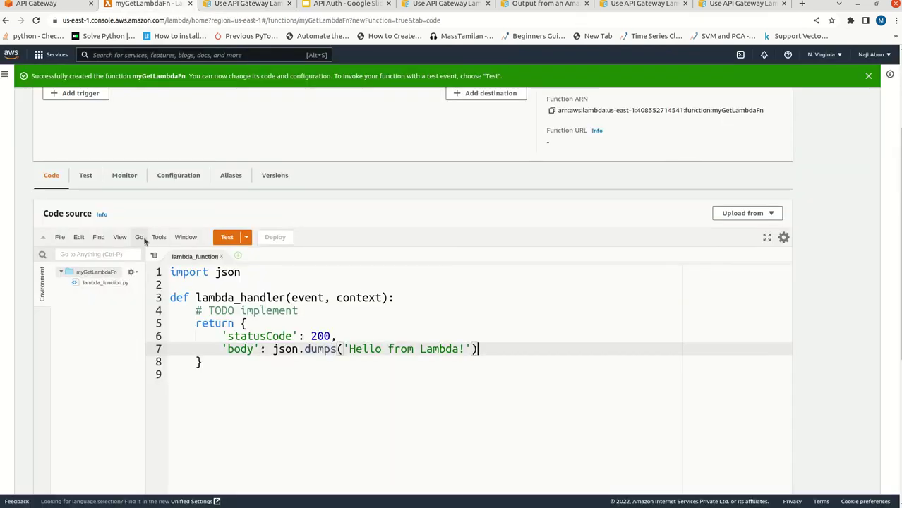
pyautogui.scroll(3, 141, 244)
pyautogui.click(89, 102)
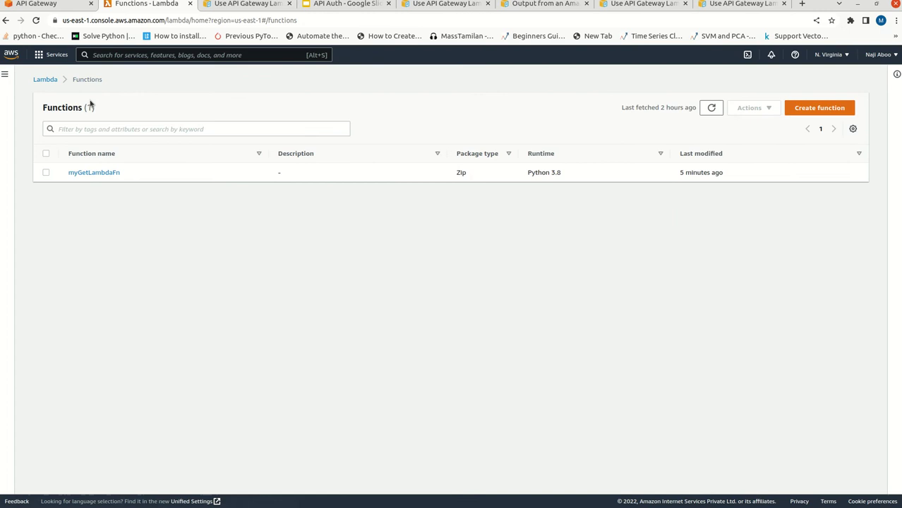
pyautogui.click(839, 109)
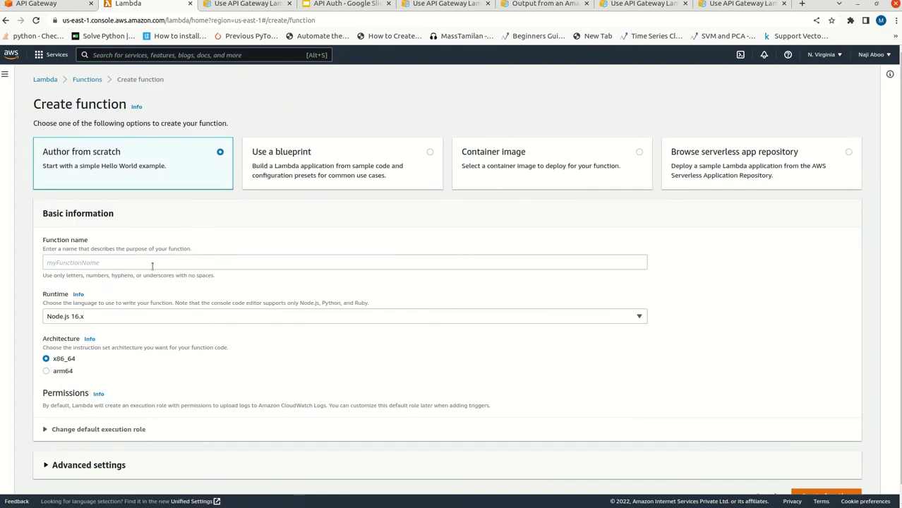
# - Name the function myAuthLambda, pick the Python 3.8 runtime, and create it
pyautogui.click(124, 264)
pyautogui.write('myAuthLambda')
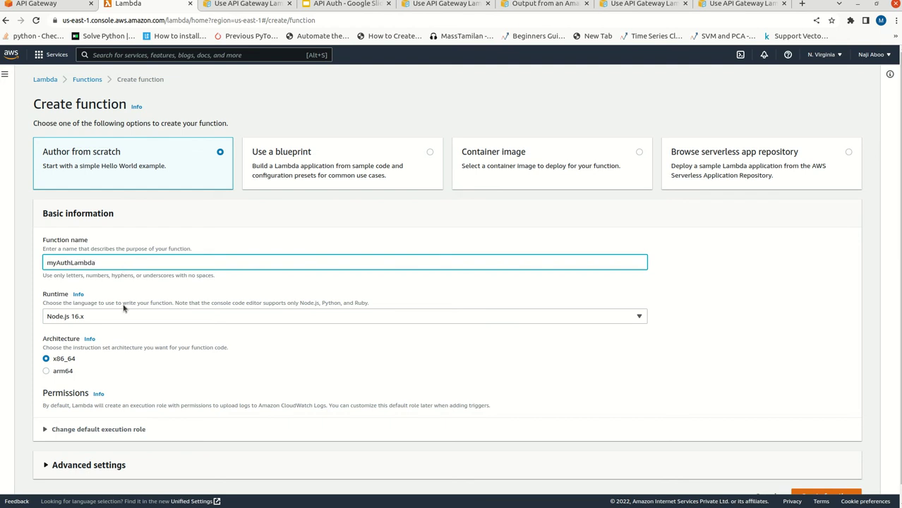
pyautogui.click(119, 317)
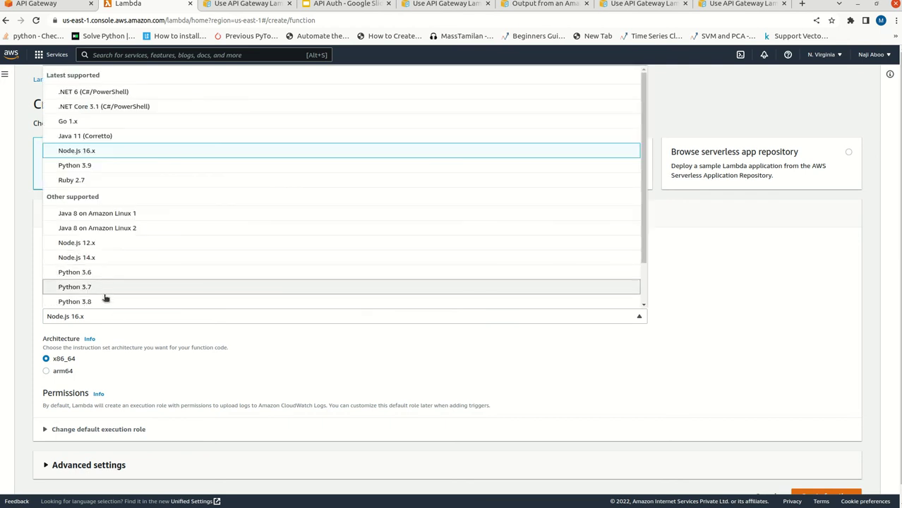
pyautogui.click(106, 302)
pyautogui.scroll(-1, 540, 385)
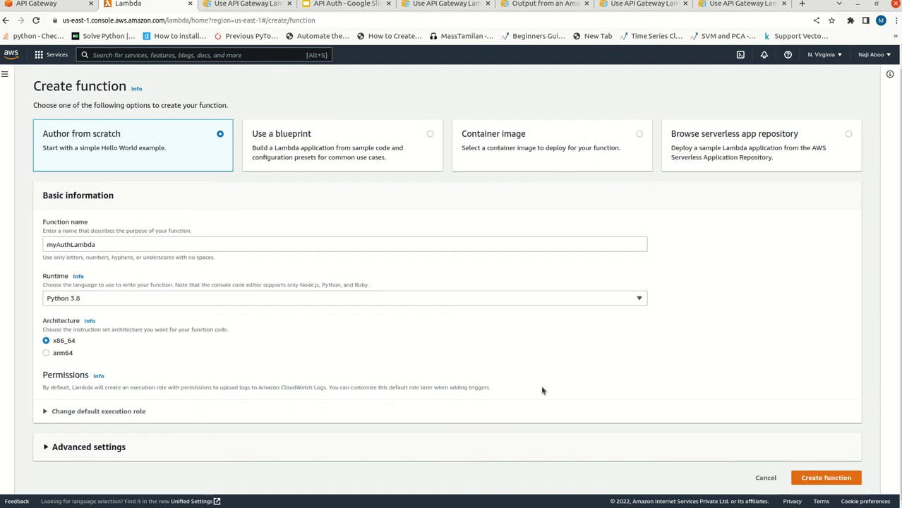
pyautogui.click(836, 479)
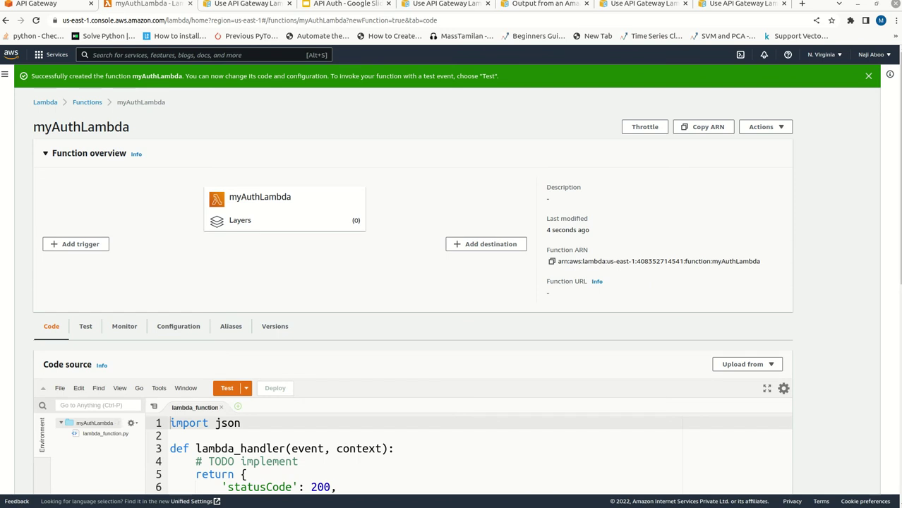
# - Overwrite the myAuthLambda sample code with the pasted 185-line Python token-authorizer script
pyautogui.scroll(-2, 320, 264)
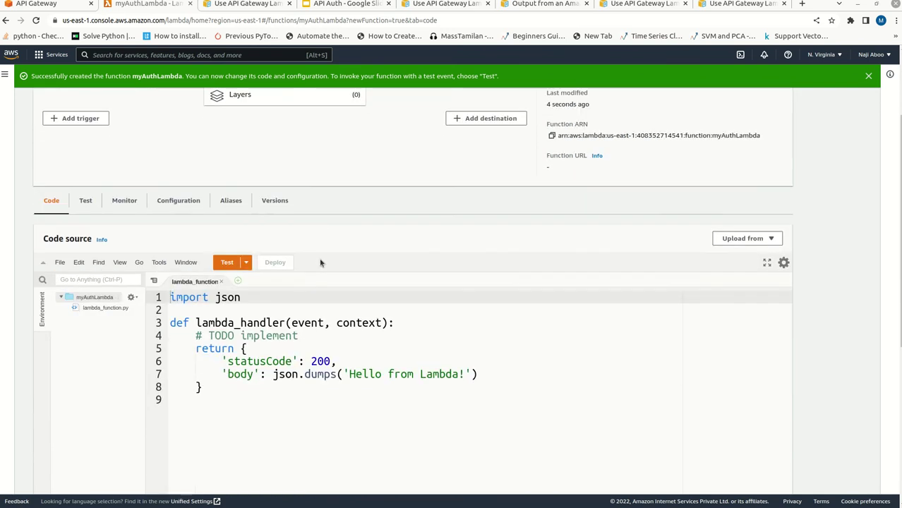
pyautogui.click(258, 422)
pyautogui.hotkey('ctrl', 'a')
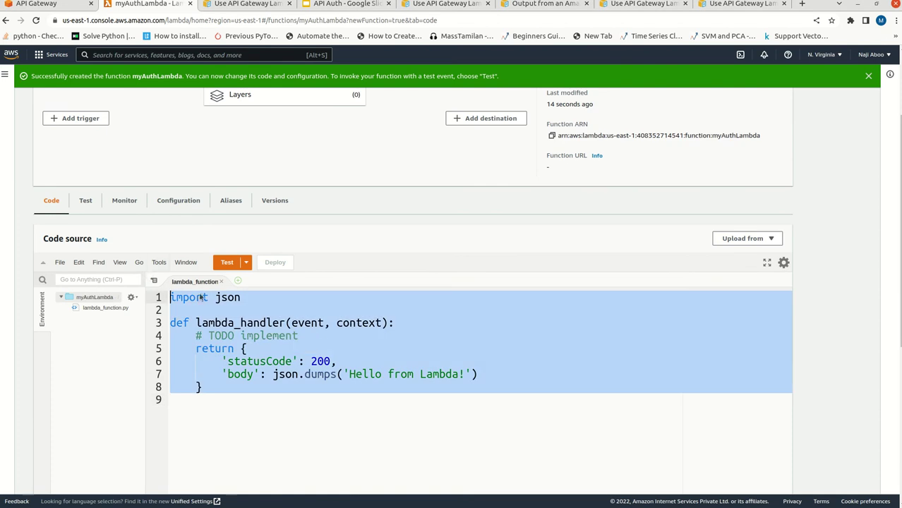
pyautogui.hotkey('ctrl', 'v')
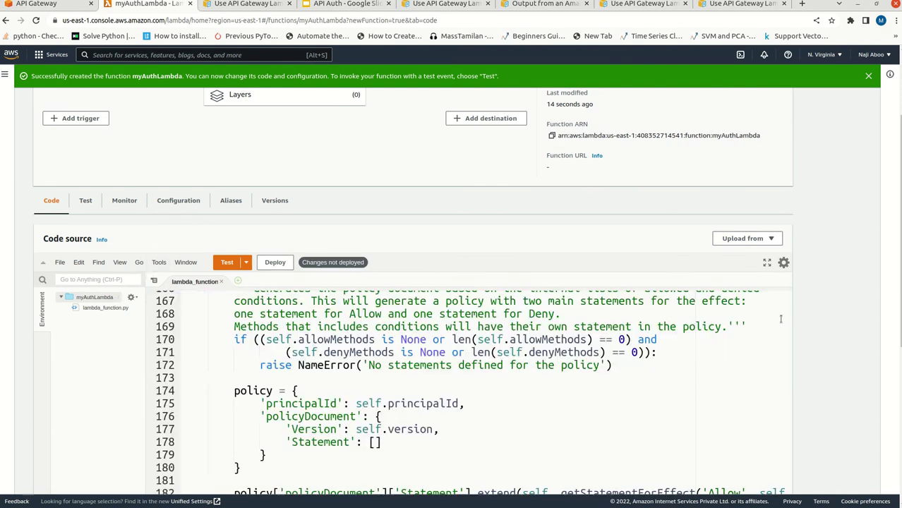
pyautogui.scroll(-2, 839, 285)
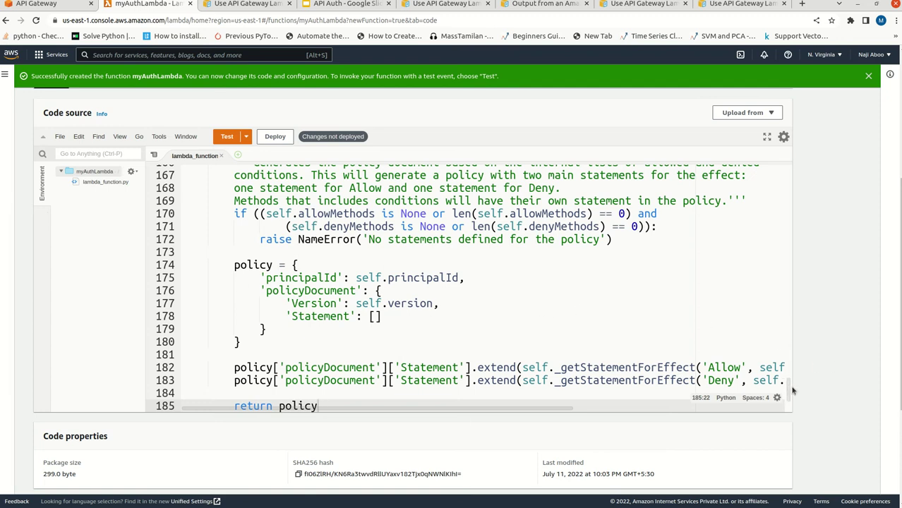
pyautogui.moveTo(787, 383); pyautogui.dragTo(789, 166)
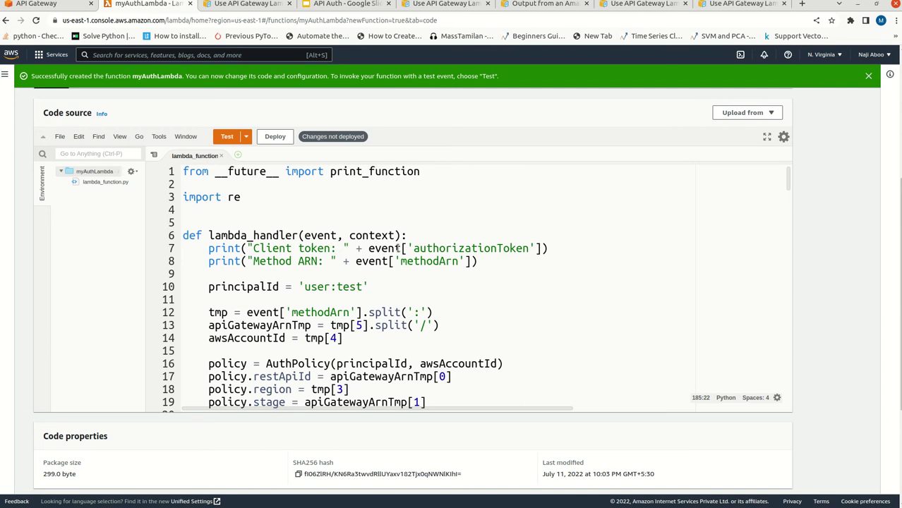
pyautogui.doubleClick(381, 248)
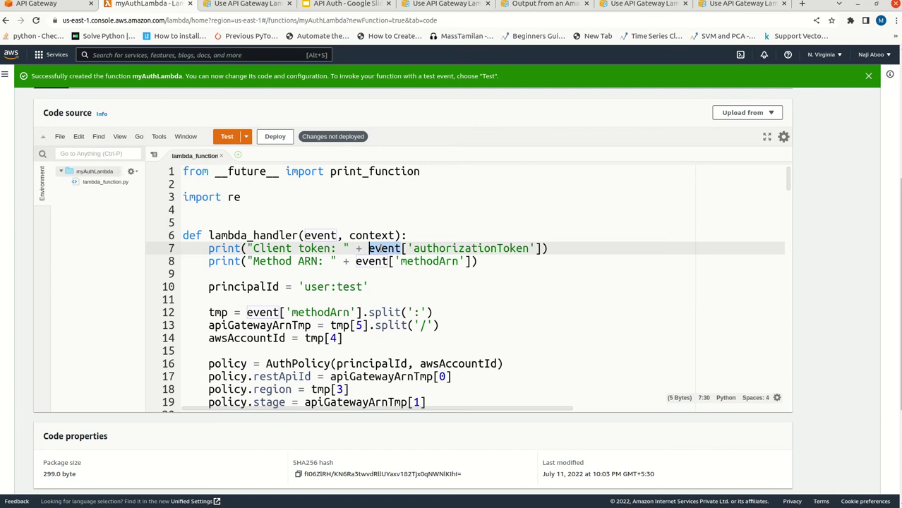
pyautogui.scroll(-3, 381, 248)
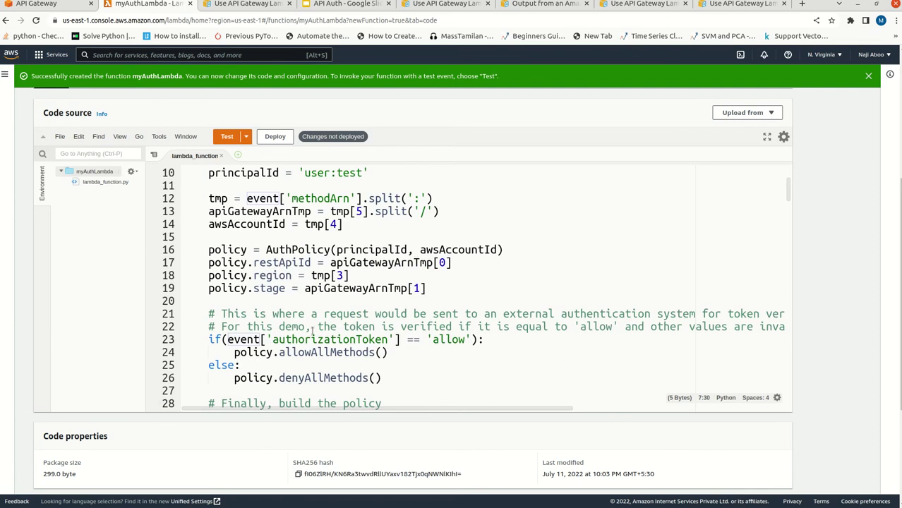
pyautogui.doubleClick(328, 340)
pyautogui.doubleClick(456, 339)
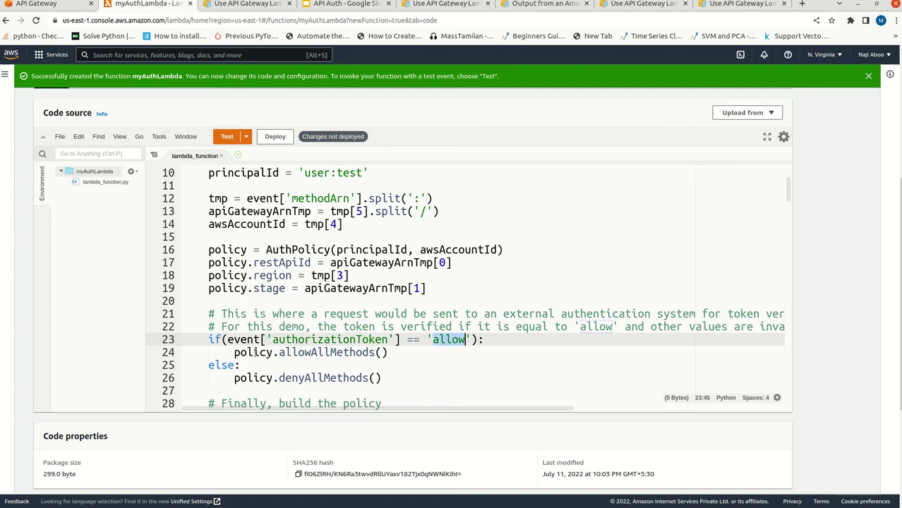
pyautogui.moveTo(235, 353); pyautogui.dragTo(400, 351)
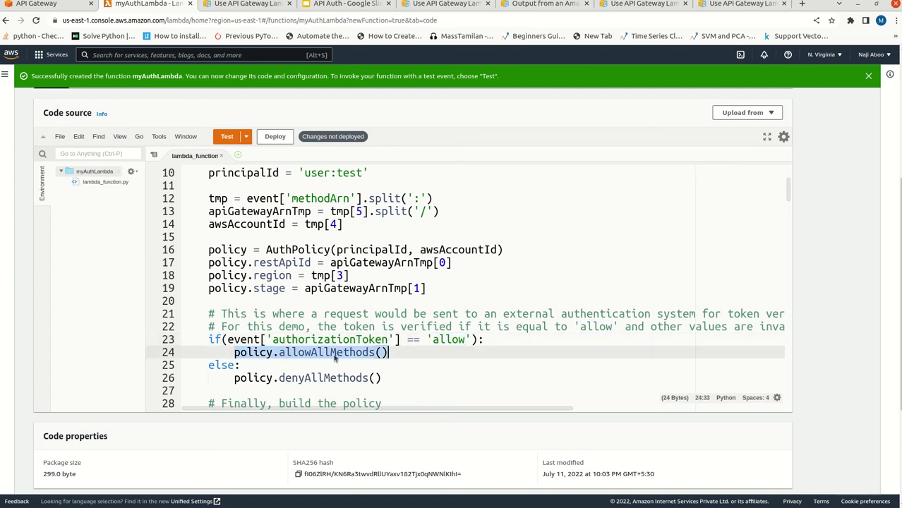
pyautogui.scroll(-2, 322, 358)
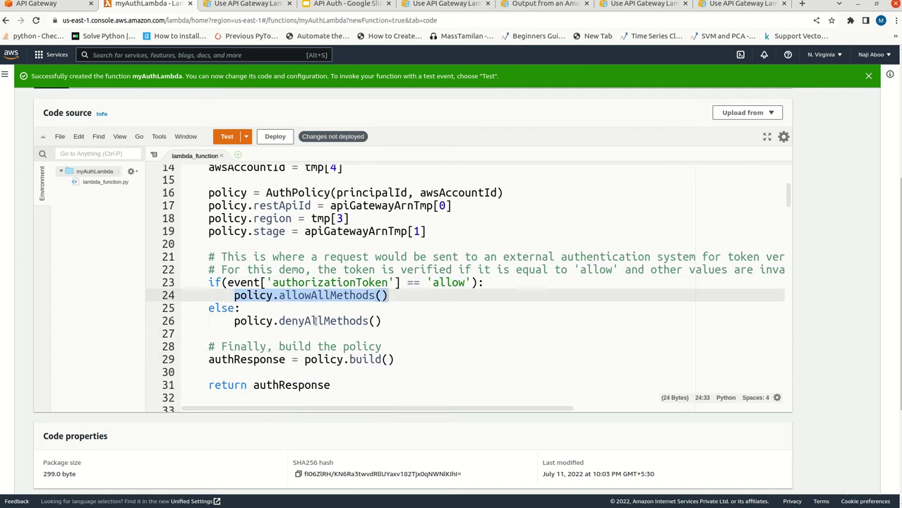
pyautogui.doubleClick(316, 322)
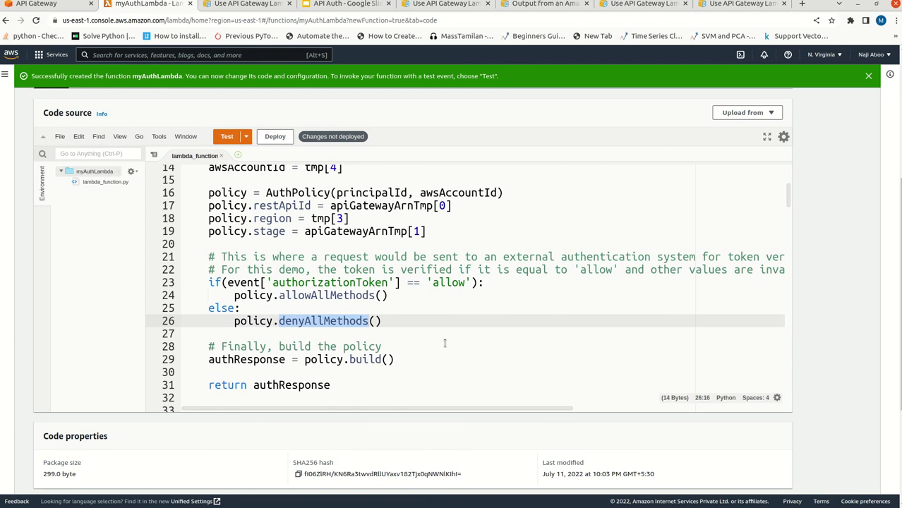
pyautogui.scroll(-3, 380, 342)
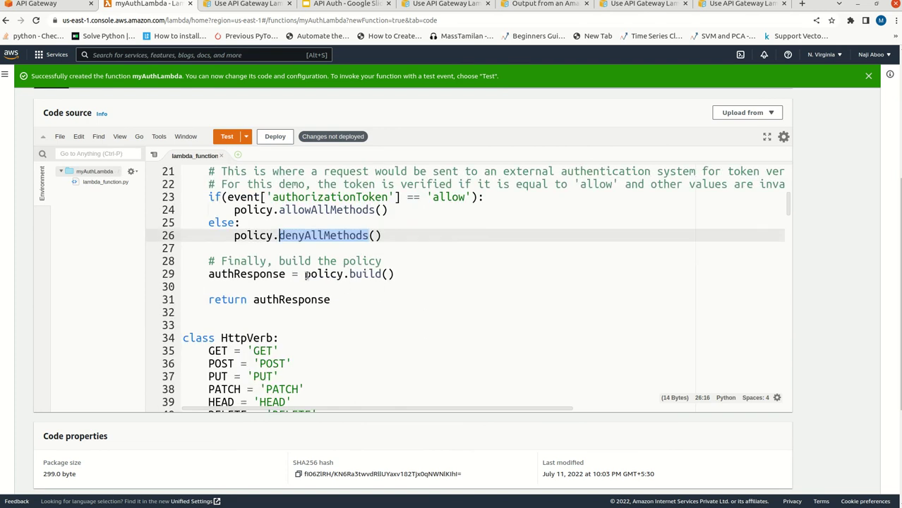
pyautogui.moveTo(305, 276); pyautogui.dragTo(394, 275)
pyautogui.scroll(-3, 456, 346)
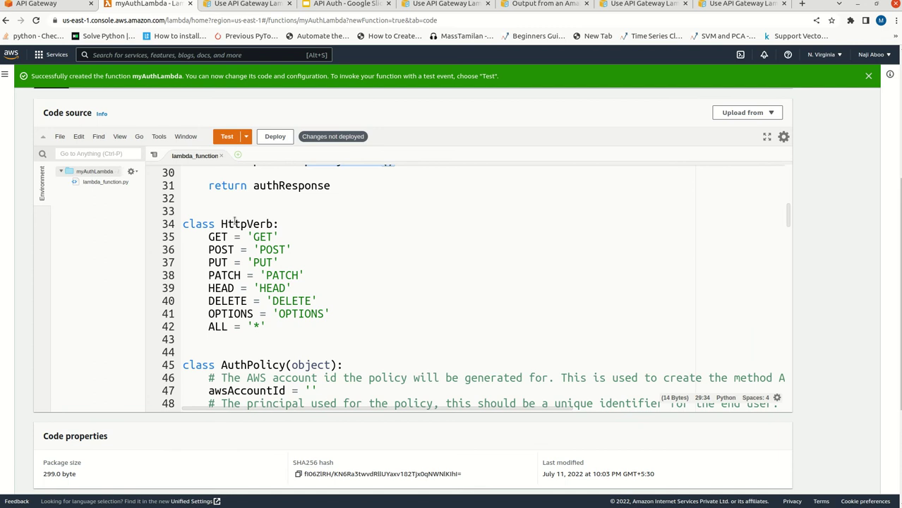
pyautogui.moveTo(209, 236); pyautogui.dragTo(323, 339)
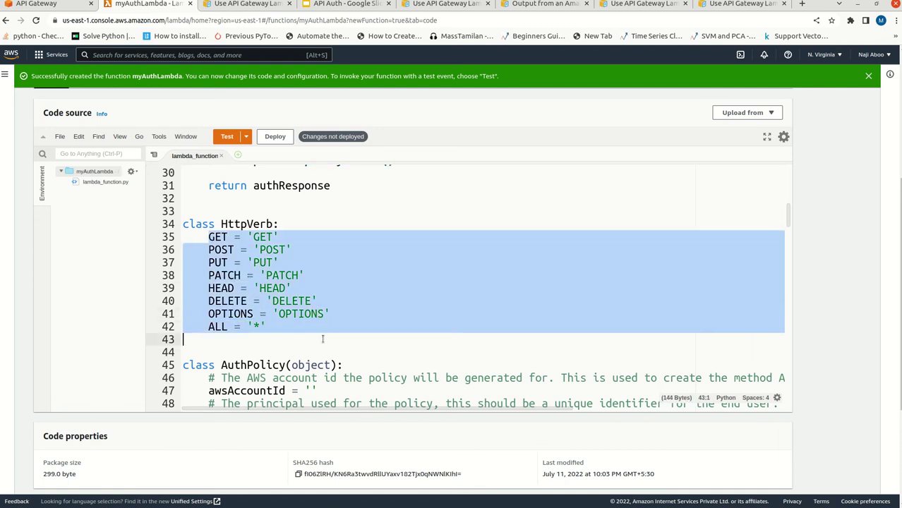
pyautogui.scroll(-3, 323, 340)
pyautogui.click(245, 250)
pyautogui.doubleClick(245, 250)
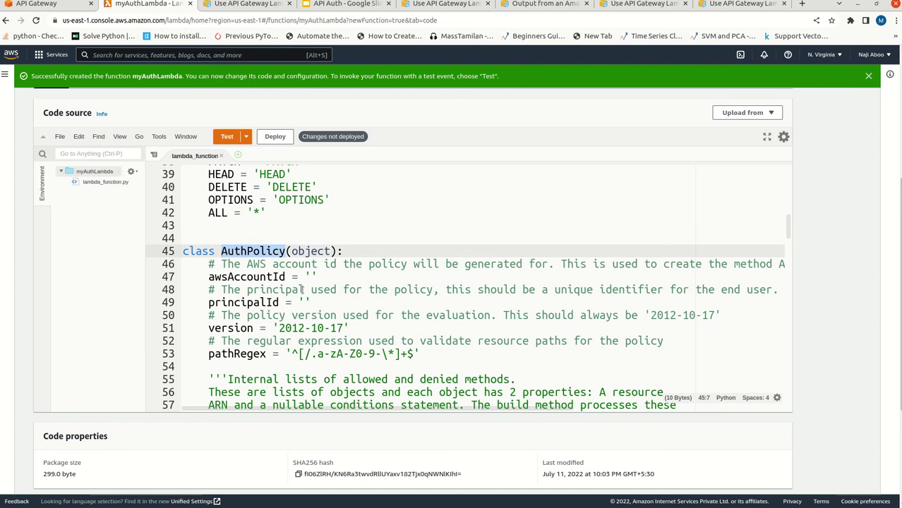
pyautogui.scroll(-10, 303, 290)
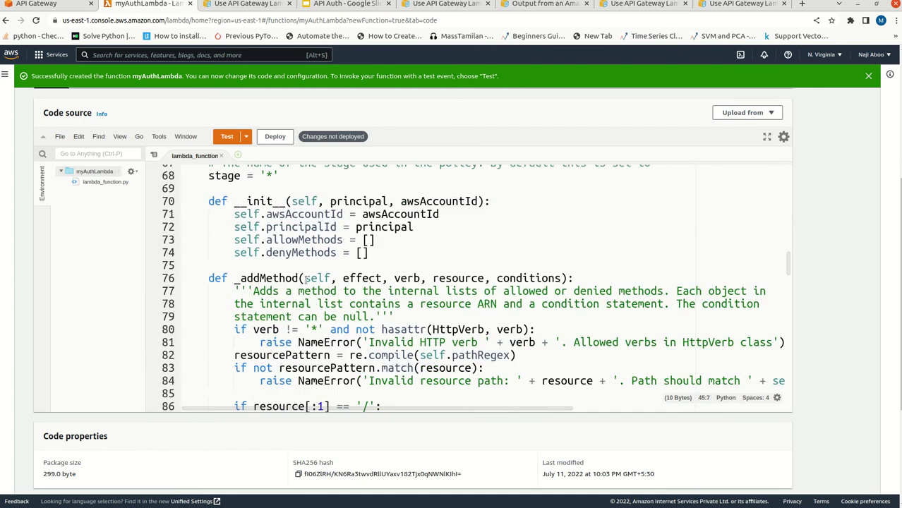
pyautogui.moveTo(222, 227); pyautogui.dragTo(400, 258)
pyautogui.scroll(-3, 400, 258)
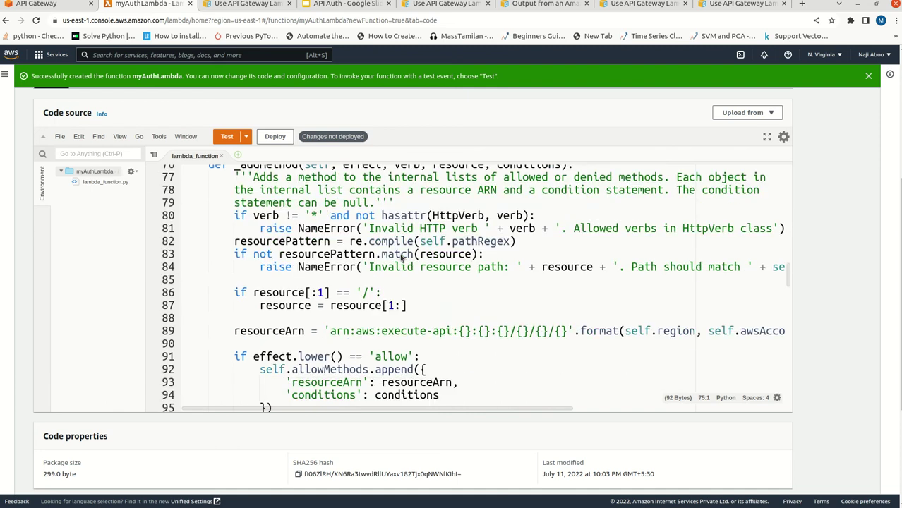
pyautogui.scroll(-11, 400, 258)
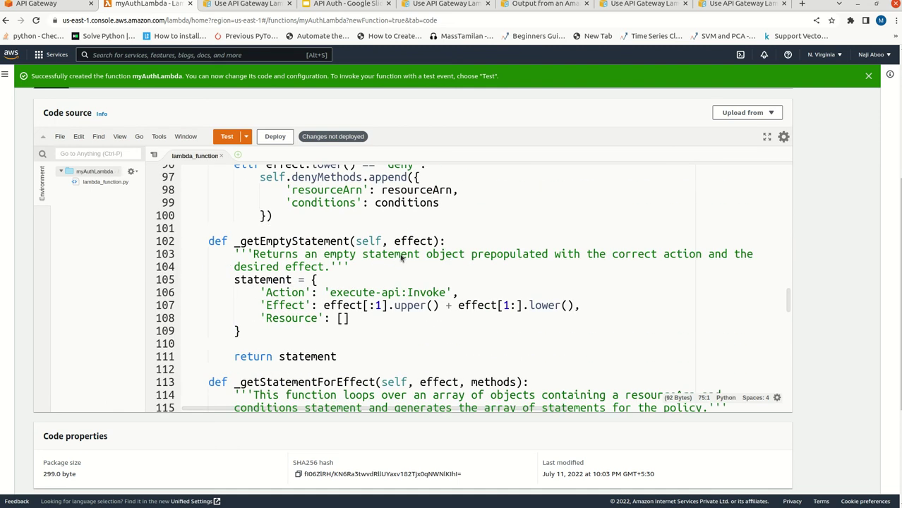
pyautogui.scroll(-7, 401, 258)
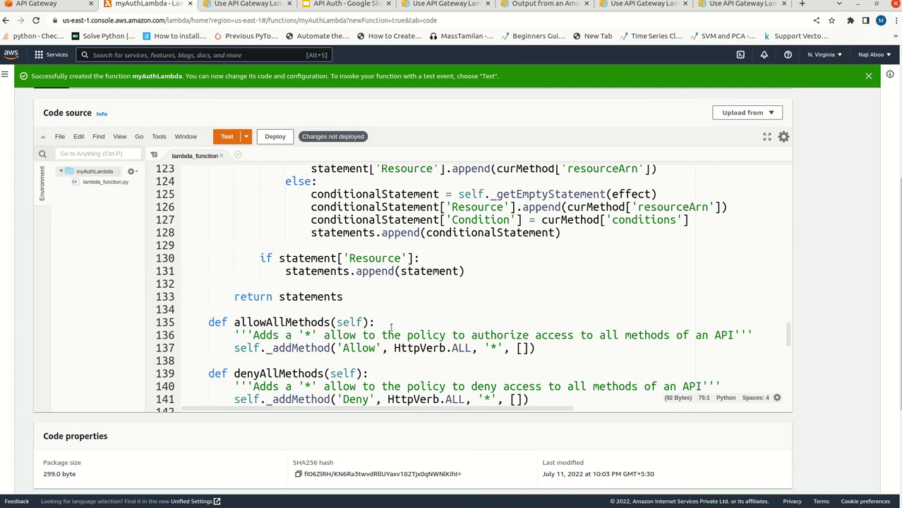
pyautogui.scroll(-1, 393, 329)
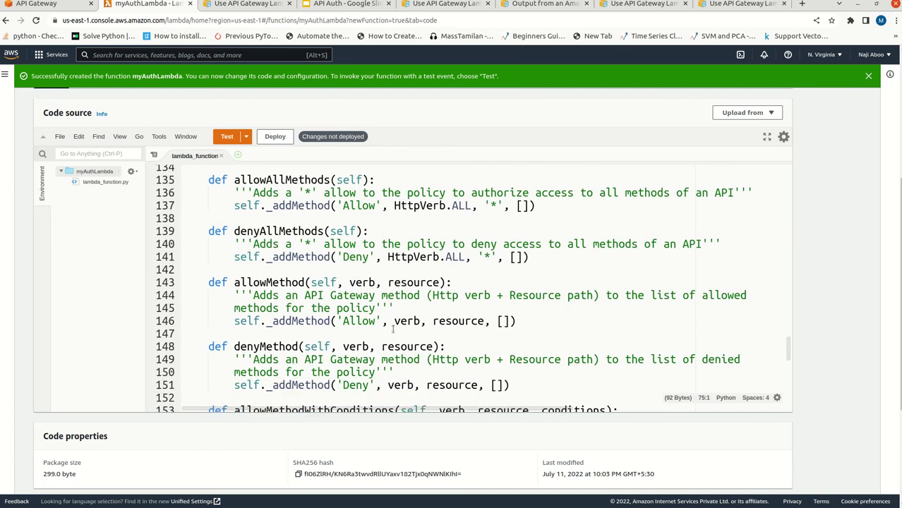
pyautogui.scroll(-4, 394, 330)
pyautogui.scroll(-7, 393, 330)
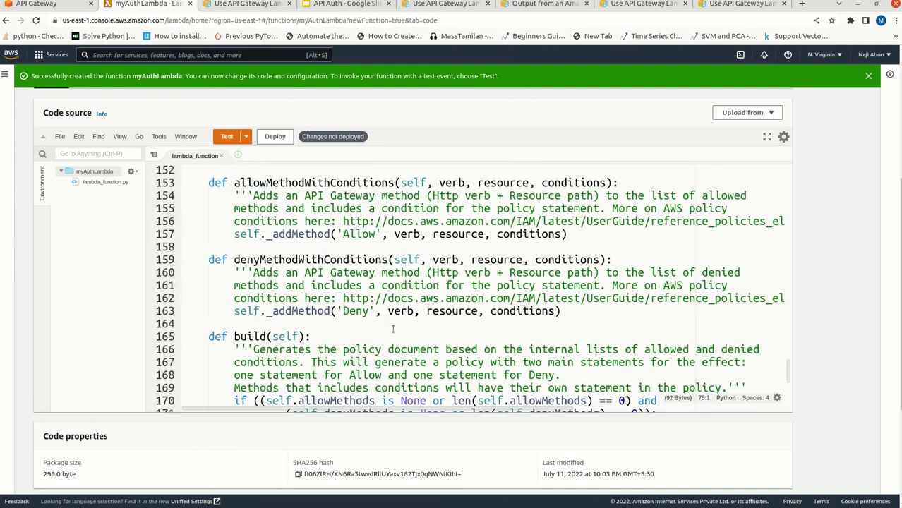
pyautogui.scroll(-1, 393, 329)
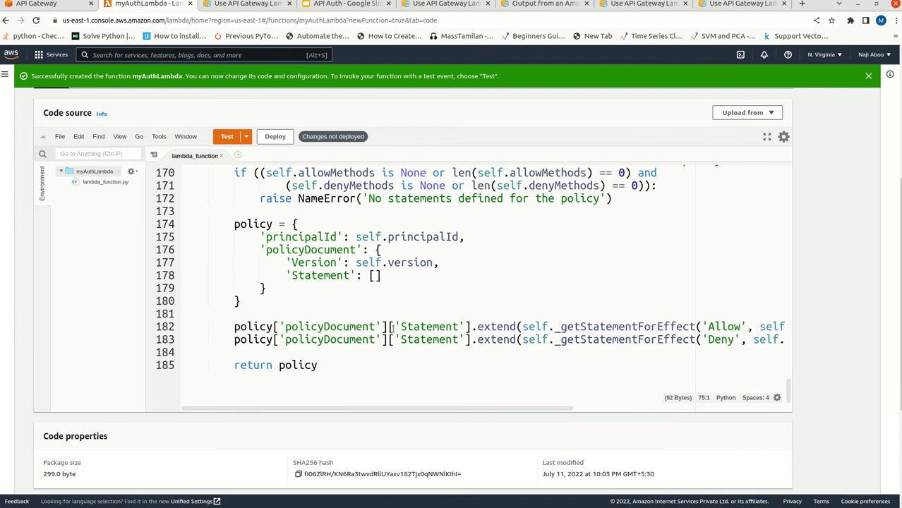
pyautogui.click(228, 224)
pyautogui.moveTo(228, 224); pyautogui.dragTo(312, 307)
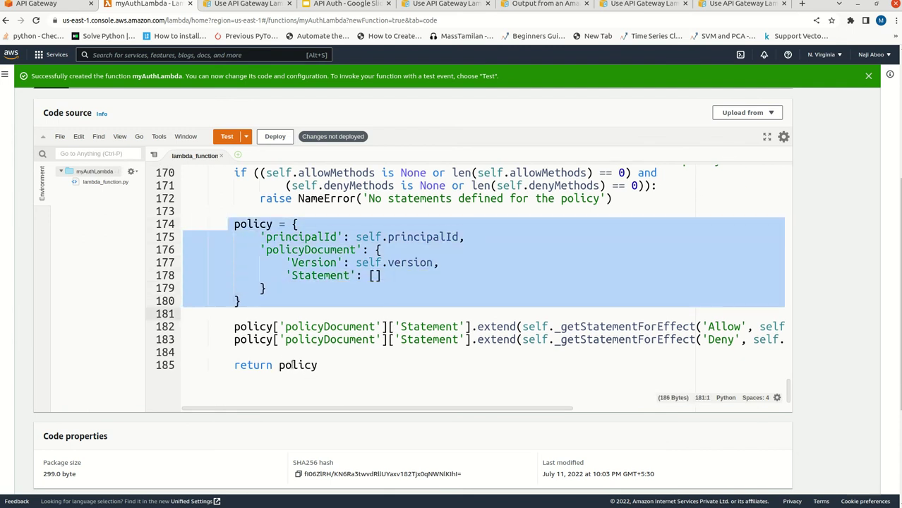
pyautogui.doubleClick(295, 365)
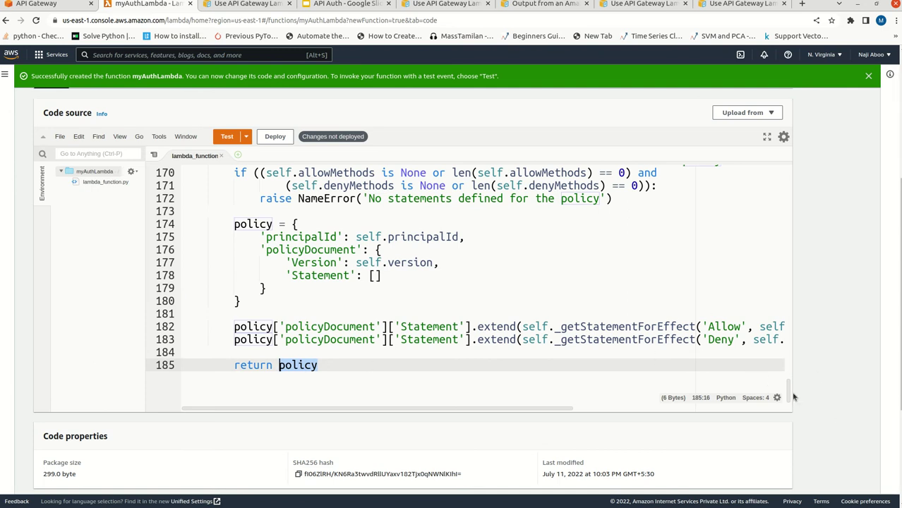
pyautogui.moveTo(791, 395); pyautogui.dragTo(790, 178)
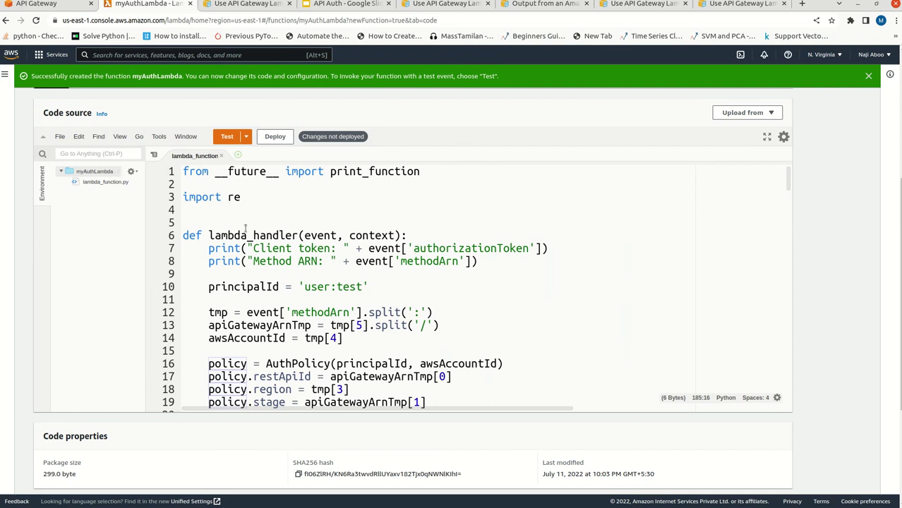
pyautogui.click(271, 138)
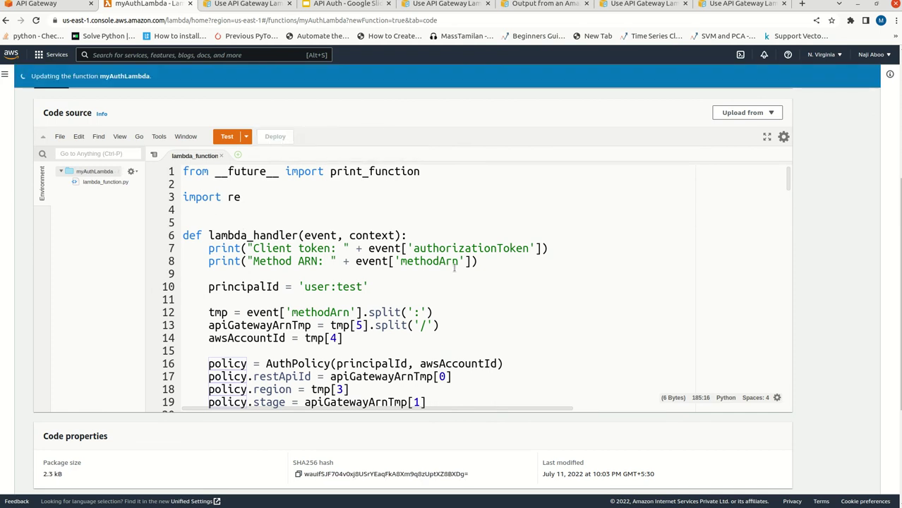
# - Deploy the updated myAuthLambda code and return to myapi's Authorizers page in API Gateway
pyautogui.moveTo(788, 178)
pyautogui.mouseDown()
pyautogui.moveTo(786, 372)
pyautogui.moveTo(788, 177)
pyautogui.mouseUp()
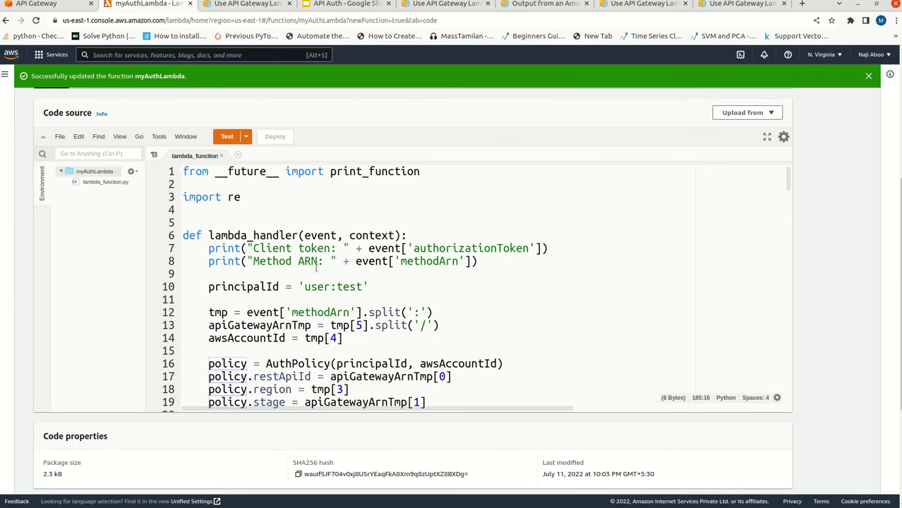
pyautogui.click(48, 5)
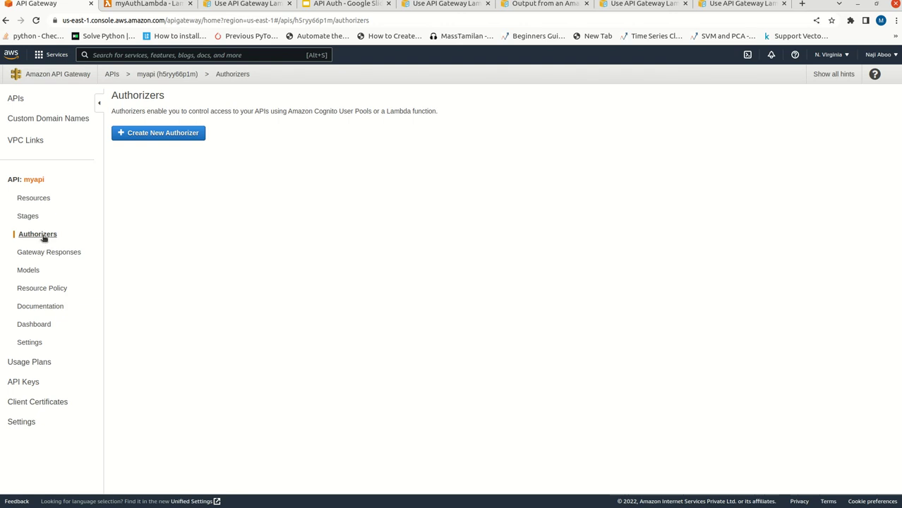
# - Begin a 'LamdaAut' authorizer, fail to find myAu in the function search, and reload the Authorizers page
pyautogui.click(155, 138)
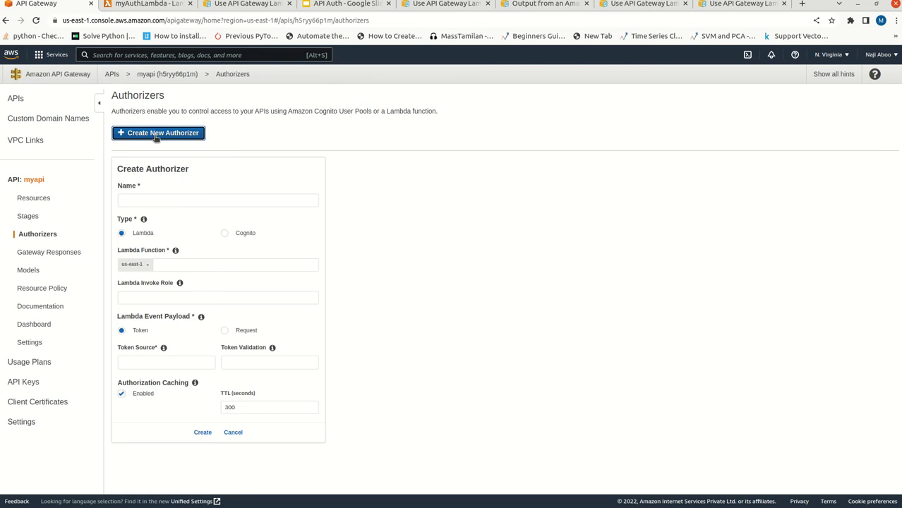
pyautogui.click(150, 204)
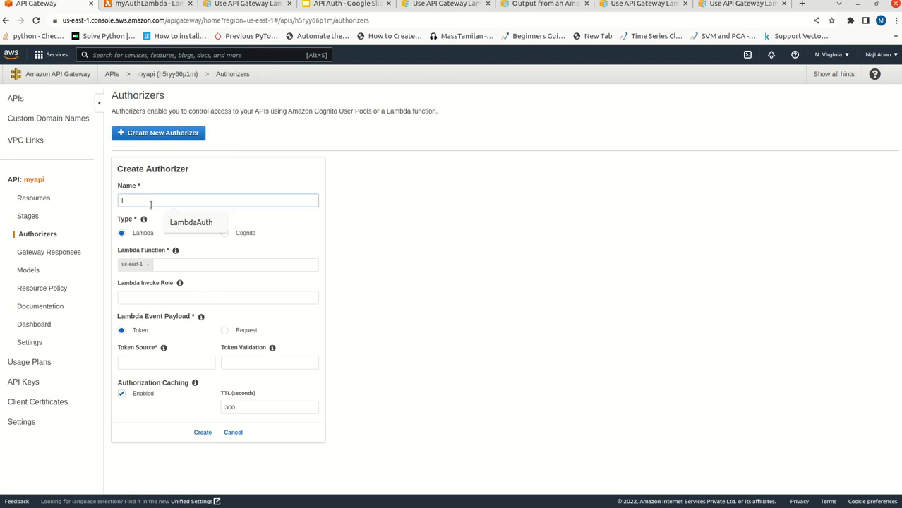
pyautogui.write('LamdaAuth')
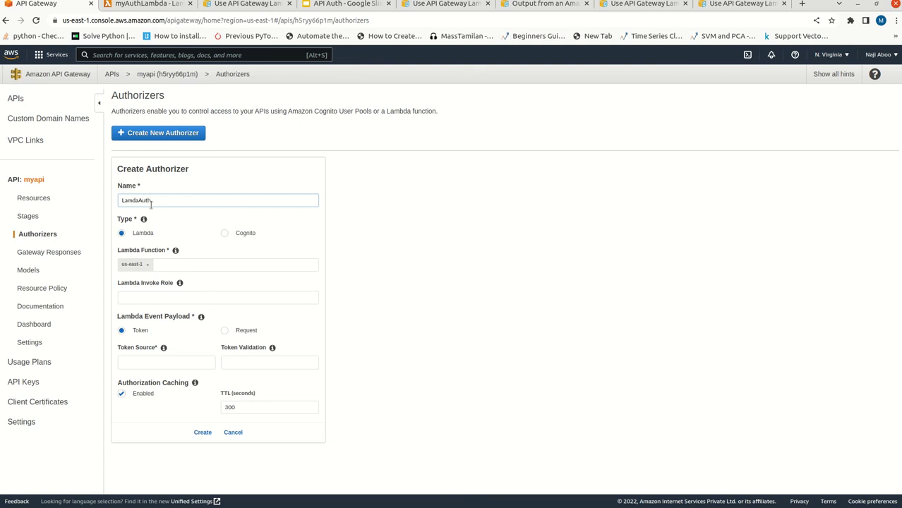
pyautogui.click(171, 265)
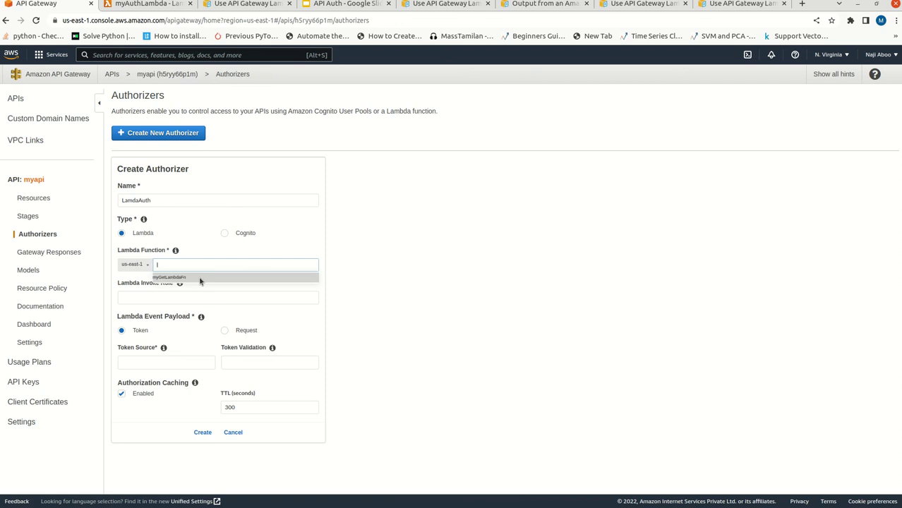
pyautogui.click(202, 265)
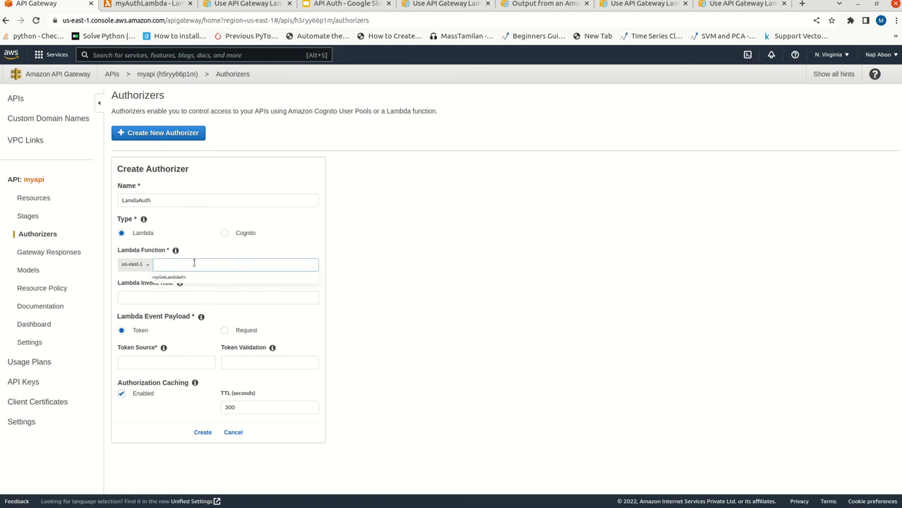
pyautogui.write('mya')
pyautogui.press('BackSpace')
pyautogui.press('BackSpace')
pyautogui.press('BackSpace')
pyautogui.press('BackSpace')
pyautogui.press('BackSpace')
pyautogui.write('my')
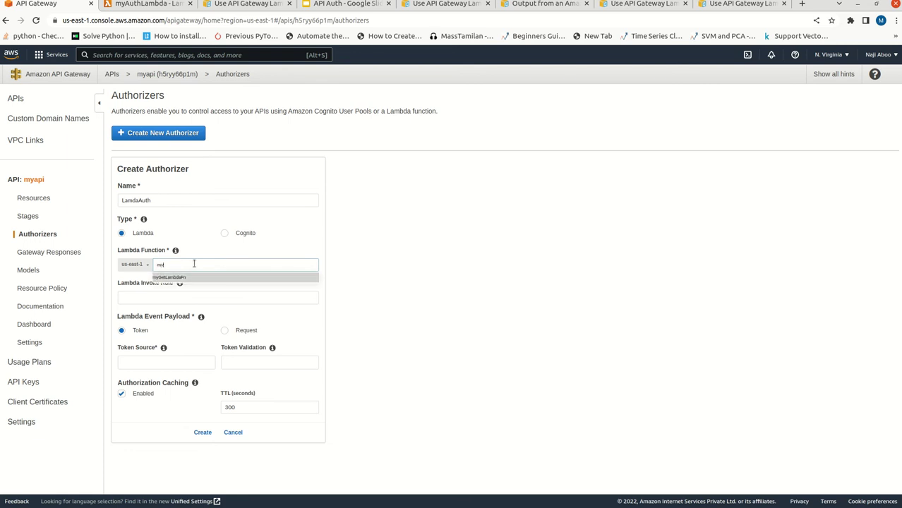
pyautogui.write('Auth')
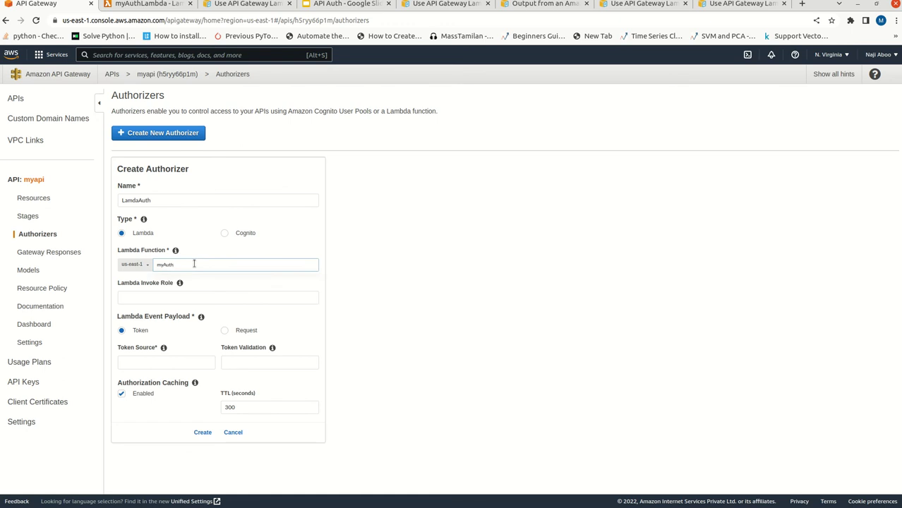
pyautogui.click(39, 22)
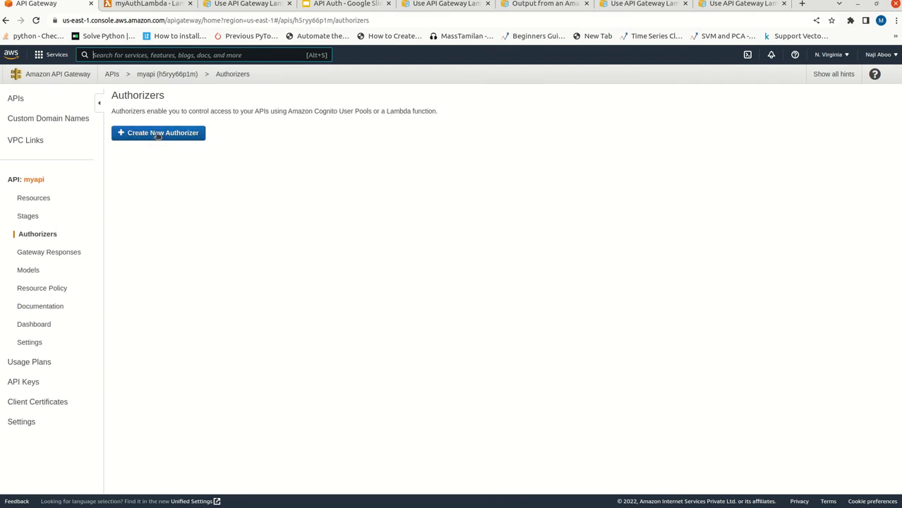
pyautogui.click(159, 133)
# - Name the new authorizer LambdaAuth, choose myAuthLambda, and set token source to authorizationToken
pyautogui.click(155, 198)
pyautogui.click(198, 225)
pyautogui.click(195, 265)
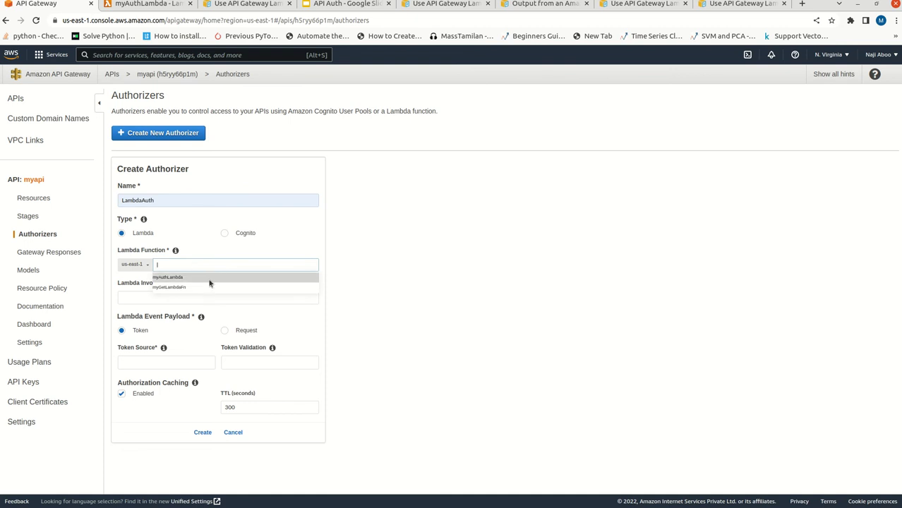
pyautogui.click(209, 280)
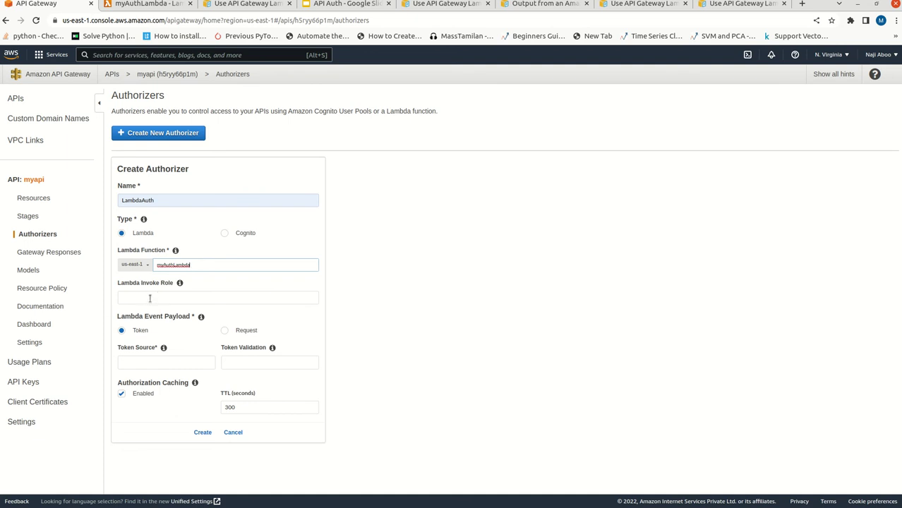
pyautogui.click(153, 364)
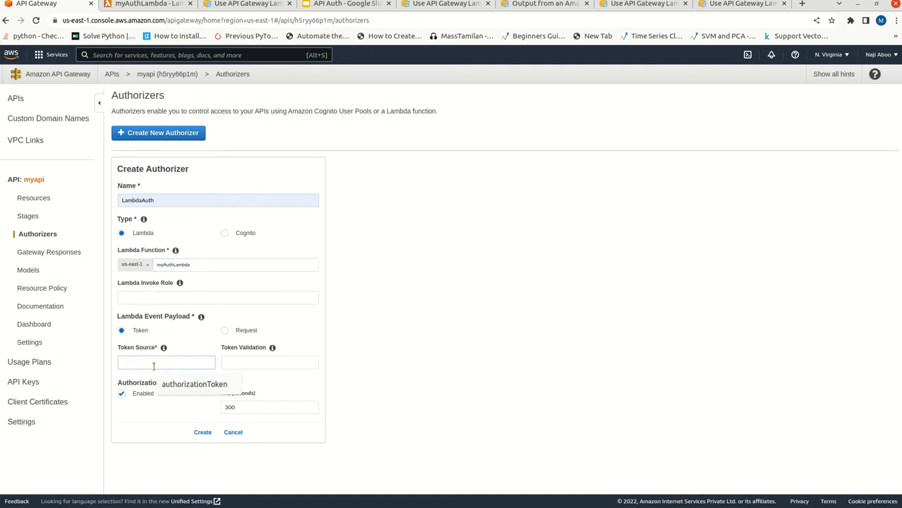
pyautogui.click(189, 384)
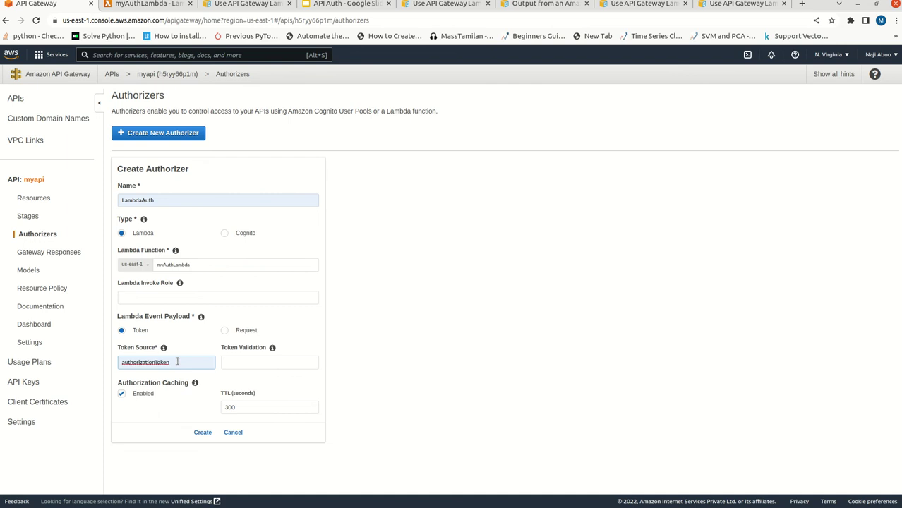
# - Leave token validation empty, create the authorizer, and grant API Gateway permission to invoke myAuthLambda
pyautogui.click(251, 362)
pyautogui.moveTo(274, 350)
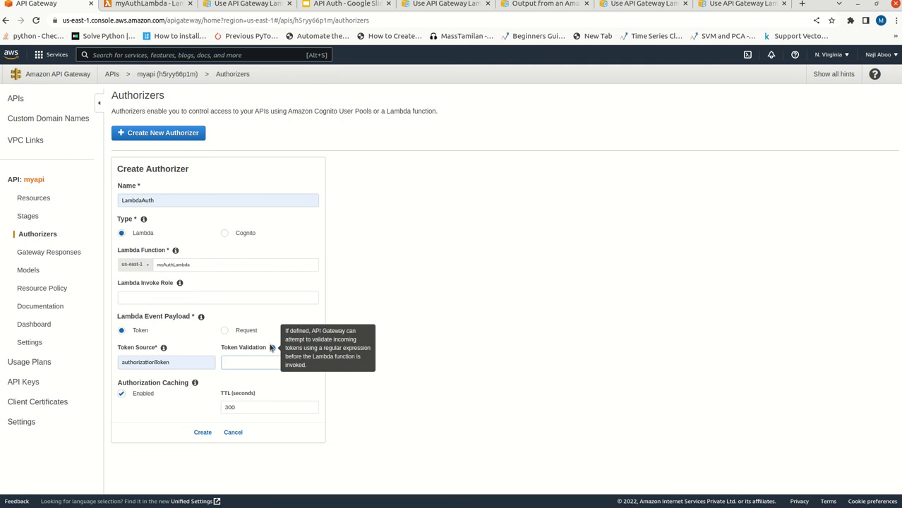
pyautogui.click(230, 358)
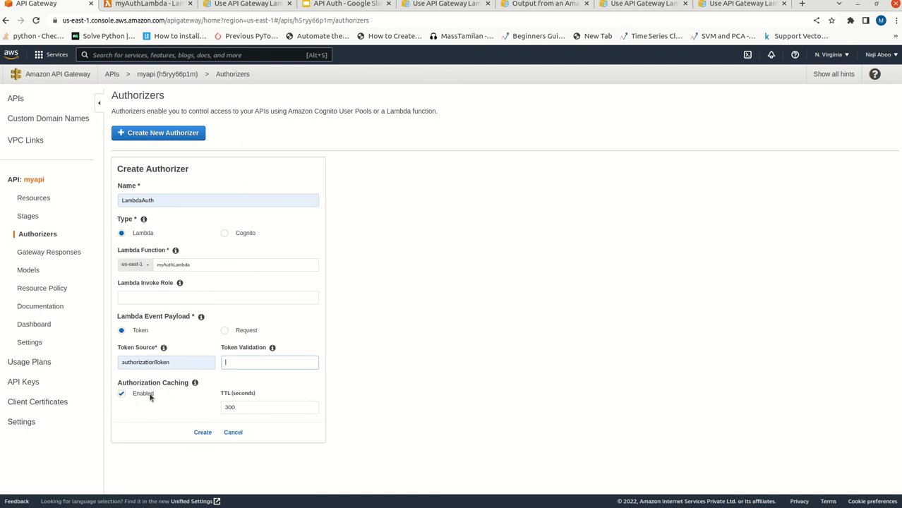
pyautogui.click(202, 434)
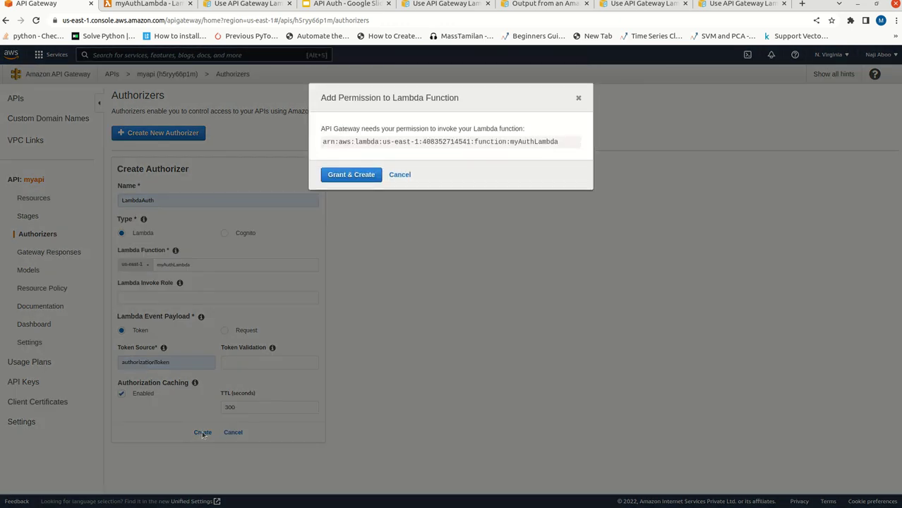
pyautogui.click(357, 181)
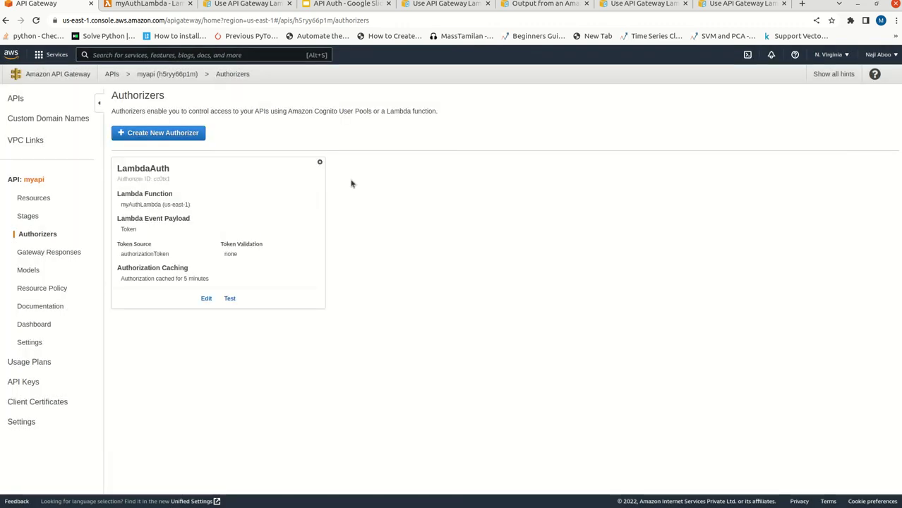
pyautogui.click(231, 299)
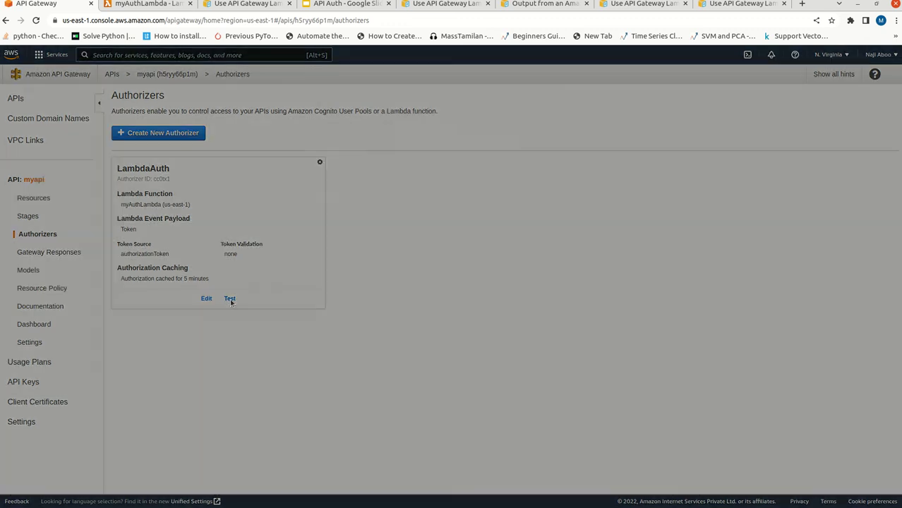
pyautogui.click(409, 170)
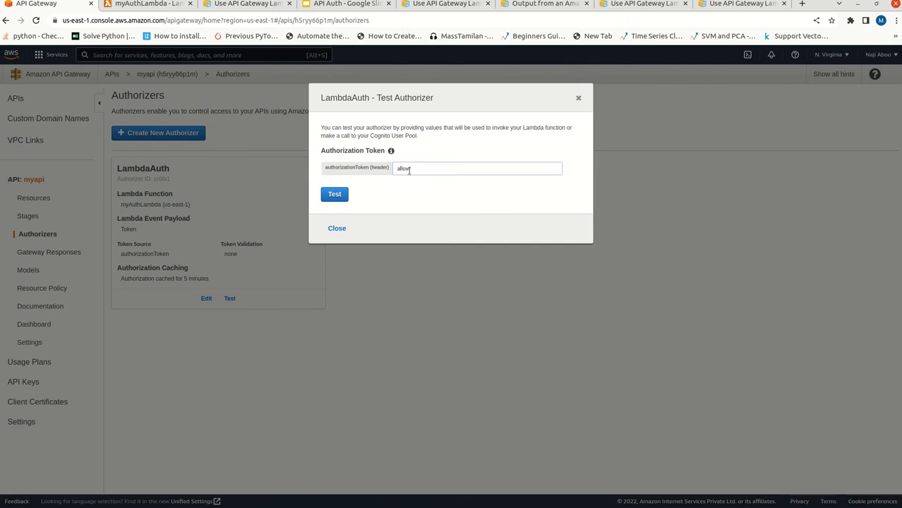
pyautogui.click(335, 196)
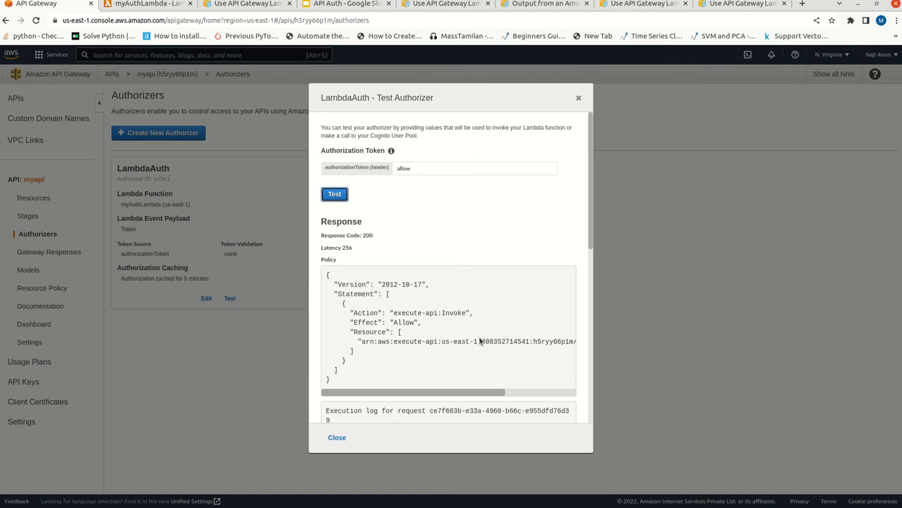
pyautogui.moveTo(348, 308); pyautogui.dragTo(483, 351)
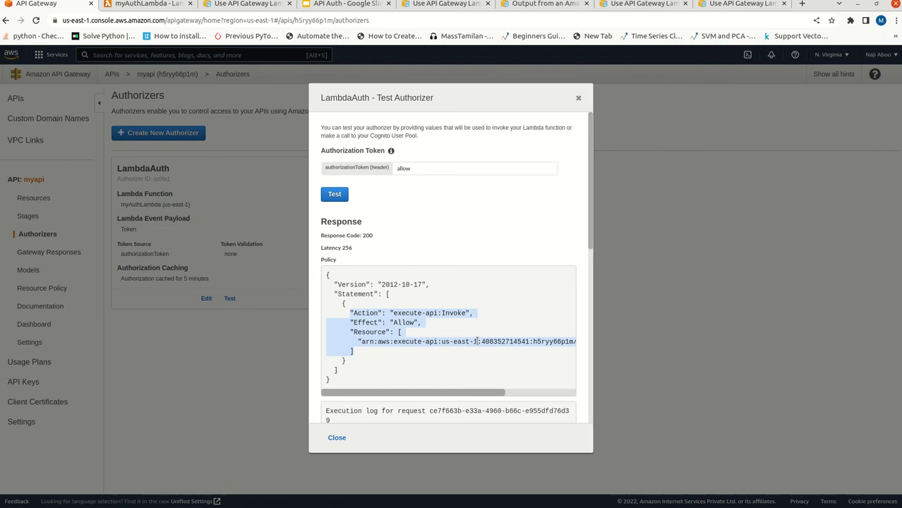
pyautogui.click(466, 309)
pyautogui.doubleClick(419, 166)
pyautogui.write('deny')
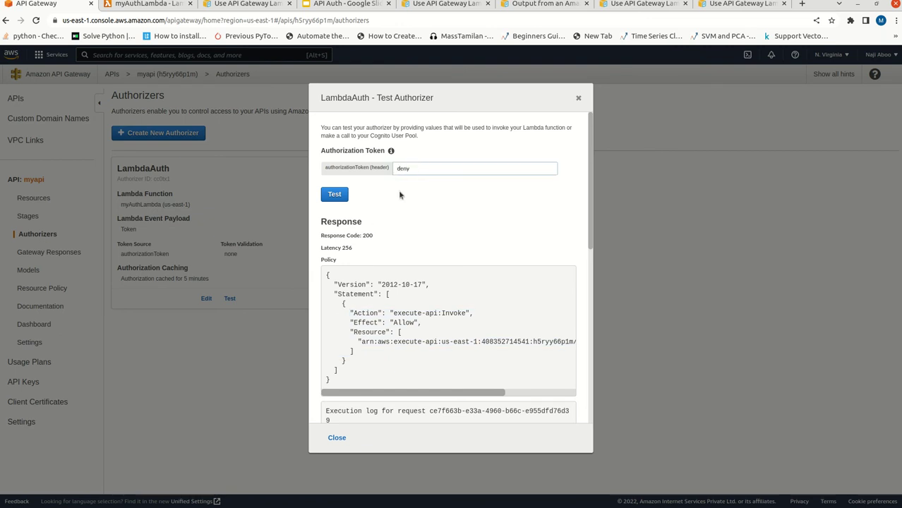
pyautogui.click(337, 196)
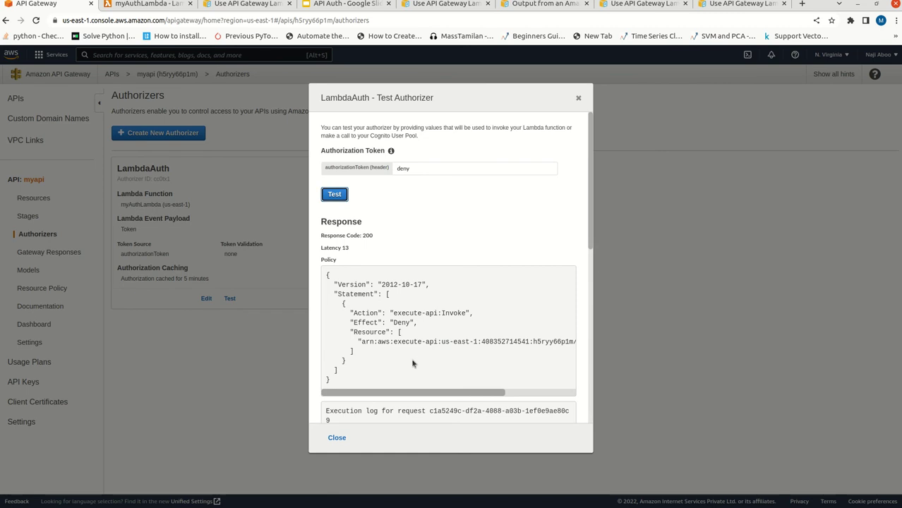
pyautogui.doubleClick(423, 168)
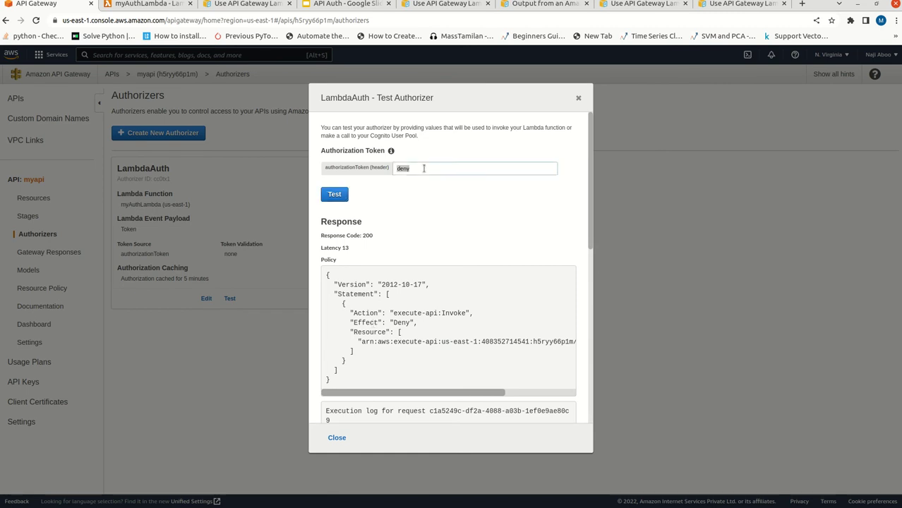
pyautogui.press('BackSpace')
pyautogui.click(345, 200)
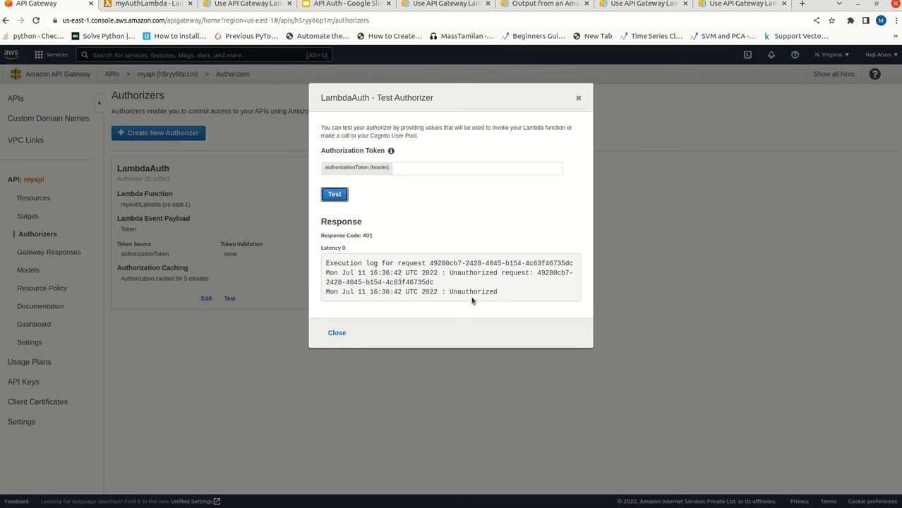
pyautogui.doubleClick(474, 300)
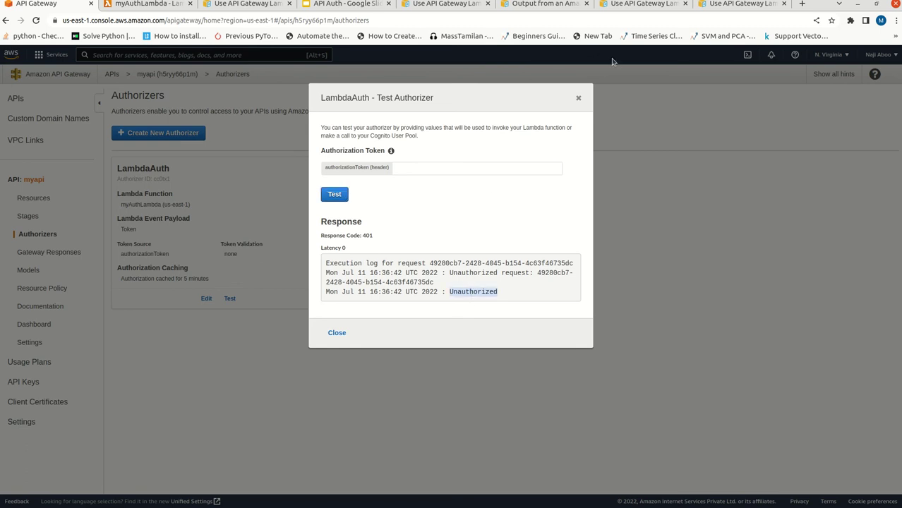
pyautogui.click(578, 98)
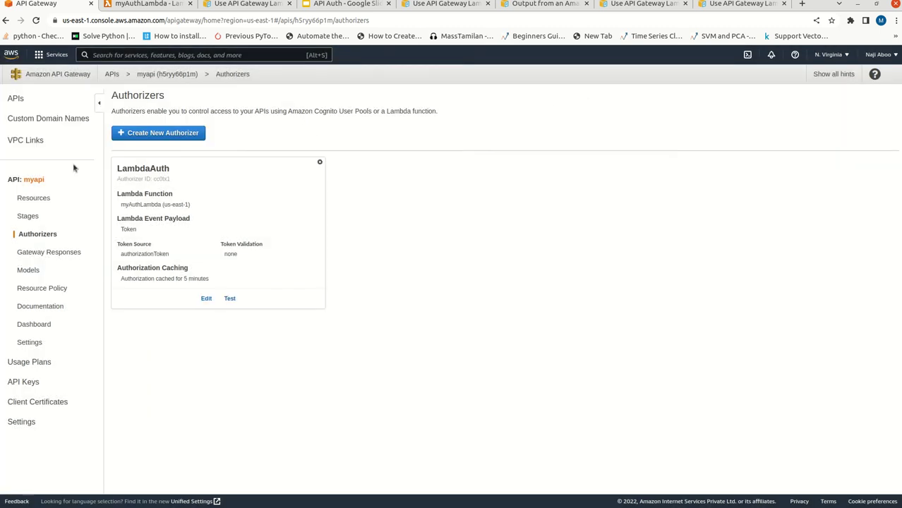
pyautogui.click(37, 203)
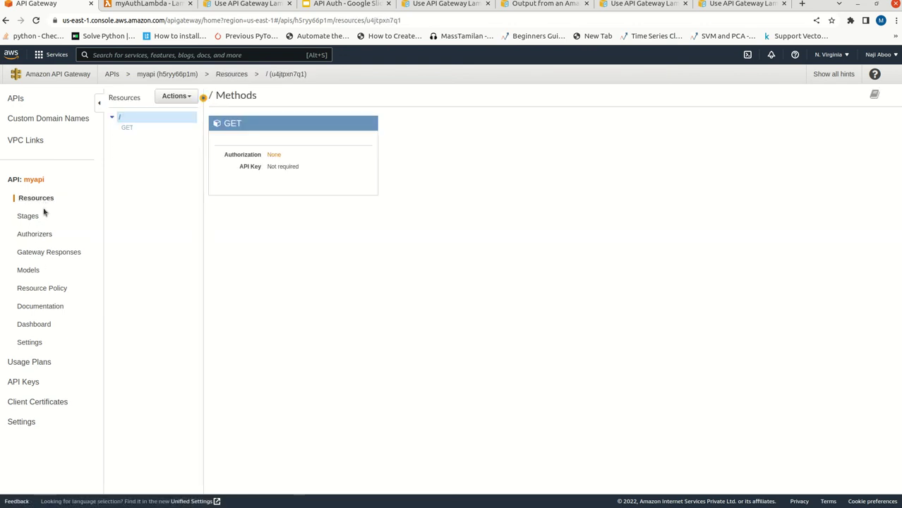
# - Open the prod stage invoke URL, confirm 'Hello from Lambda!', and return to myapi's resources
pyautogui.click(28, 216)
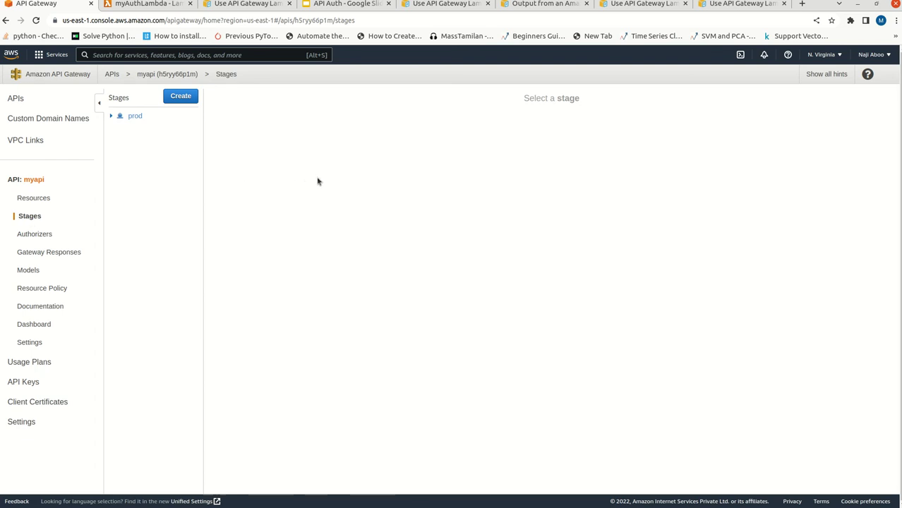
pyautogui.click(136, 118)
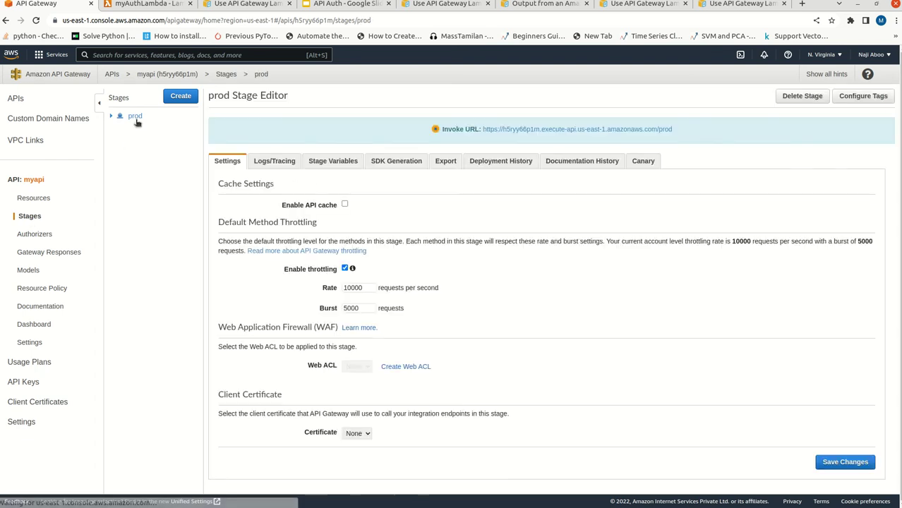
pyautogui.click(554, 130)
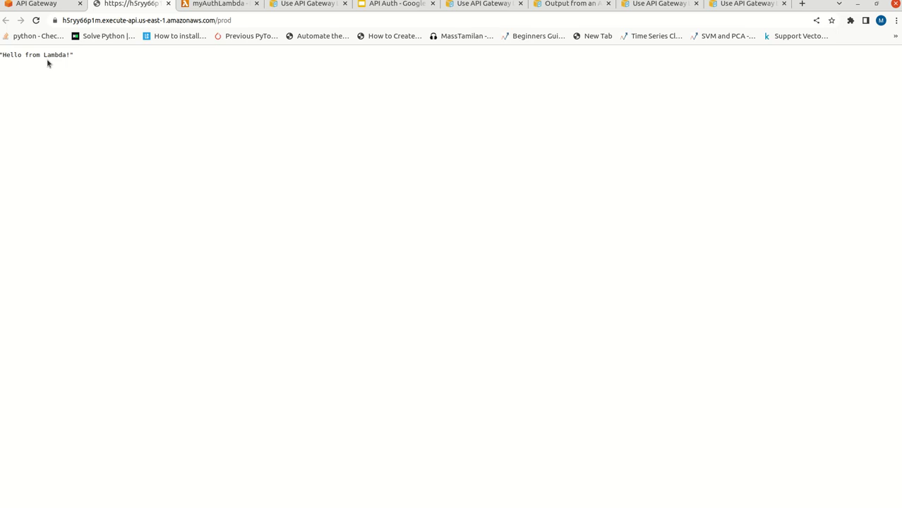
pyautogui.click(168, 4)
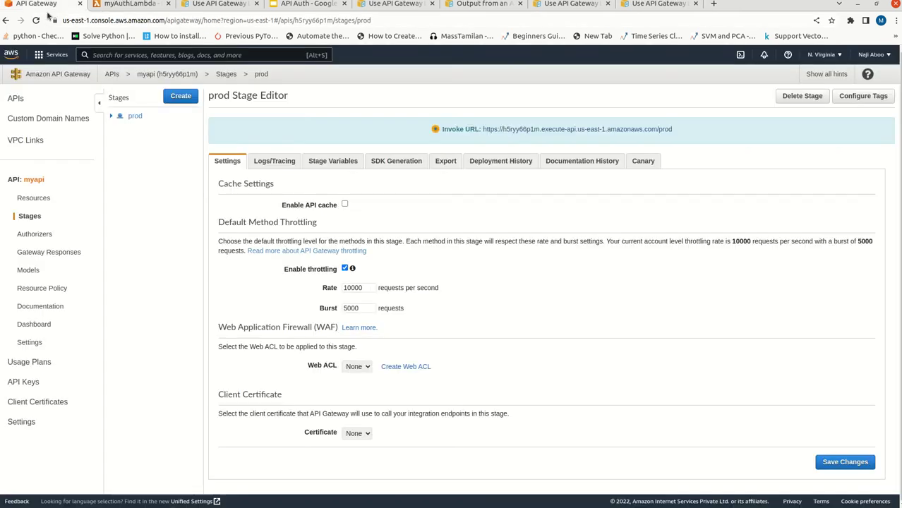
pyautogui.click(37, 200)
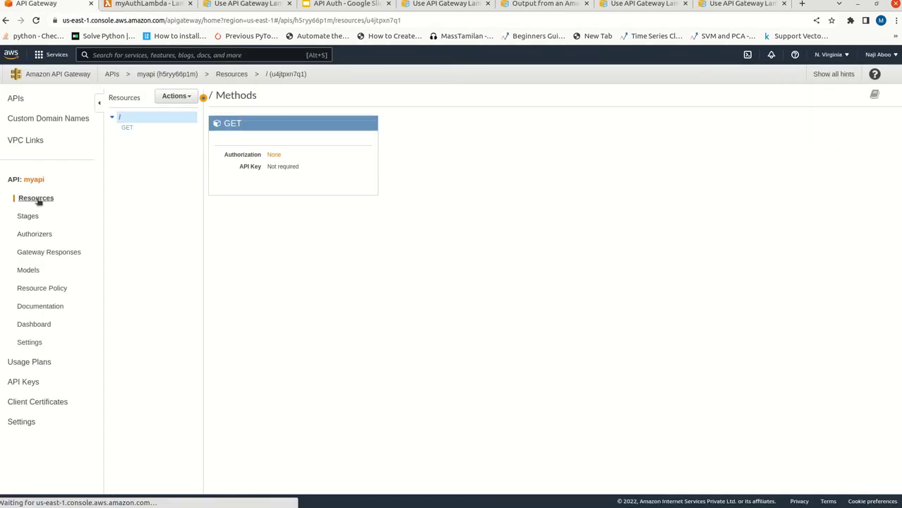
pyautogui.click(127, 129)
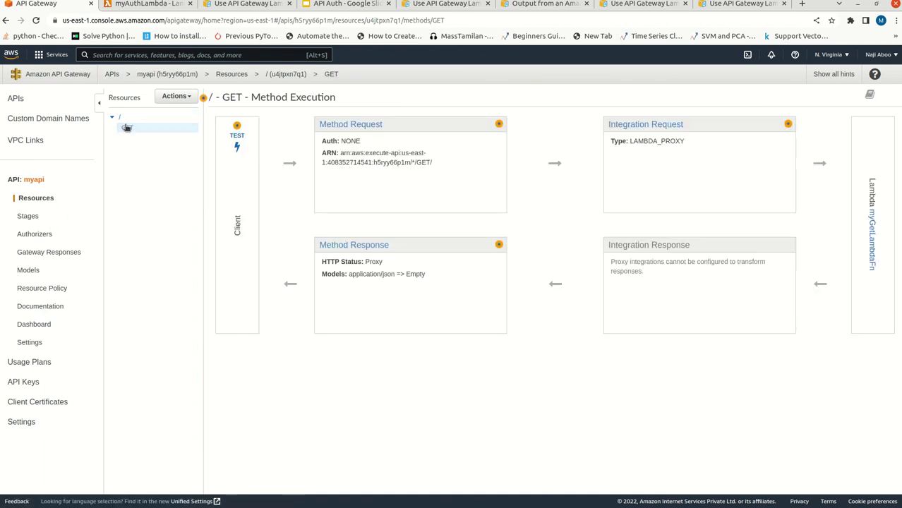
# - Inspect the GET Method Request authorization choices, leave it at NONE, and glance at Authorizers
pyautogui.click(353, 125)
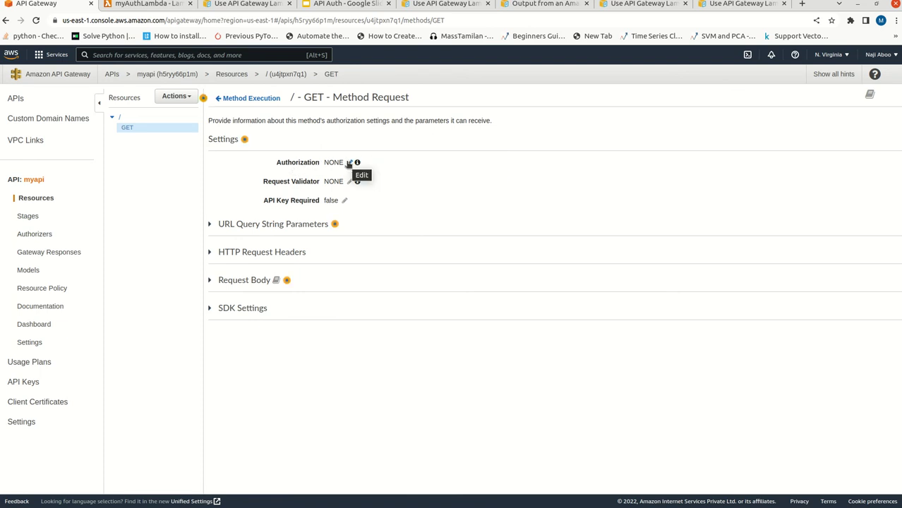
pyautogui.click(349, 163)
pyautogui.click(353, 166)
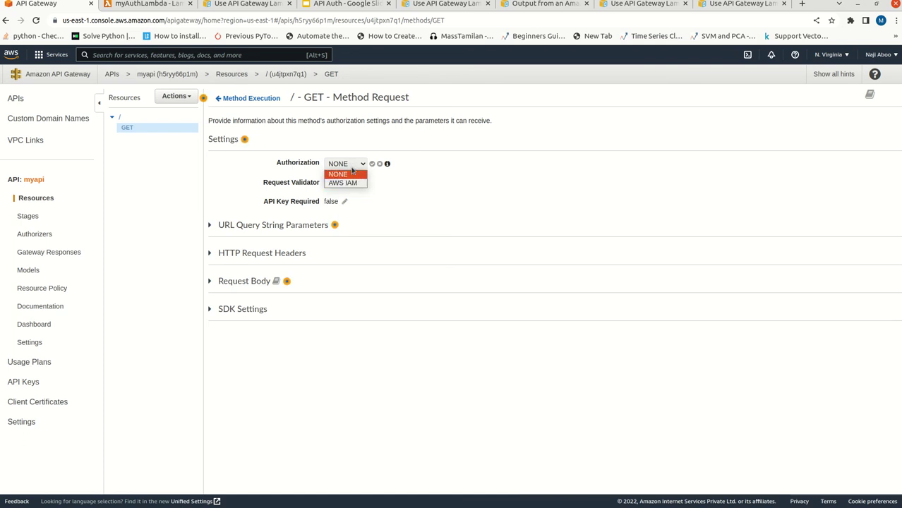
pyautogui.click(353, 164)
pyautogui.click(352, 165)
pyautogui.click(352, 165)
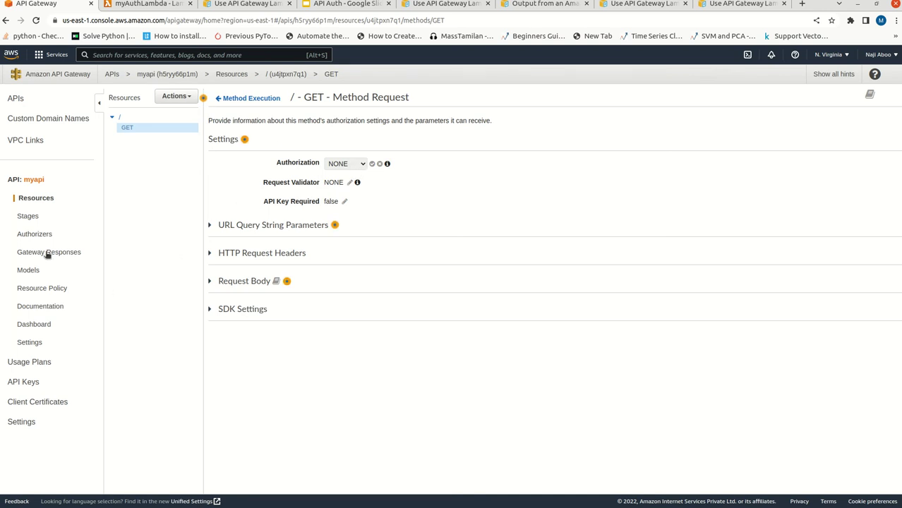
pyautogui.click(38, 235)
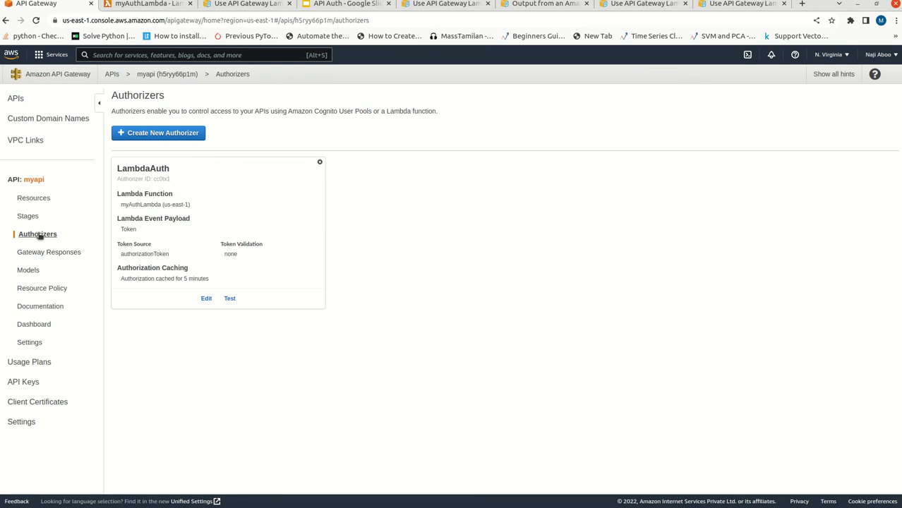
pyautogui.click(39, 201)
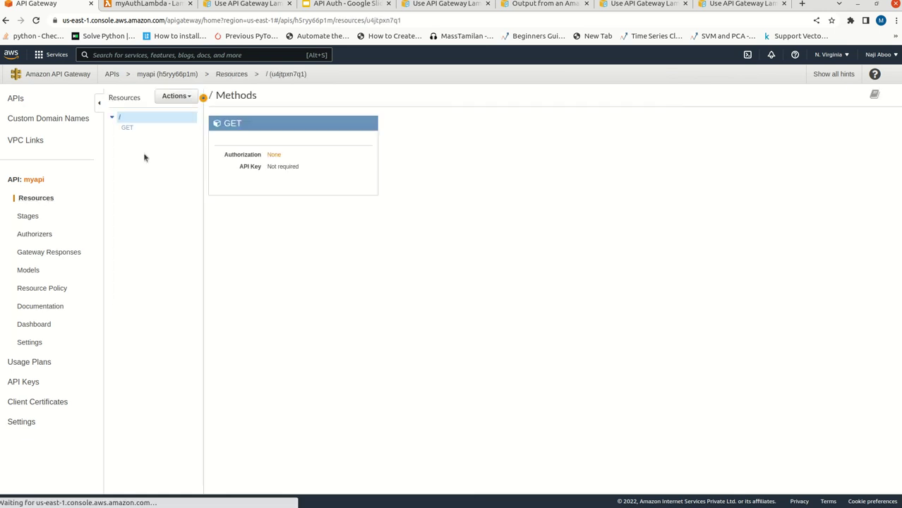
# - Redeploy myapi to the prod stage
pyautogui.click(186, 98)
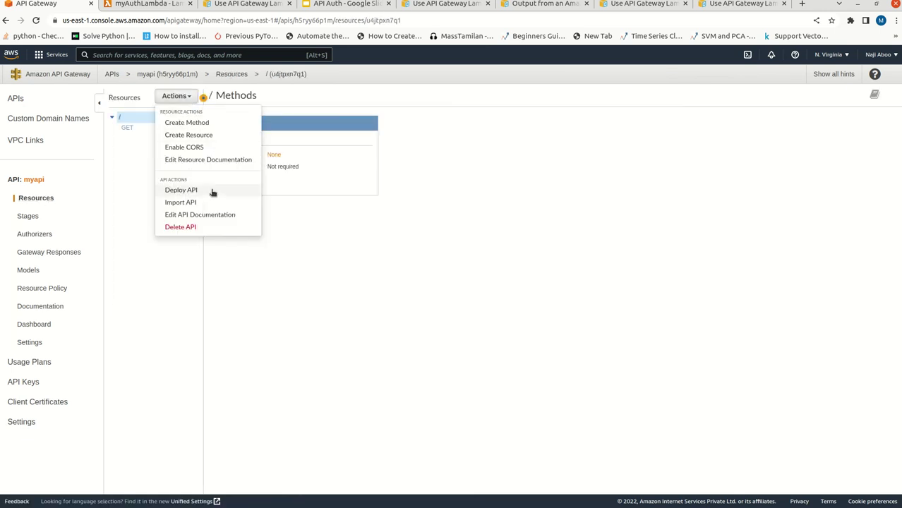
pyautogui.click(181, 191)
pyautogui.click(509, 140)
pyautogui.click(497, 158)
pyautogui.click(567, 195)
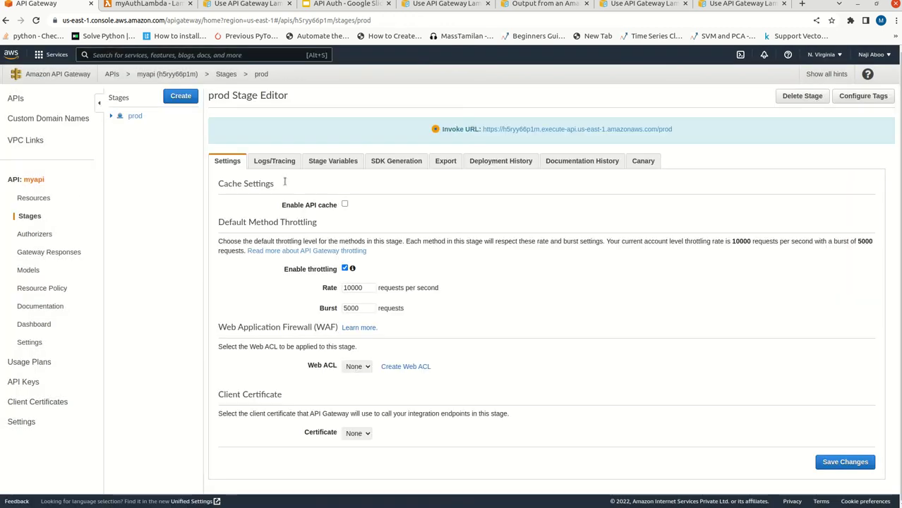
# - Confirm the prod invoke URL still returns 'Hello from Lambda!' and open the GET method execution
pyautogui.click(546, 131)
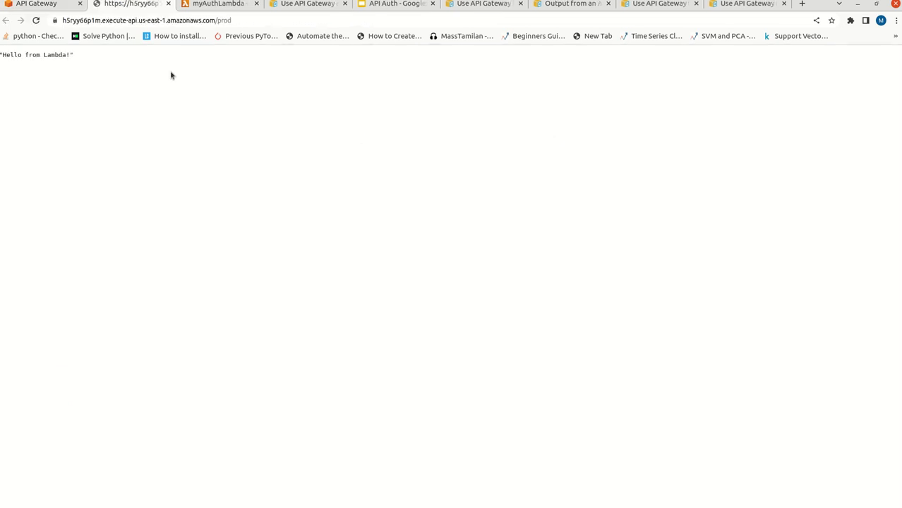
pyautogui.click(166, 4)
pyautogui.click(148, 4)
pyautogui.click(42, 4)
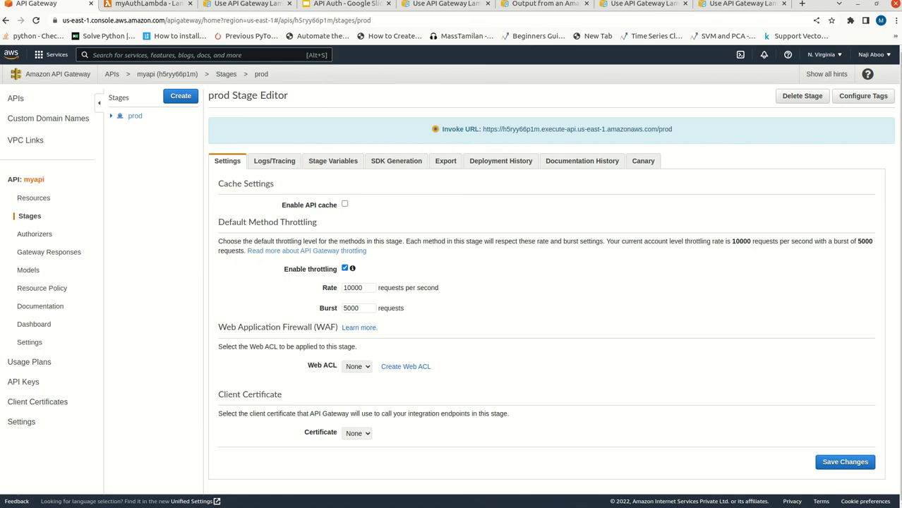
pyautogui.click(148, 4)
pyautogui.click(42, 3)
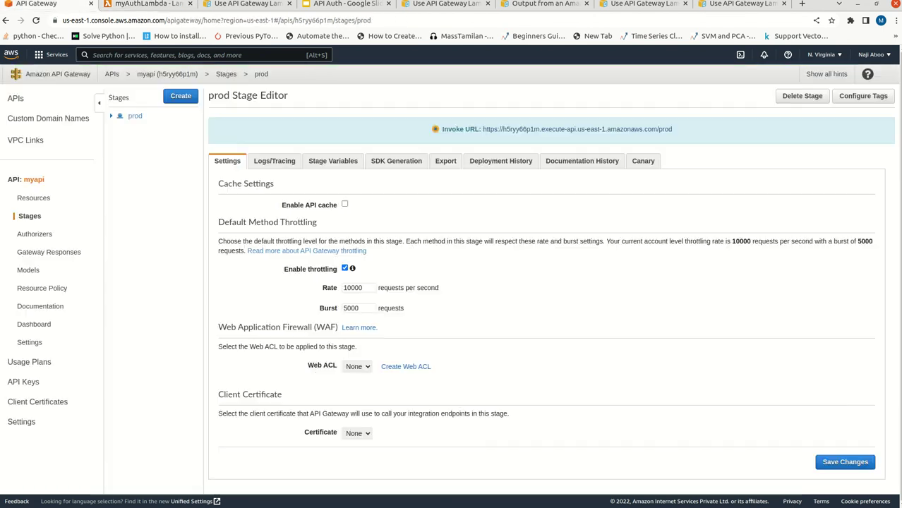
pyautogui.click(39, 200)
pyautogui.click(127, 128)
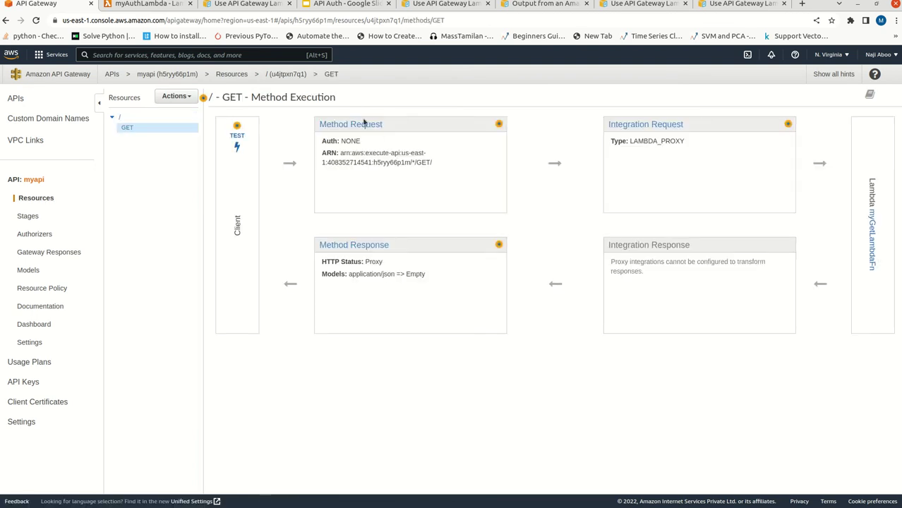
# - Open the GET method's authorization choices and cancel the edit, leaving it NONE
pyautogui.click(363, 126)
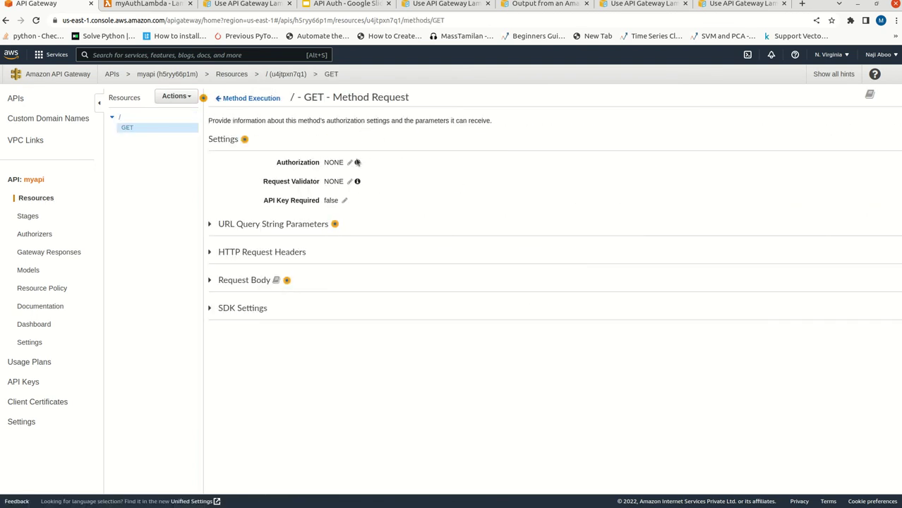
pyautogui.click(350, 164)
pyautogui.click(354, 166)
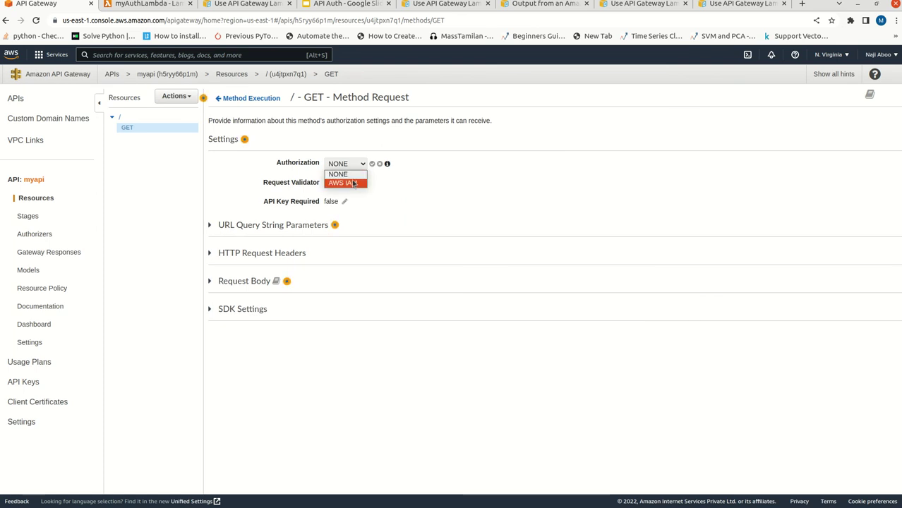
pyautogui.click(433, 180)
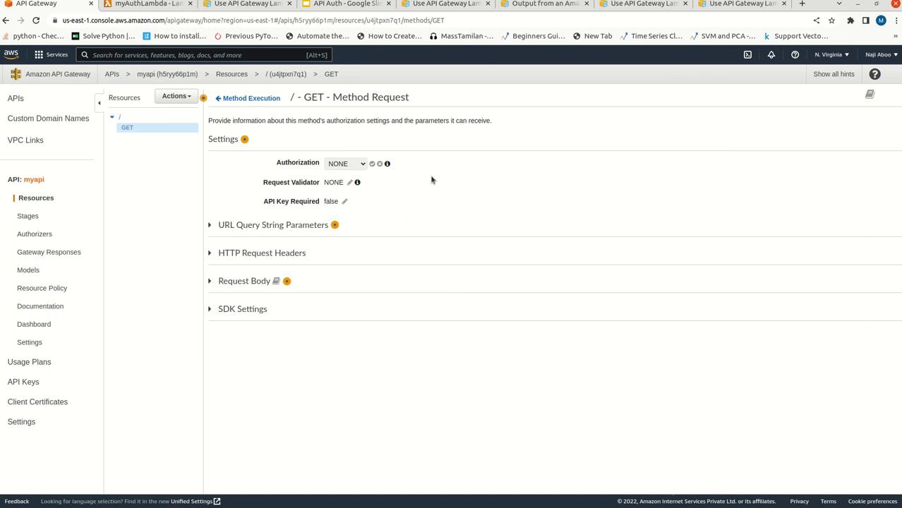
pyautogui.click(379, 164)
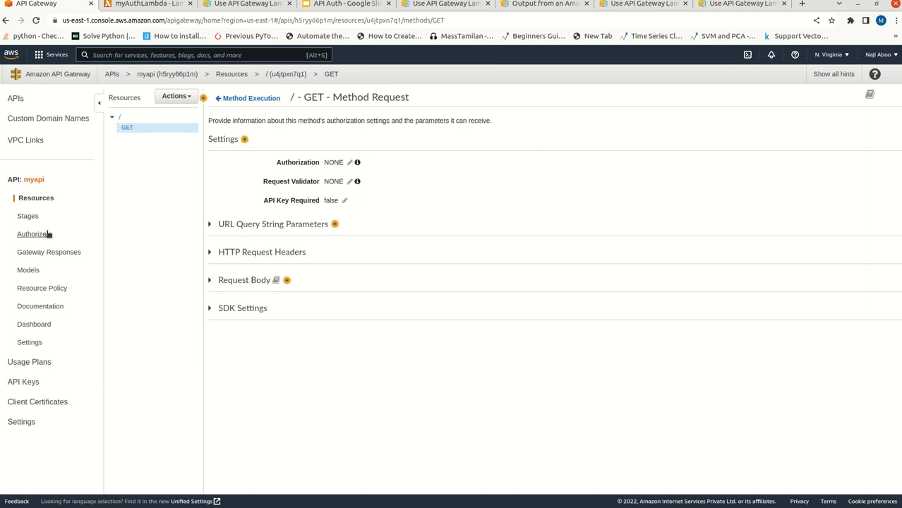
# - Review Authorizers and the Access Denied gateway response (status 403), then open myapi's Stages
pyautogui.click(48, 234)
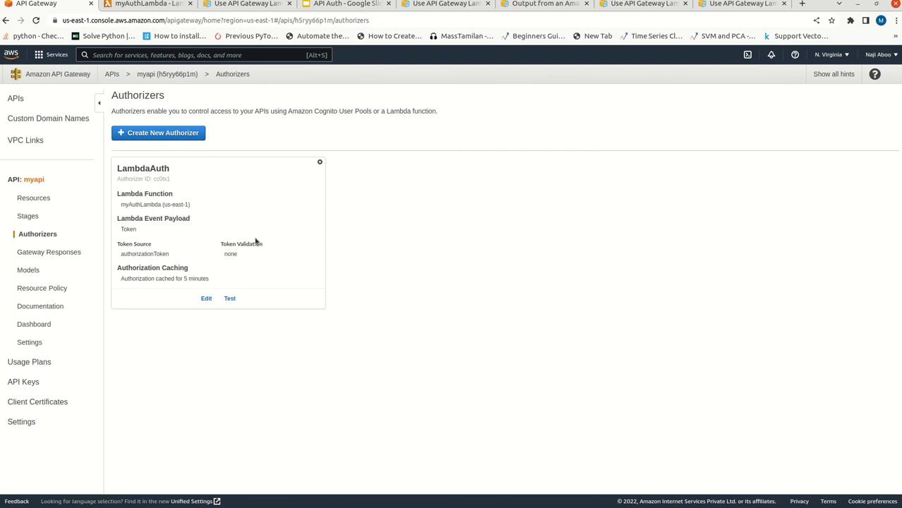
pyautogui.click(52, 254)
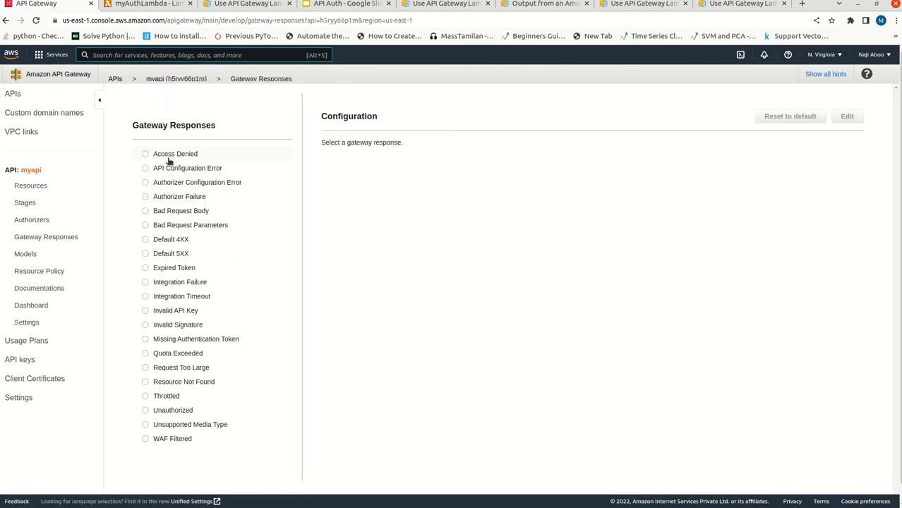
pyautogui.click(144, 155)
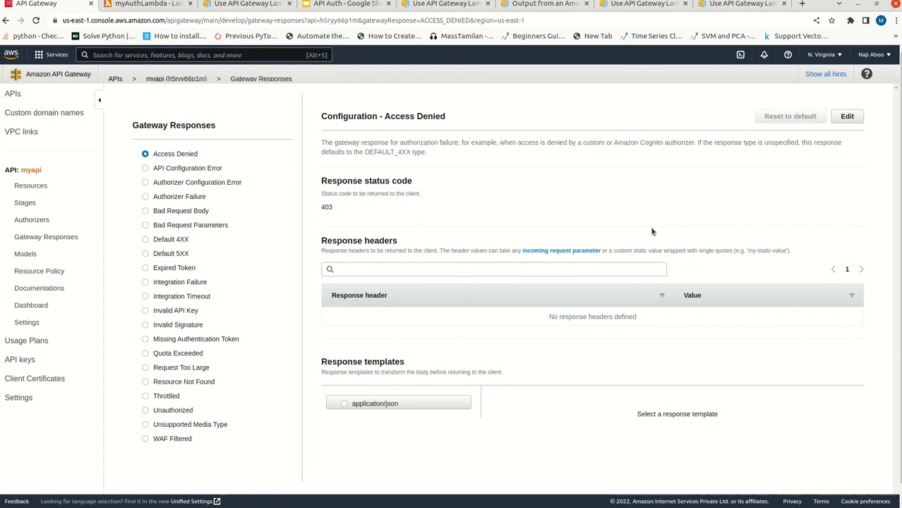
pyautogui.click(33, 187)
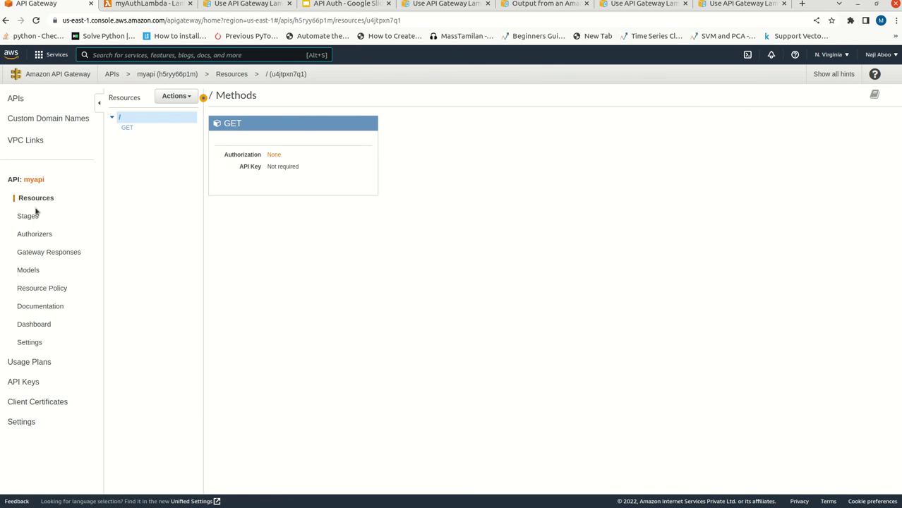
pyautogui.click(31, 217)
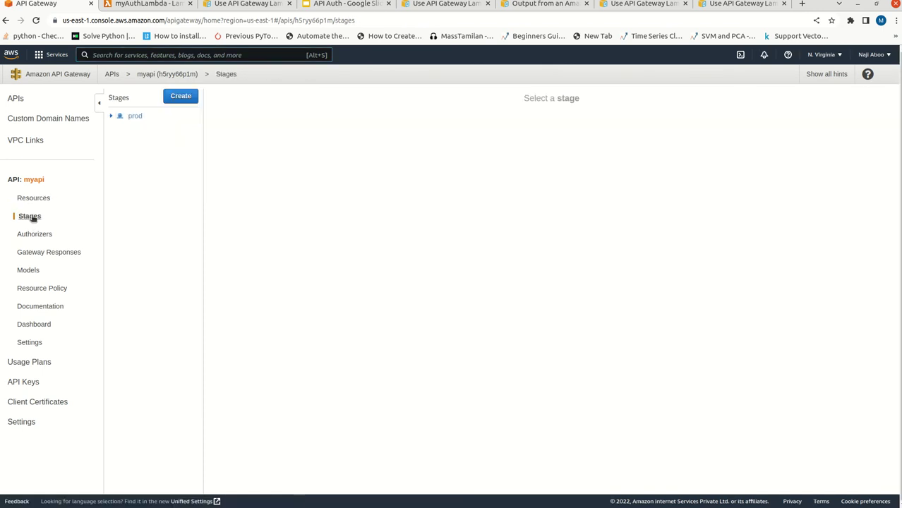
# - Test the LambdaAuth authorizer with token ALLOW, which returns a Deny policy
pyautogui.click(136, 119)
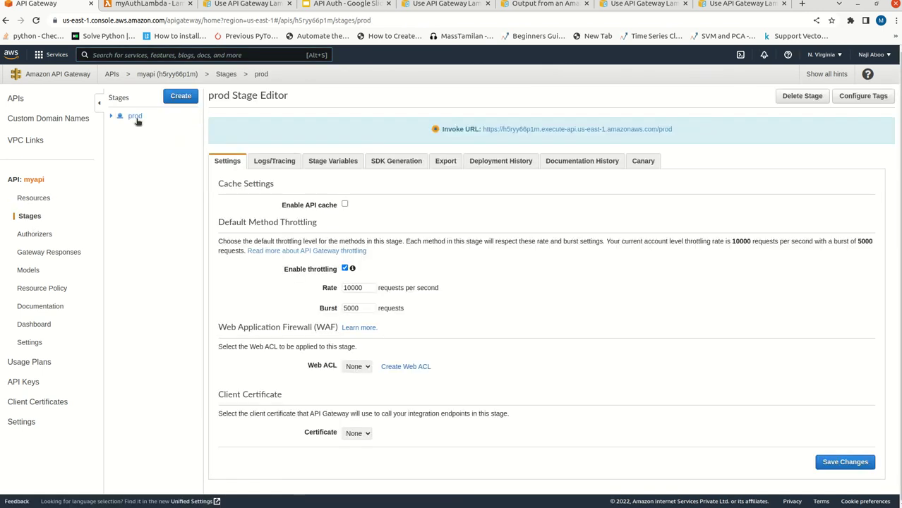
pyautogui.click(47, 234)
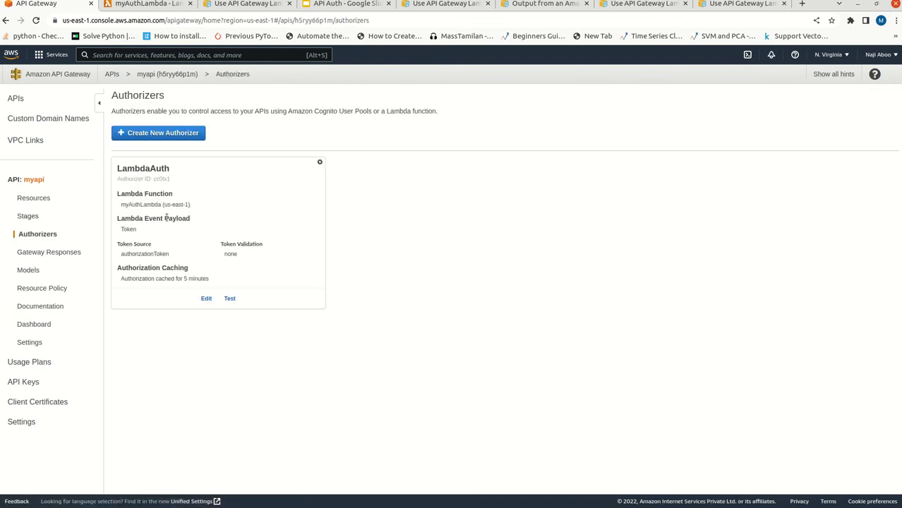
pyautogui.click(230, 299)
pyautogui.click(422, 170)
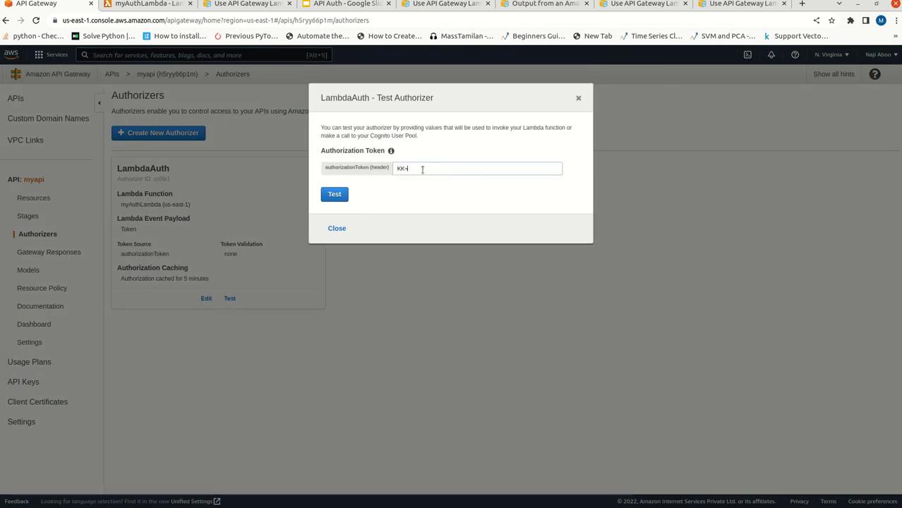
pyautogui.write('ALLOW')
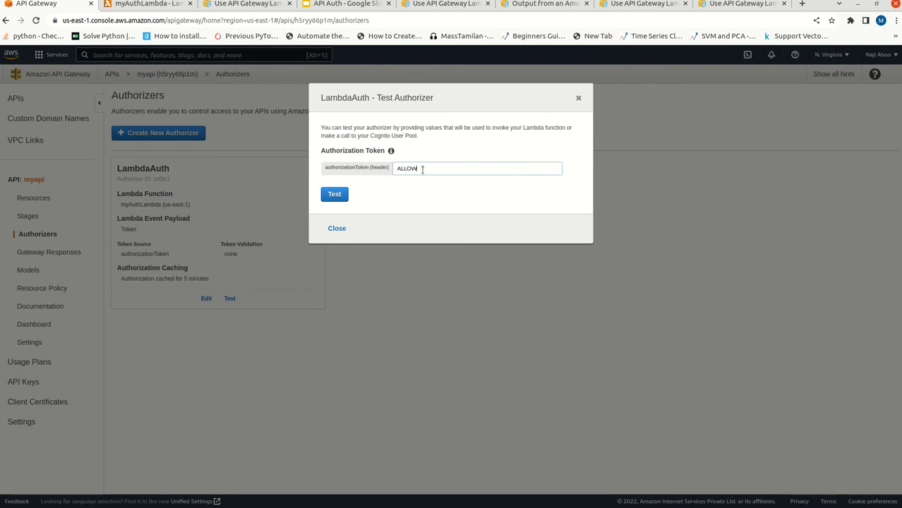
pyautogui.click(332, 199)
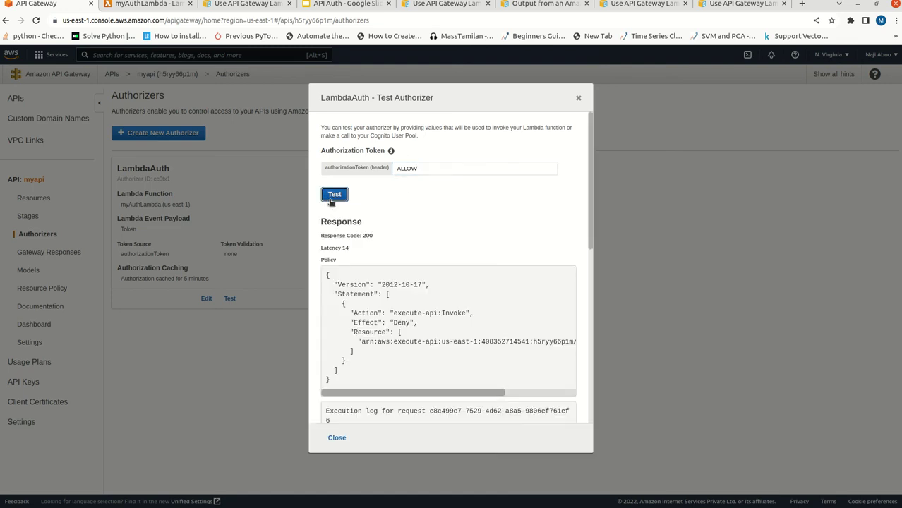
# - Retest LambdaAuth with lowercase token 'allow', getting an Allow policy, and close the test dialog
pyautogui.doubleClick(440, 173)
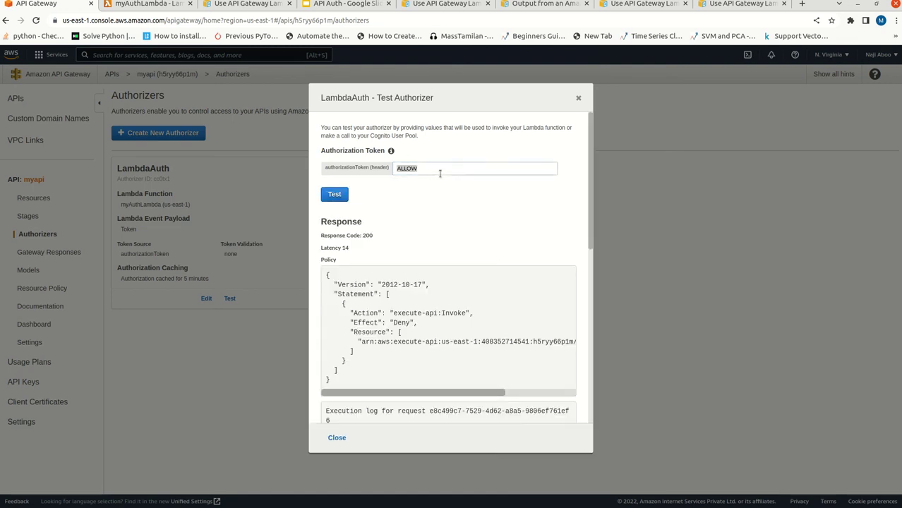
pyautogui.write('allow')
pyautogui.click(334, 195)
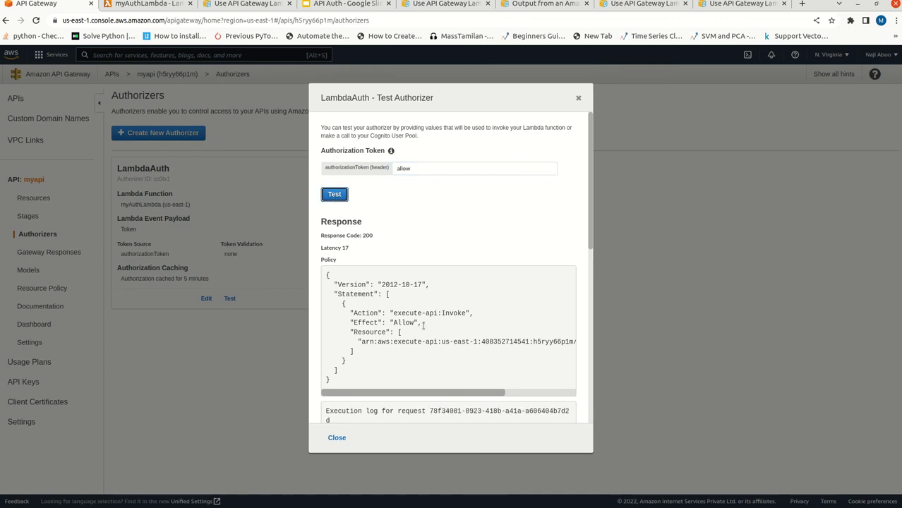
pyautogui.click(580, 98)
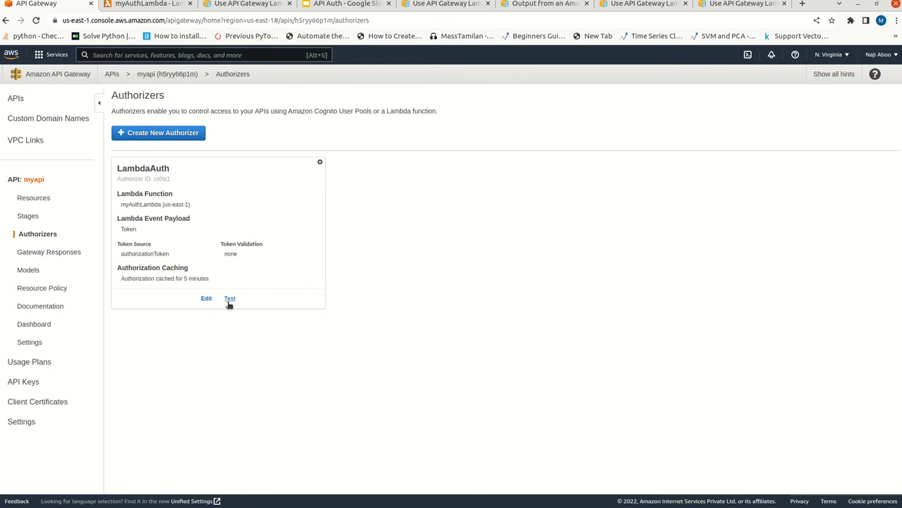
pyautogui.click(28, 215)
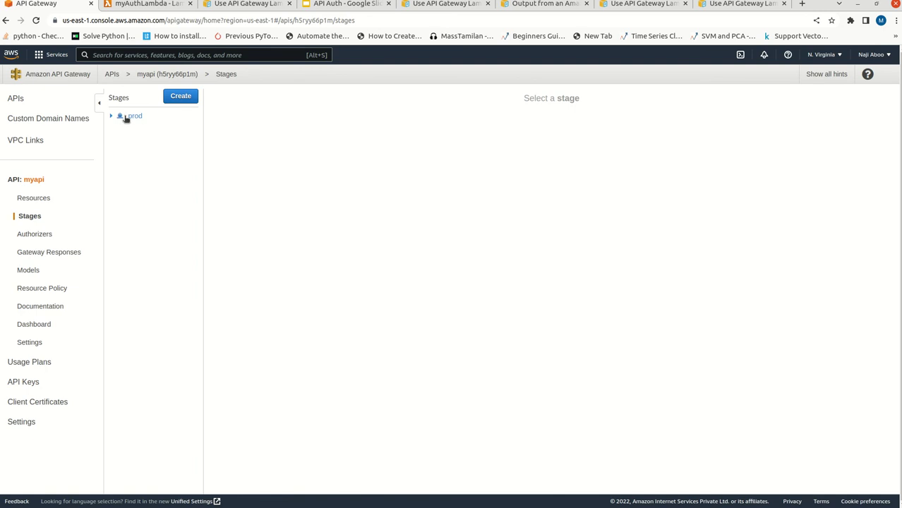
# - Set the GET method's Method Request authorization to the LambdaAuth authorizer
pyautogui.click(118, 116)
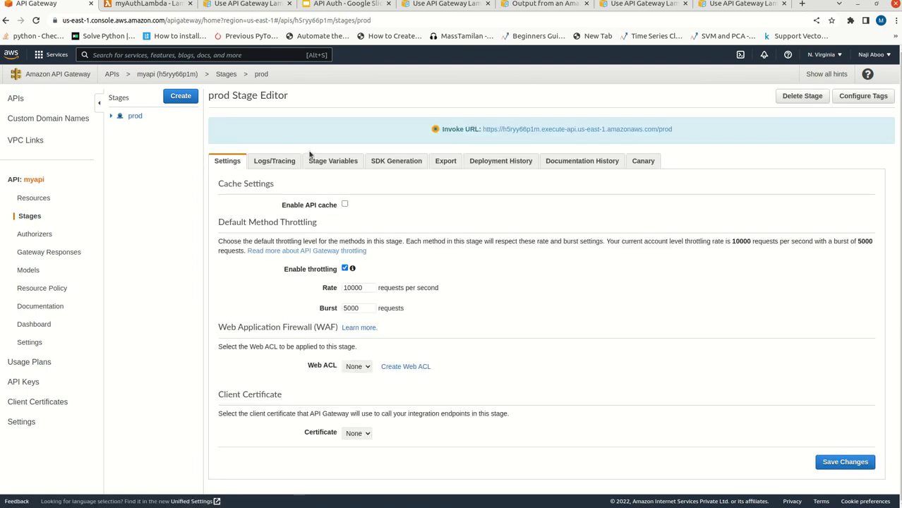
pyautogui.click(43, 198)
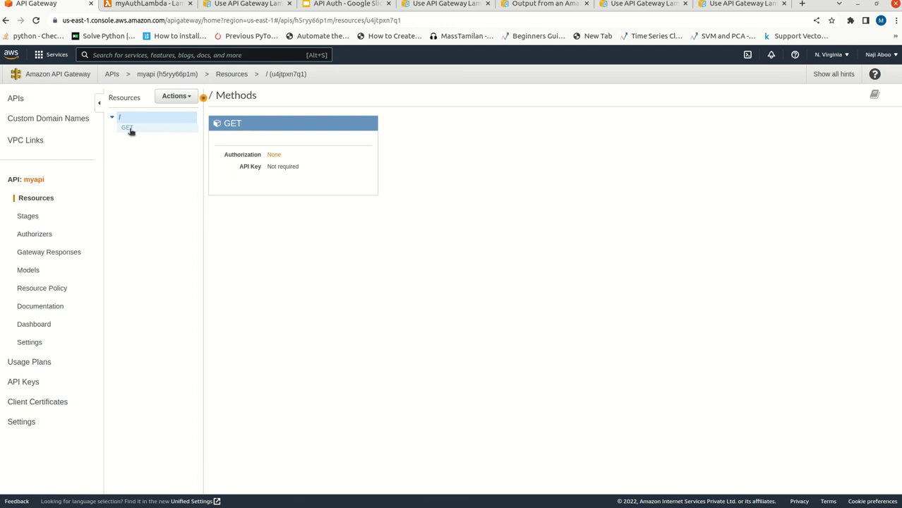
pyautogui.click(129, 130)
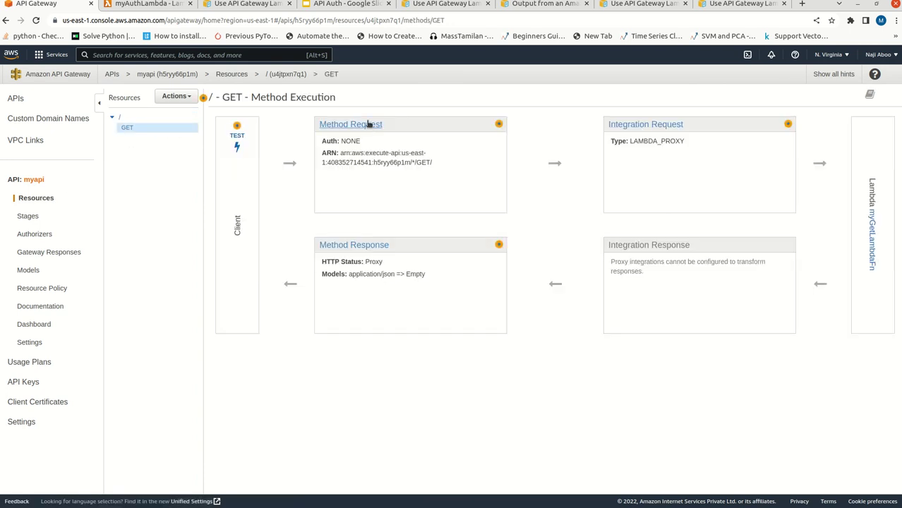
pyautogui.click(366, 123)
pyautogui.click(350, 163)
pyautogui.click(350, 164)
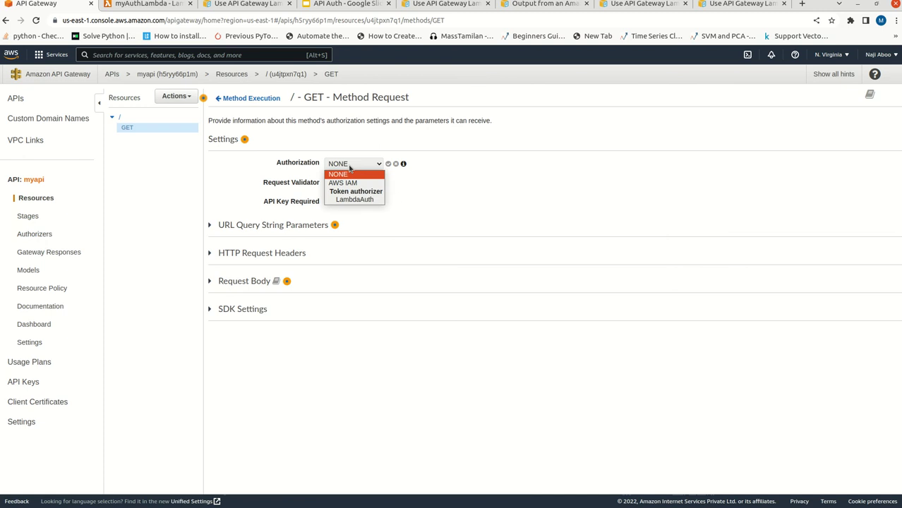
pyautogui.click(371, 202)
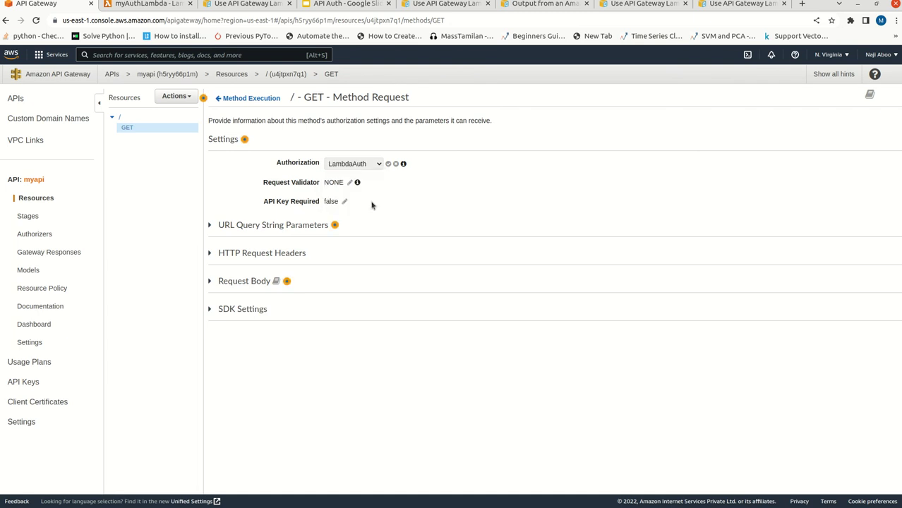
pyautogui.click(389, 164)
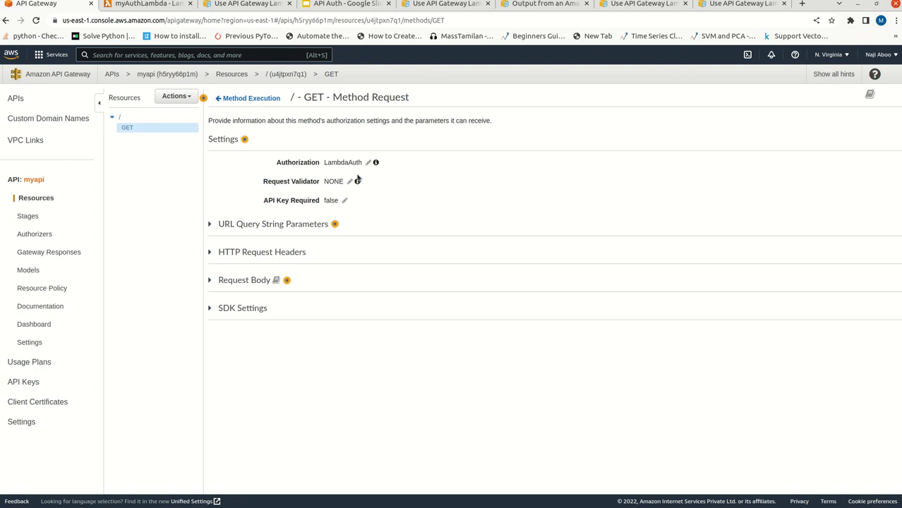
# - Redeploy myapi to the prod stage and open its invoke URL
pyautogui.click(163, 100)
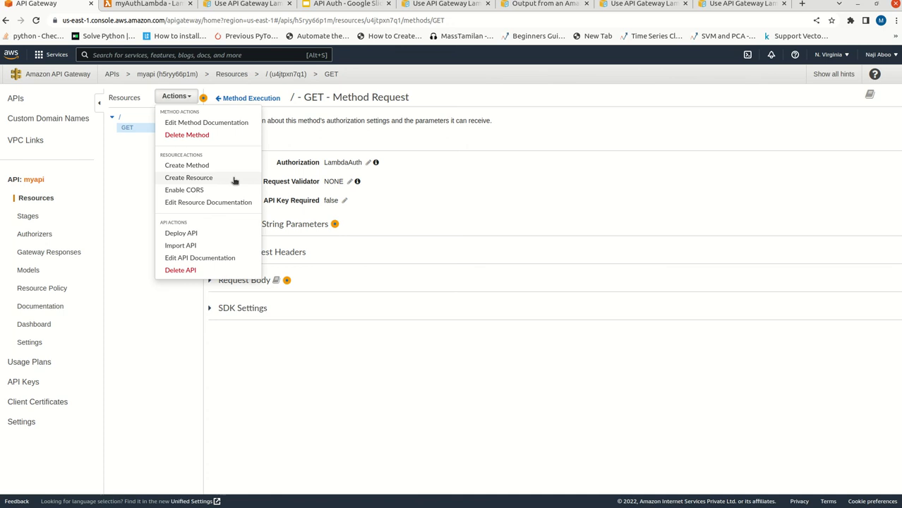
pyautogui.click(211, 235)
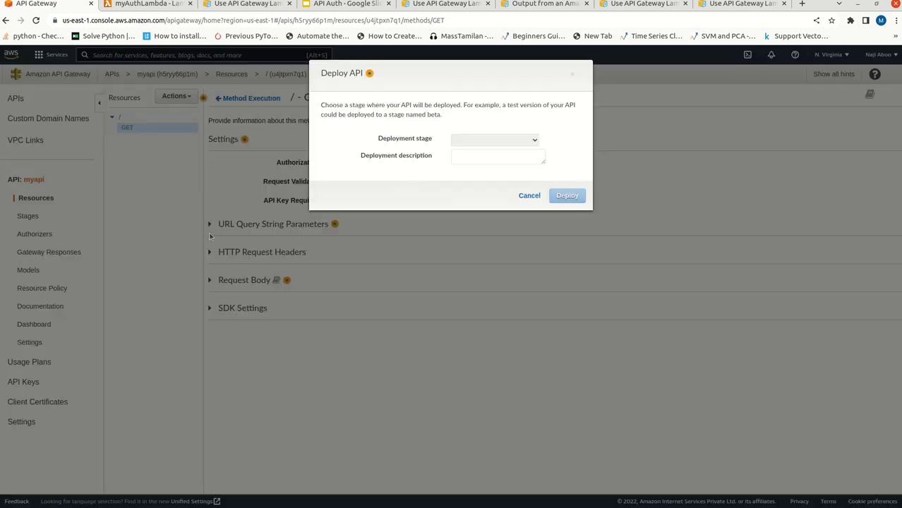
pyautogui.click(494, 140)
pyautogui.click(536, 158)
pyautogui.click(569, 199)
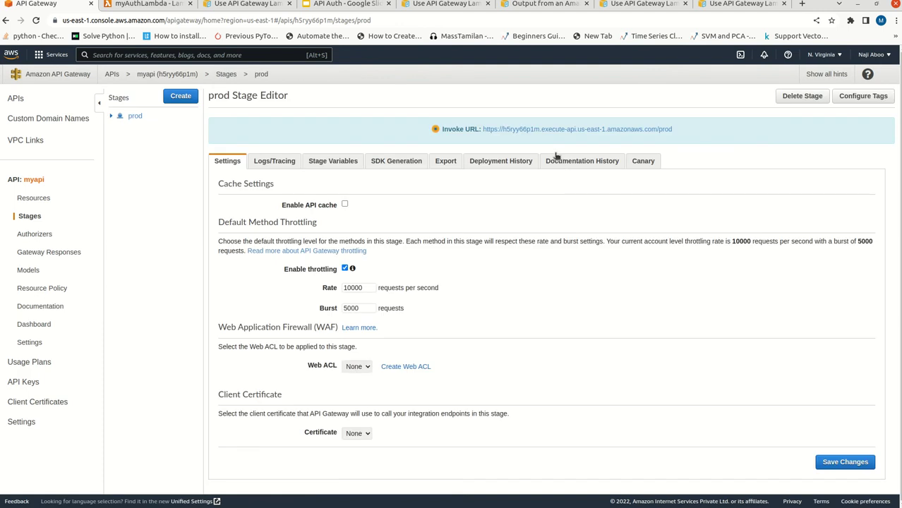
pyautogui.click(558, 129)
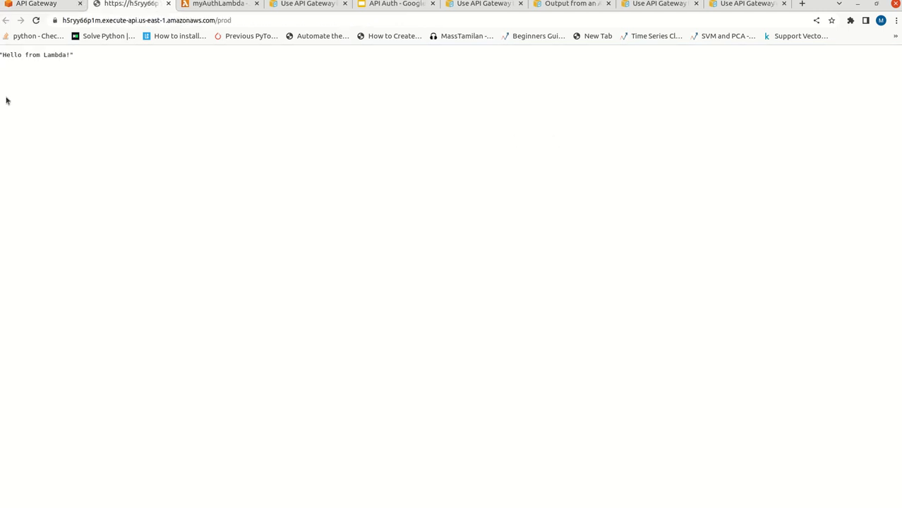
# - Reload the prod invoke URL repeatedly, confirming it still returns 'Hello from Lambda!', then close the tab
pyautogui.click(36, 20)
pyautogui.click(36, 21)
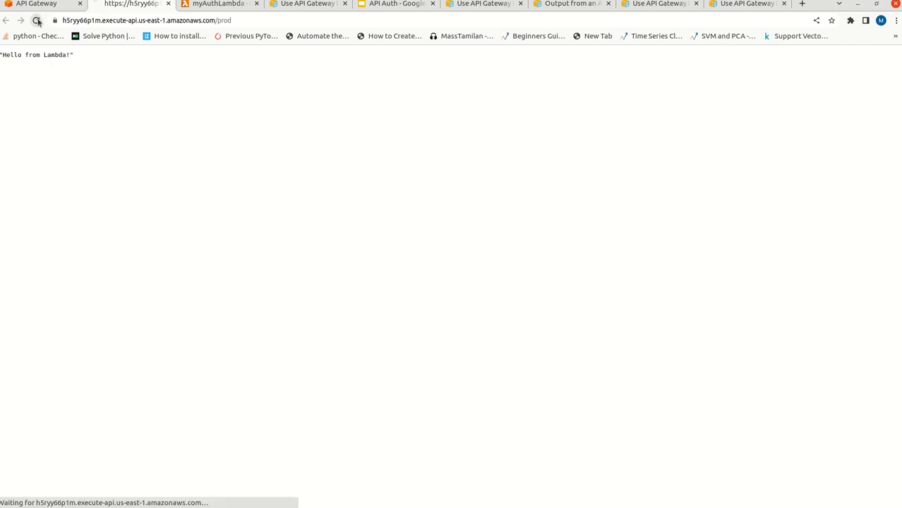
pyautogui.click(36, 20)
pyautogui.click(220, 19)
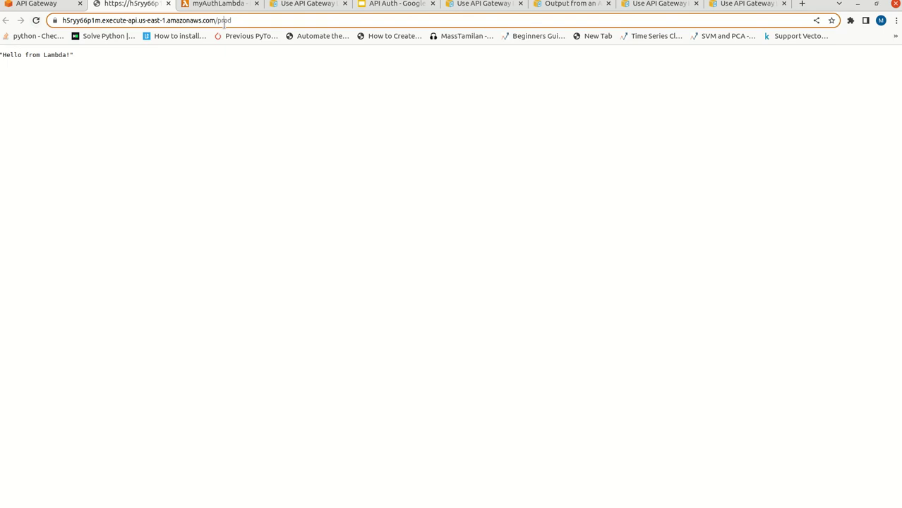
pyautogui.press('Return')
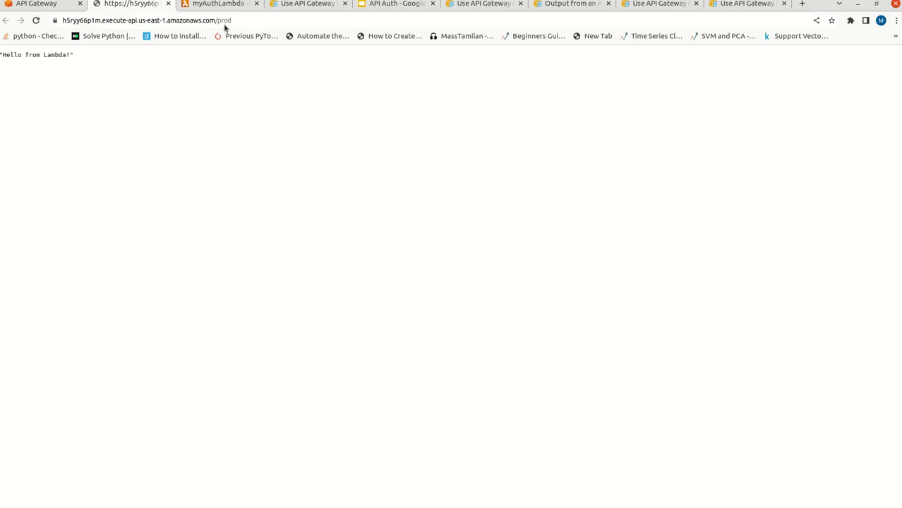
pyautogui.click(36, 21)
pyautogui.click(141, 21)
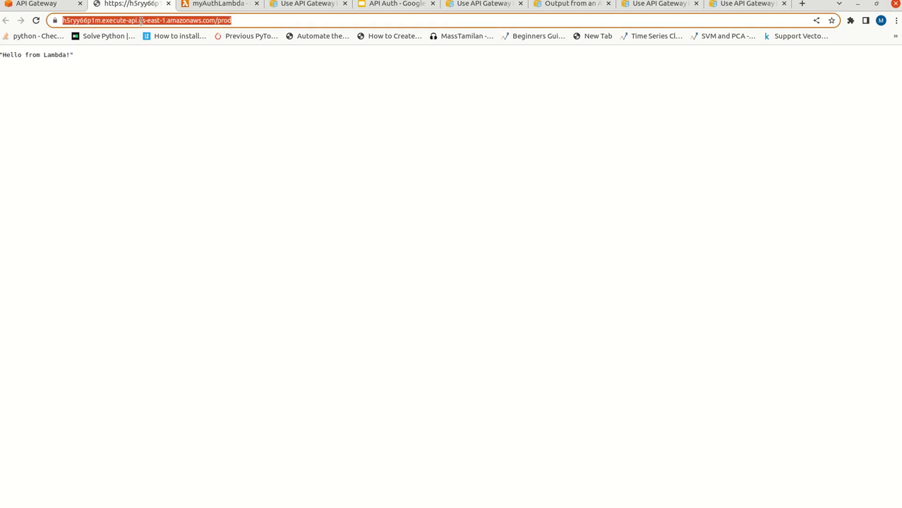
pyautogui.press('Return')
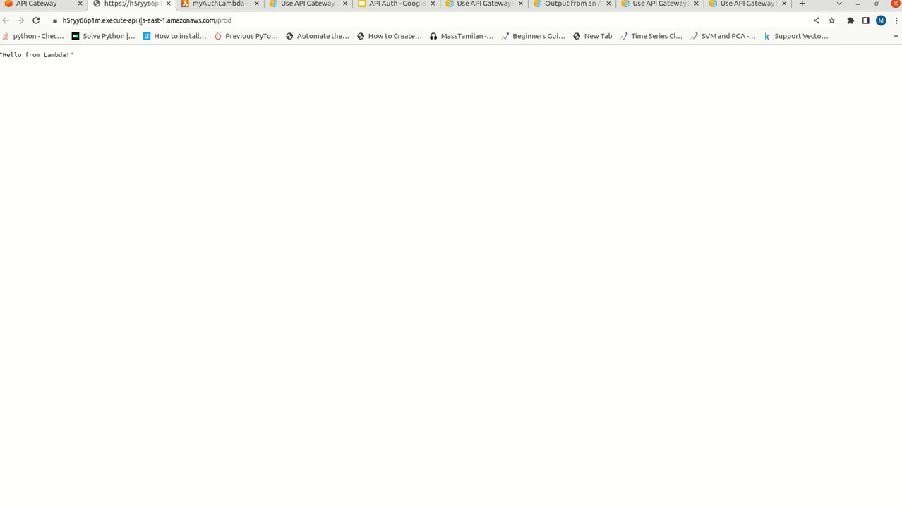
pyautogui.click(35, 21)
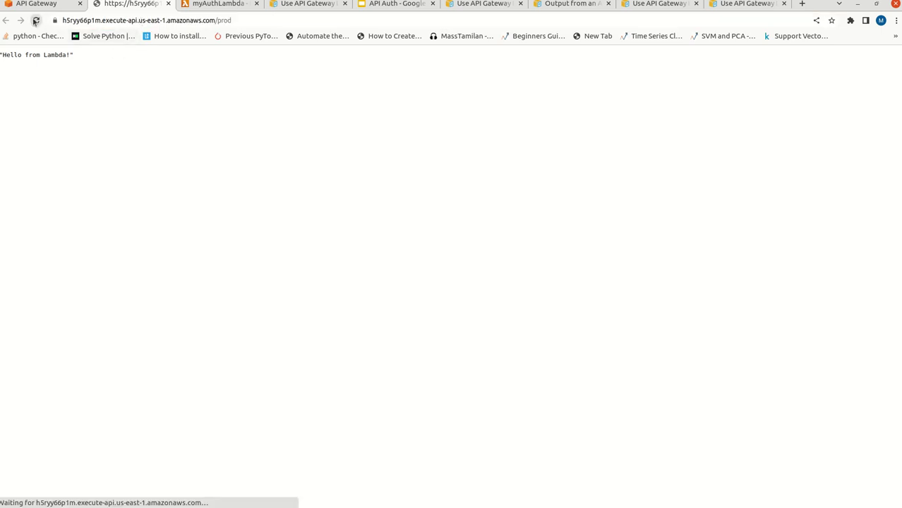
pyautogui.click(35, 21)
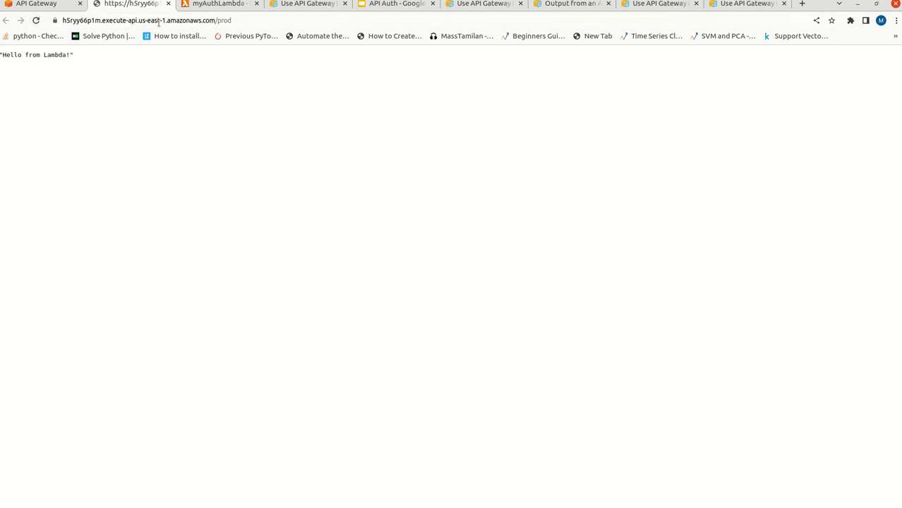
pyautogui.click(36, 21)
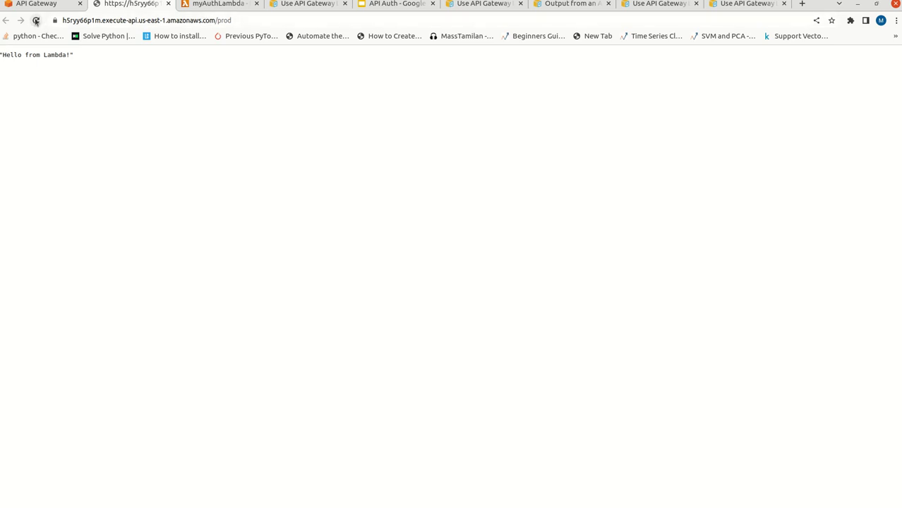
pyautogui.click(167, 3)
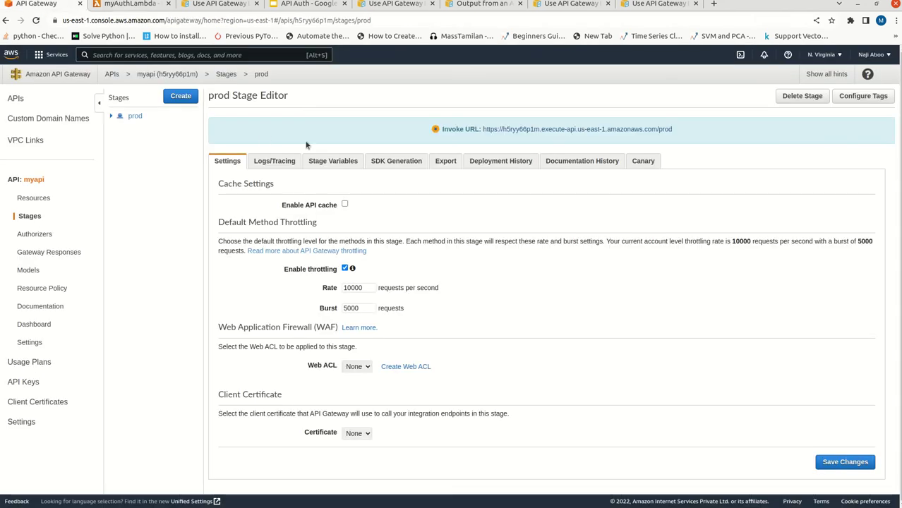
# - Confirm in the GET method's Method Request that Authorization uses LambdaAuth
pyautogui.click(34, 198)
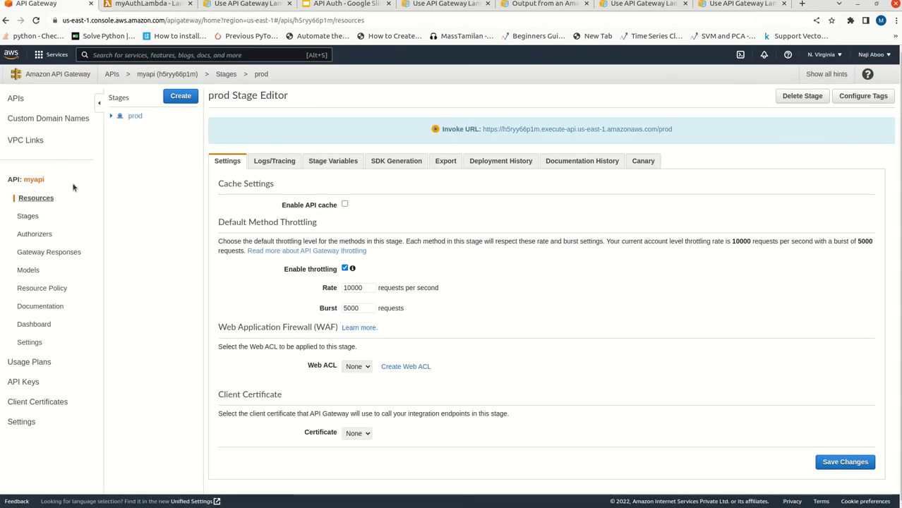
pyautogui.click(556, 129)
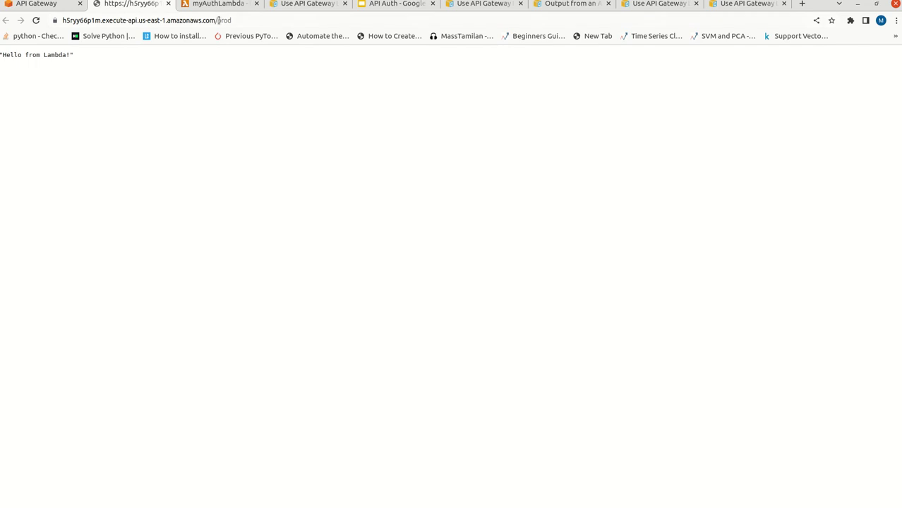
pyautogui.click(167, 3)
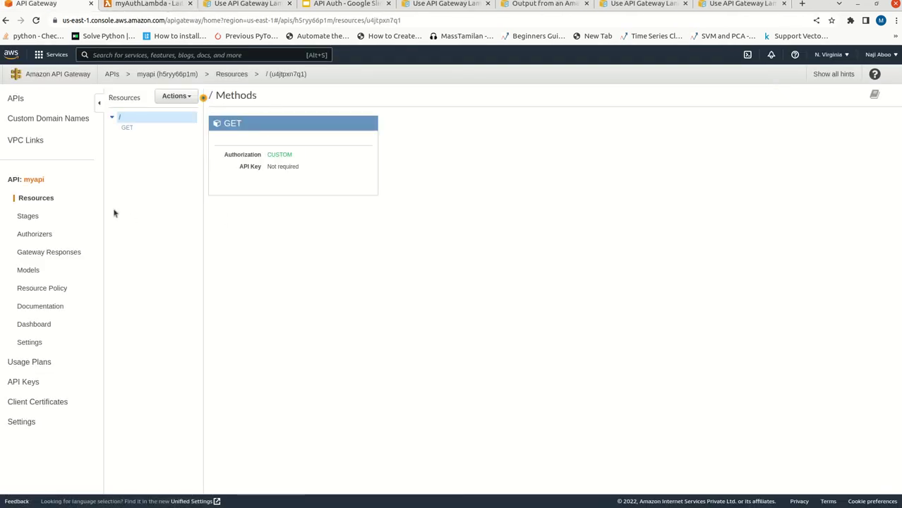
pyautogui.click(128, 127)
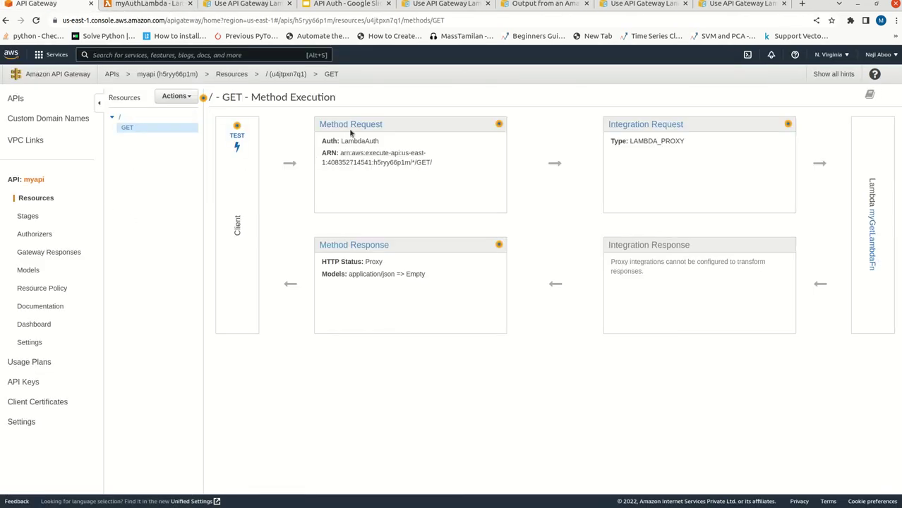
pyautogui.click(353, 126)
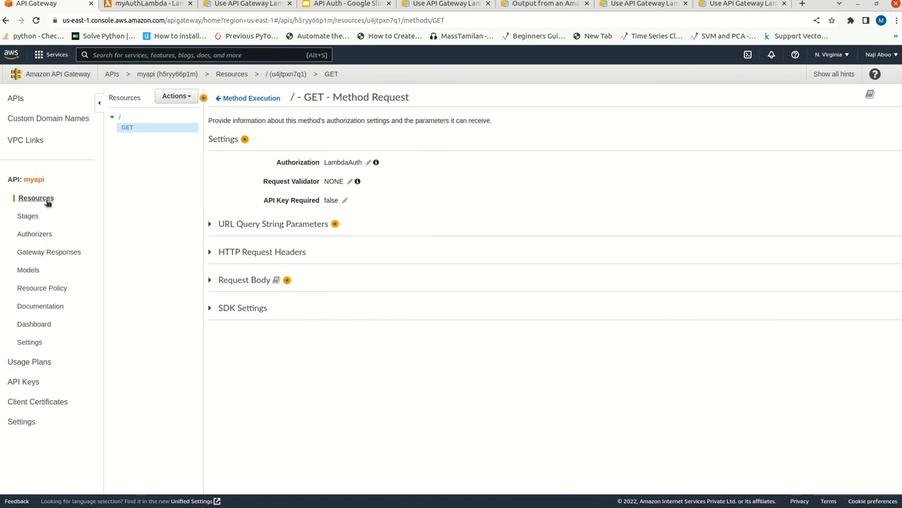
# - Call the prod stage invoke URL and confirm it now returns {"message":"Unauthorized"}
pyautogui.click(33, 218)
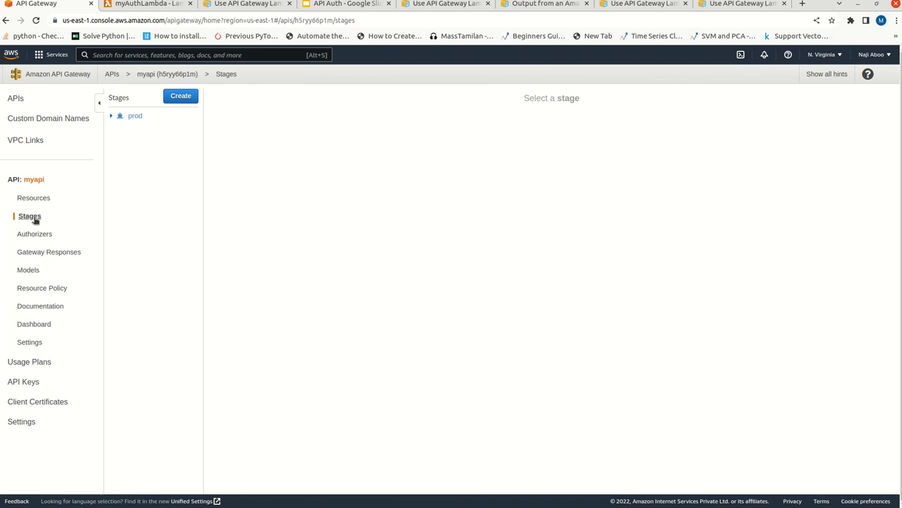
pyautogui.click(132, 118)
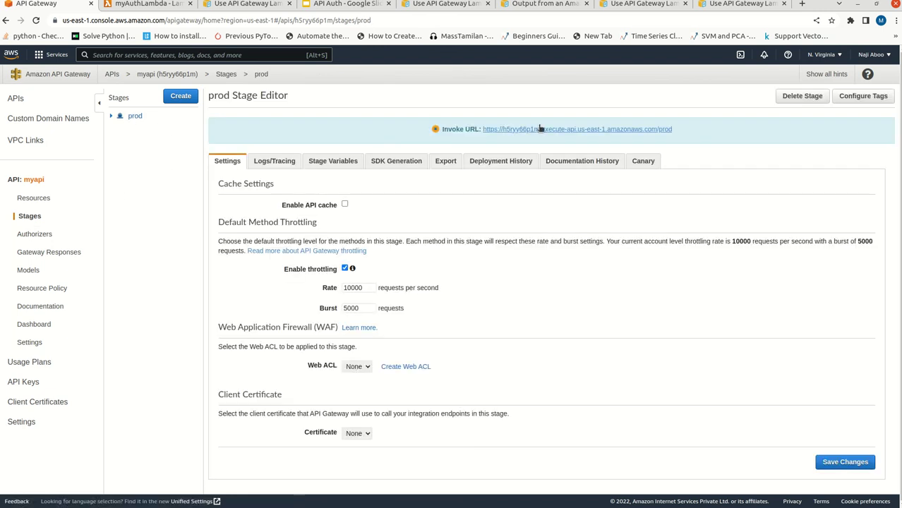
pyautogui.click(541, 129)
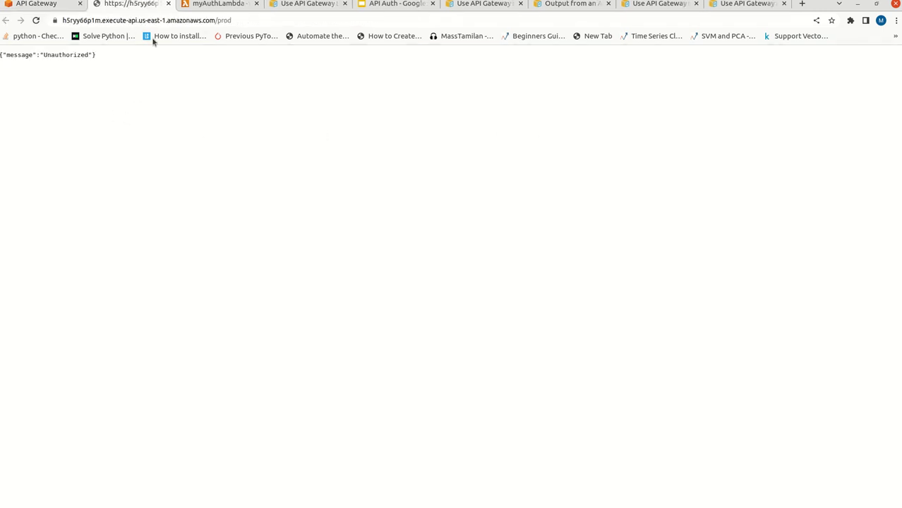
pyautogui.doubleClick(66, 54)
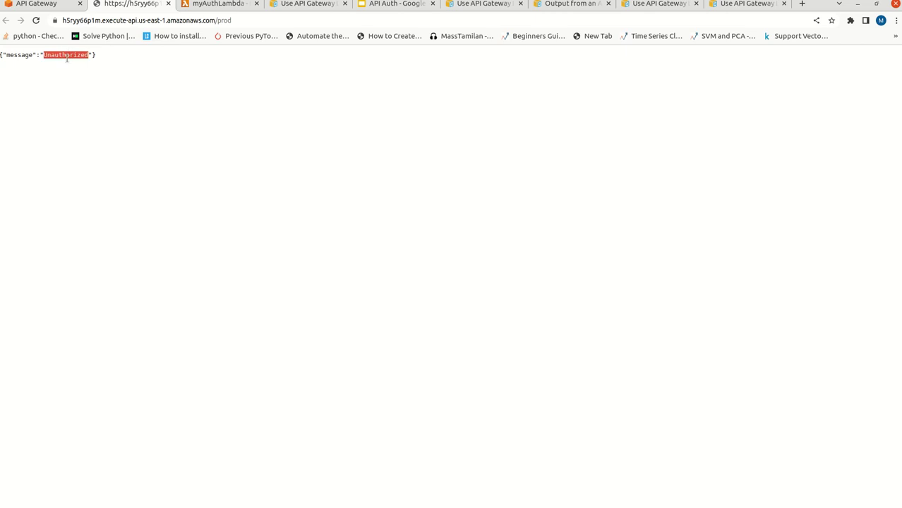
pyautogui.click(54, 9)
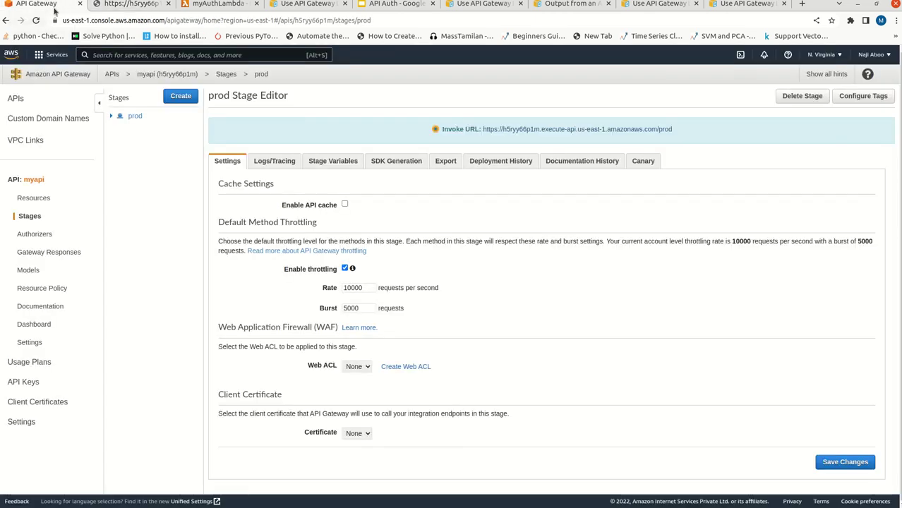
pyautogui.click(573, 132)
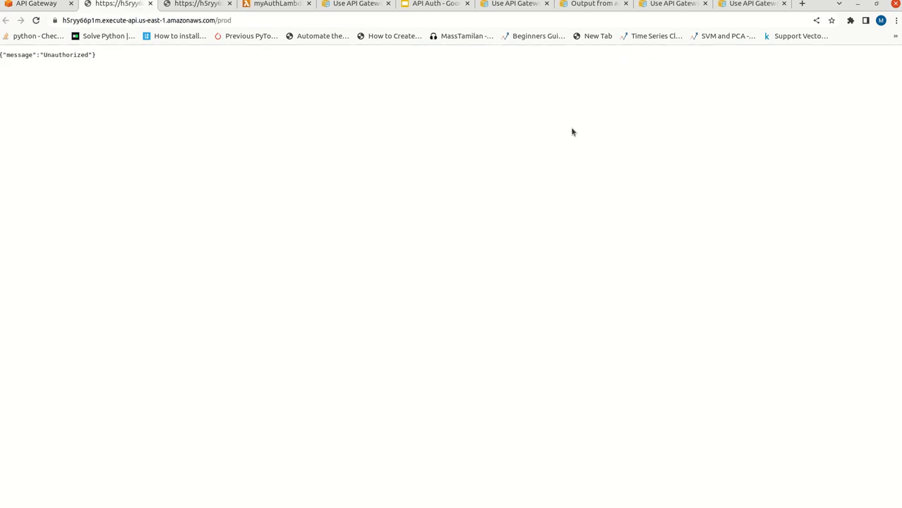
pyautogui.click(149, 4)
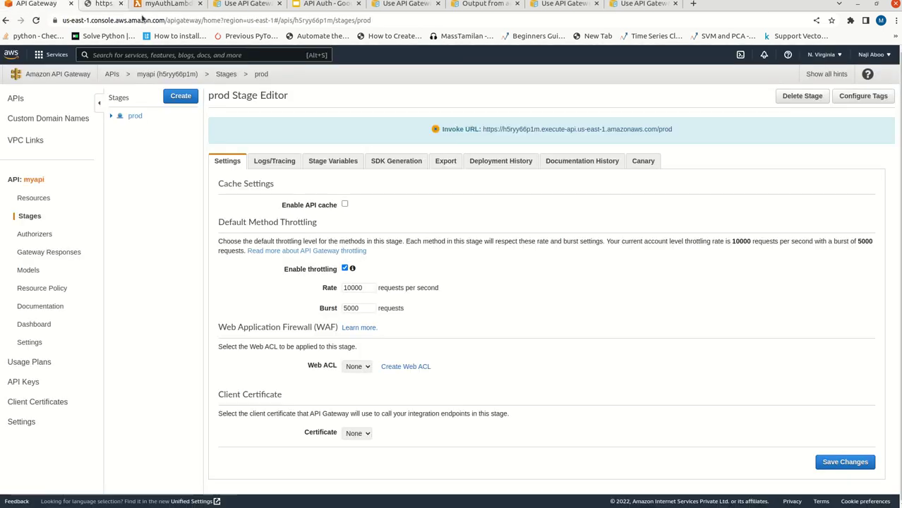
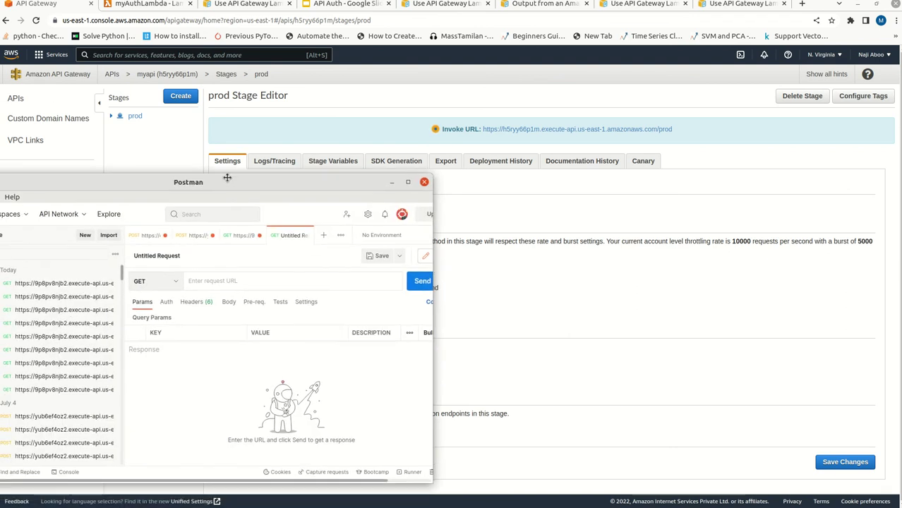
# - Open the prod Invoke URL in Chrome, which returns {"message":"Unauthorized"}
pyautogui.doubleClick(227, 176)
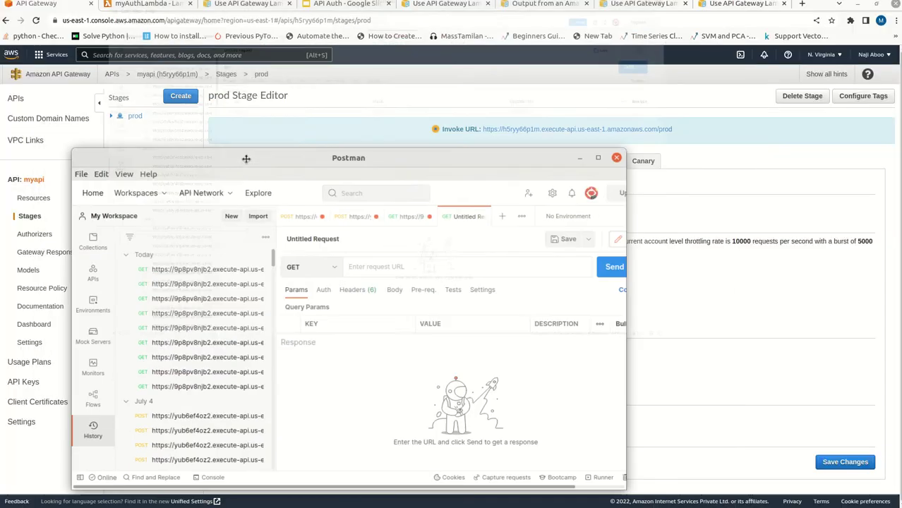
pyautogui.doubleClick(287, 6)
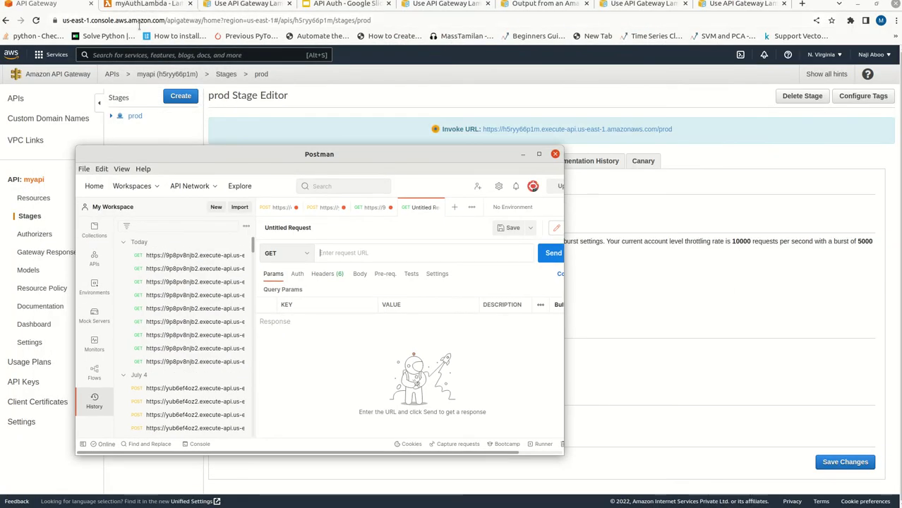
pyautogui.click(74, 6)
pyautogui.click(494, 131)
# - Copy the prod endpoint URL into the URL field of a Postman GET request
pyautogui.click(217, 19)
pyautogui.hotkey('ctrl', 'c')
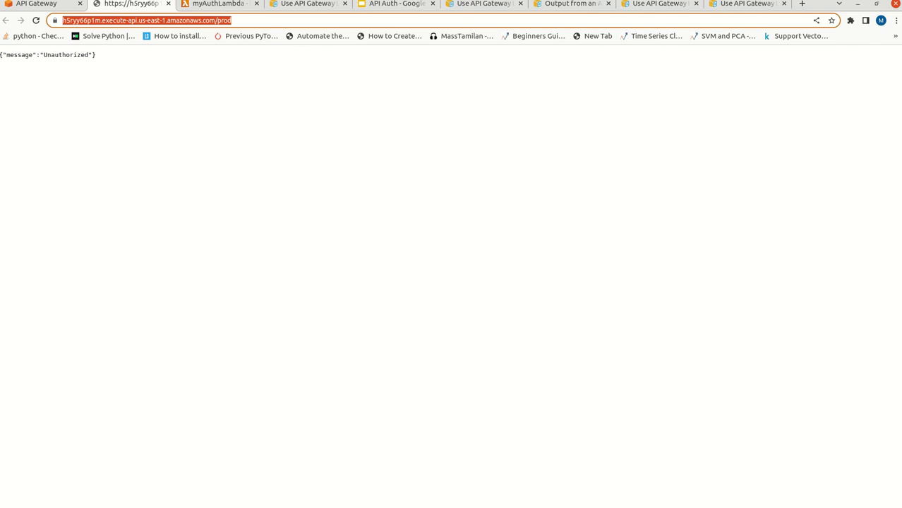
pyautogui.hotkey('alt', 'Tab')
pyautogui.doubleClick(226, 156)
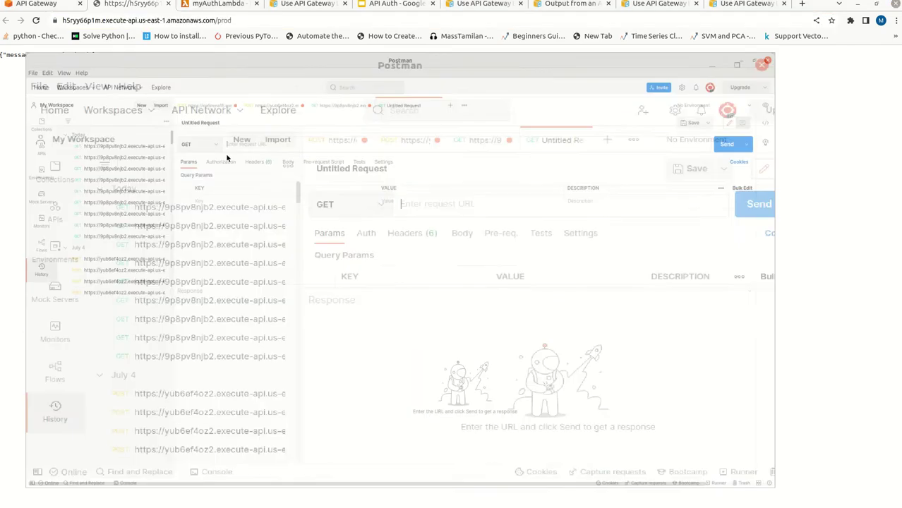
pyautogui.click(312, 101)
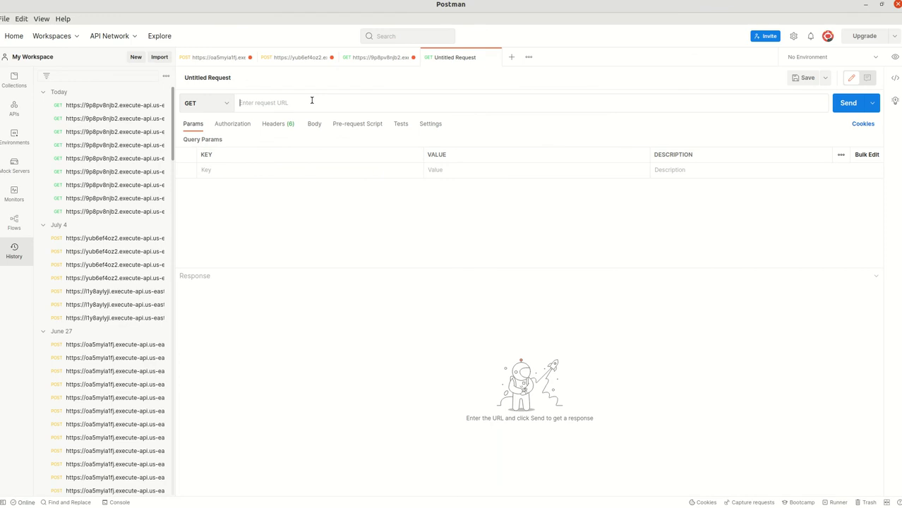
pyautogui.hotkey('ctrl', 'v')
# - Start a new header entry in the prod request's Headers list
pyautogui.click(293, 149)
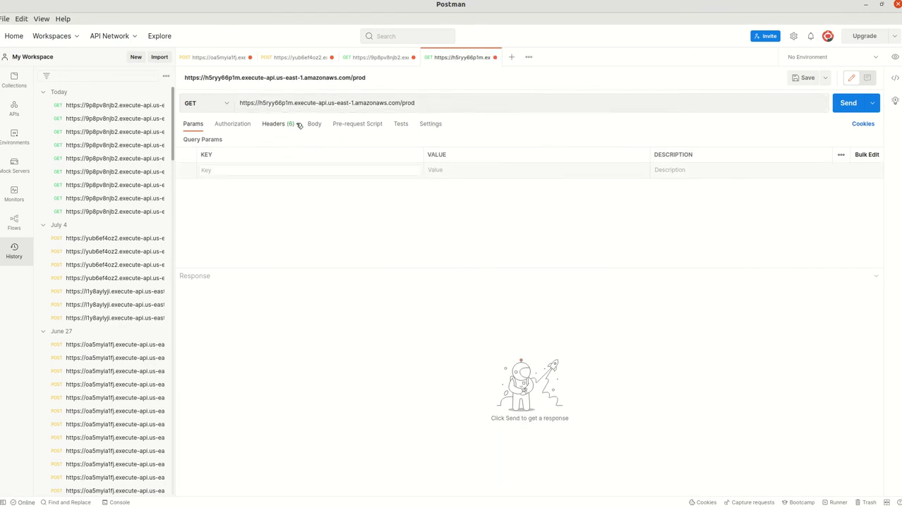
pyautogui.click(233, 125)
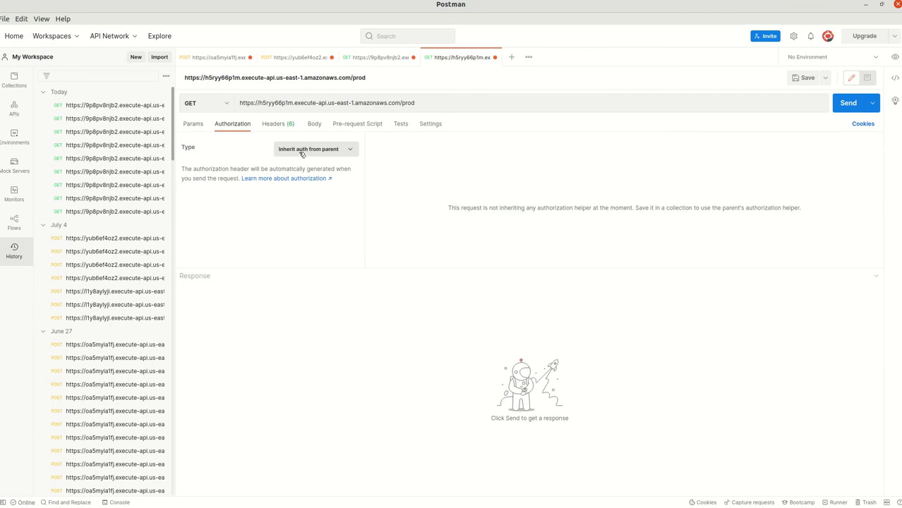
pyautogui.click(283, 125)
pyautogui.click(252, 171)
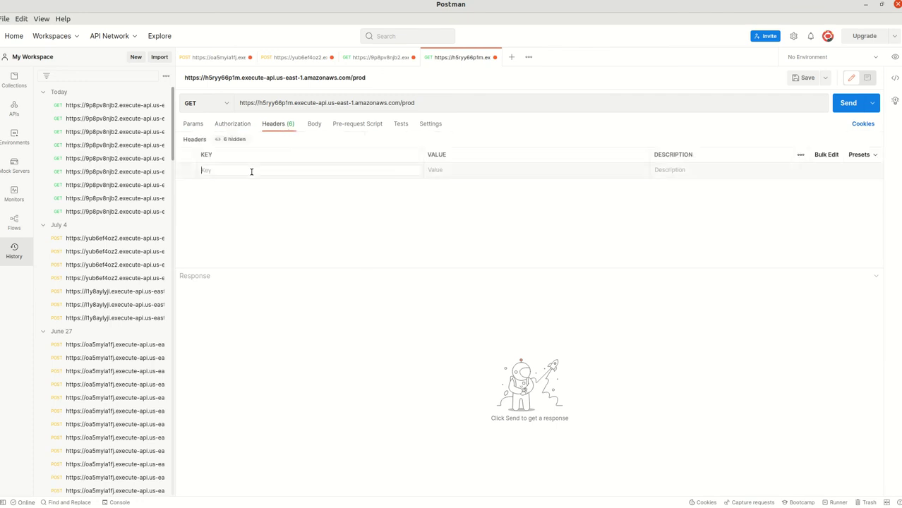
pyautogui.write('au')
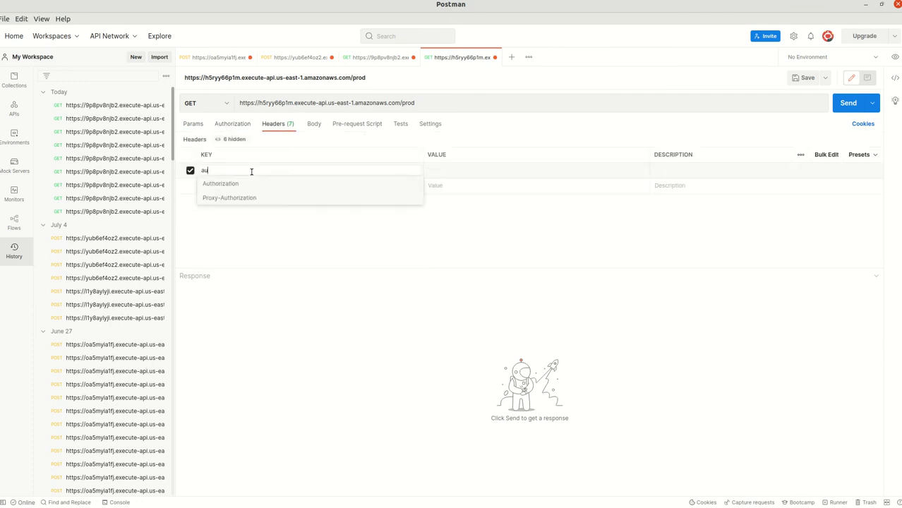
pyautogui.press('BackSpace')
pyautogui.press('BackSpace')
pyautogui.write('a')
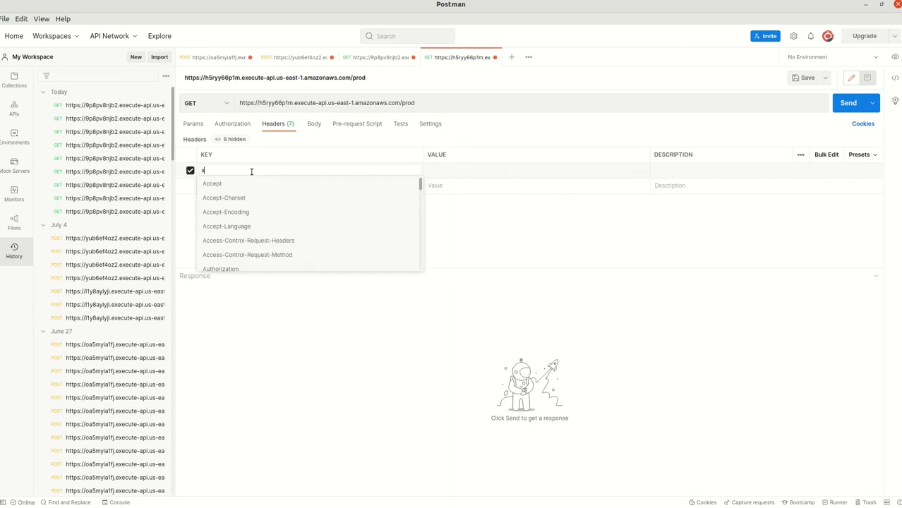
pyautogui.write('uh')
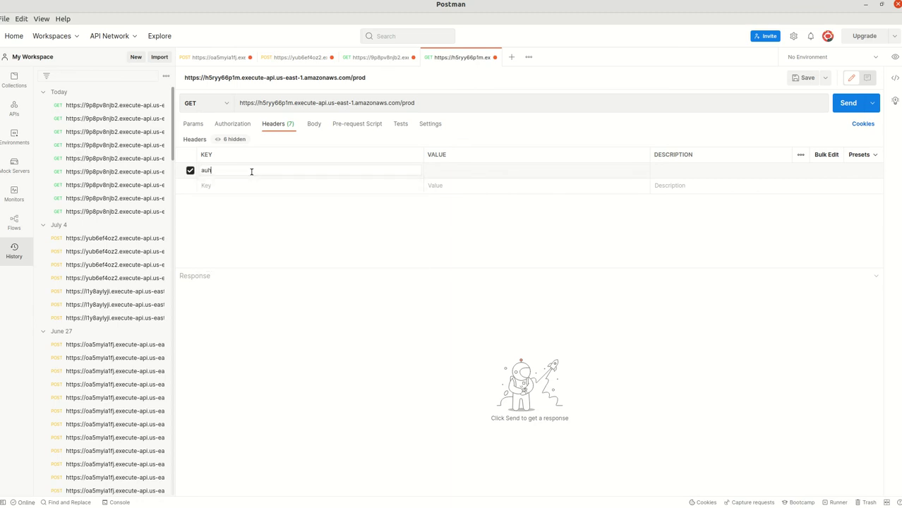
# - Copy the authorizationToken header name from the earlier 9p8pv8njb2 request into the new header
pyautogui.press('super+Down')
pyautogui.moveTo(467, 151); pyautogui.dragTo(283, 124)
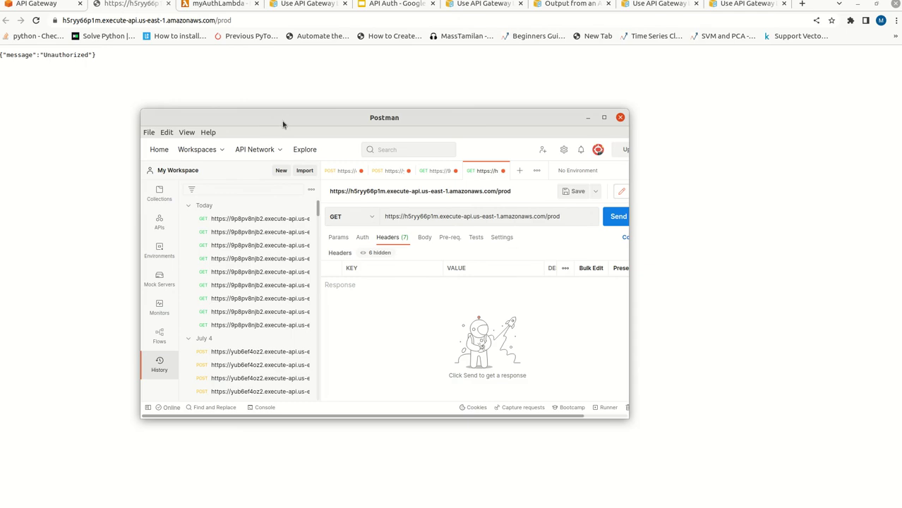
pyautogui.doubleClick(284, 124)
pyautogui.click(362, 59)
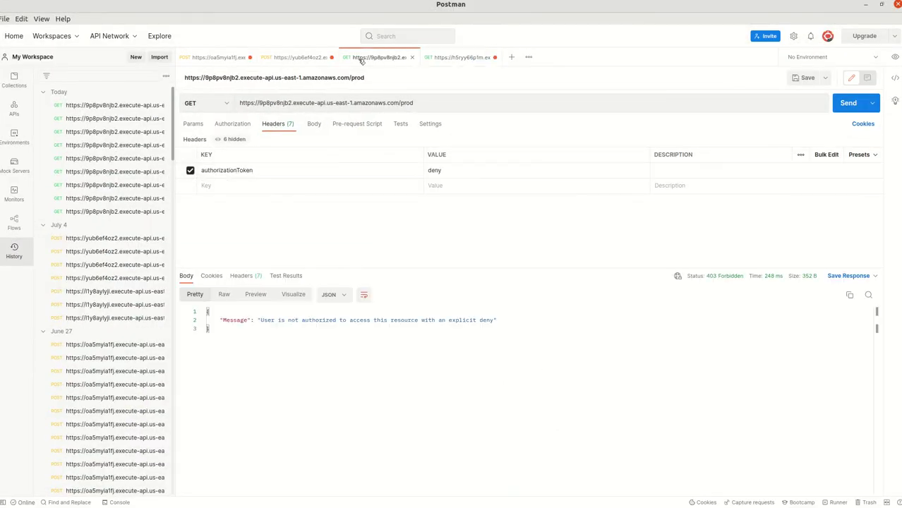
pyautogui.doubleClick(272, 173)
pyautogui.hotkey('ctrl', 'c')
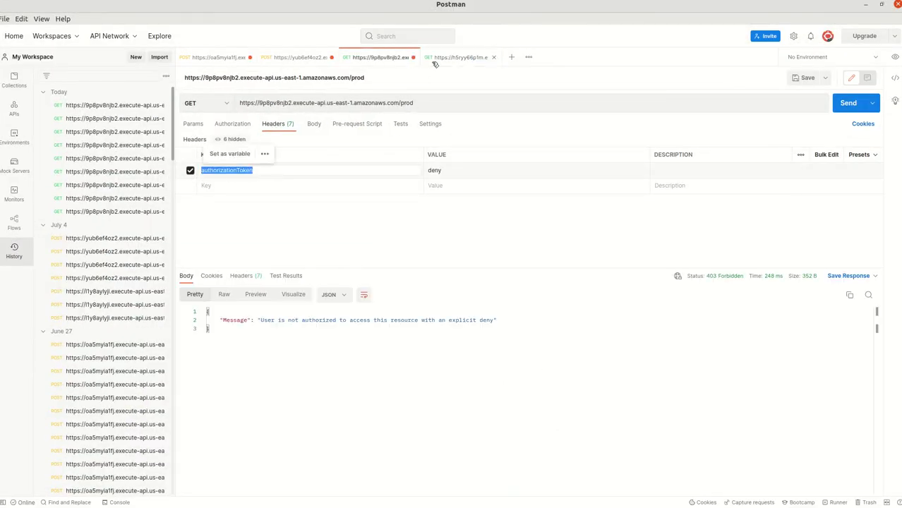
pyautogui.click(435, 62)
pyautogui.doubleClick(251, 171)
pyautogui.hotkey('ctrl', 'v')
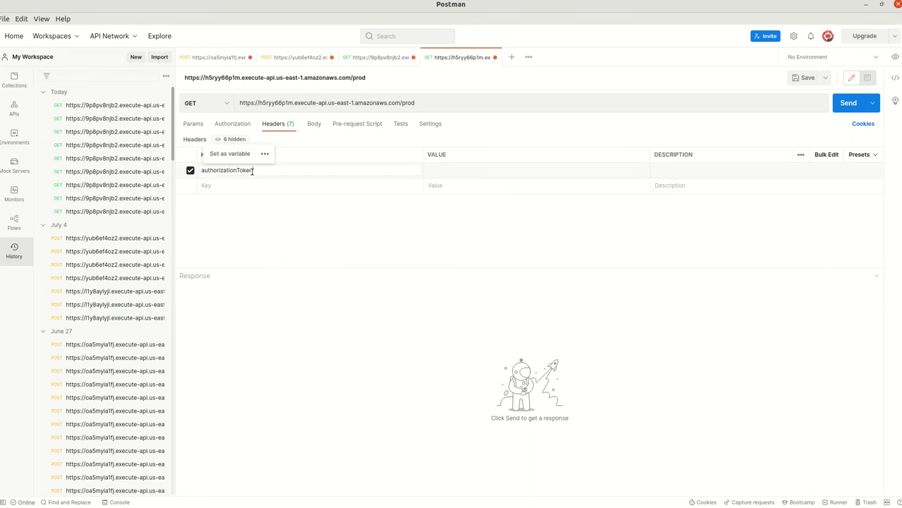
# - Set the header value to allow and send, returning 200 OK 'Hello from Lambda!'
pyautogui.click(455, 171)
pyautogui.write('allow')
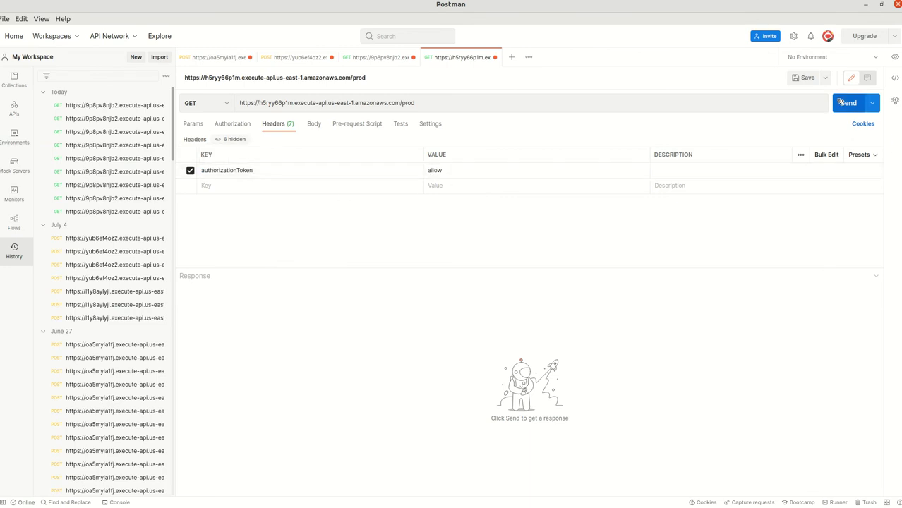
pyautogui.click(838, 102)
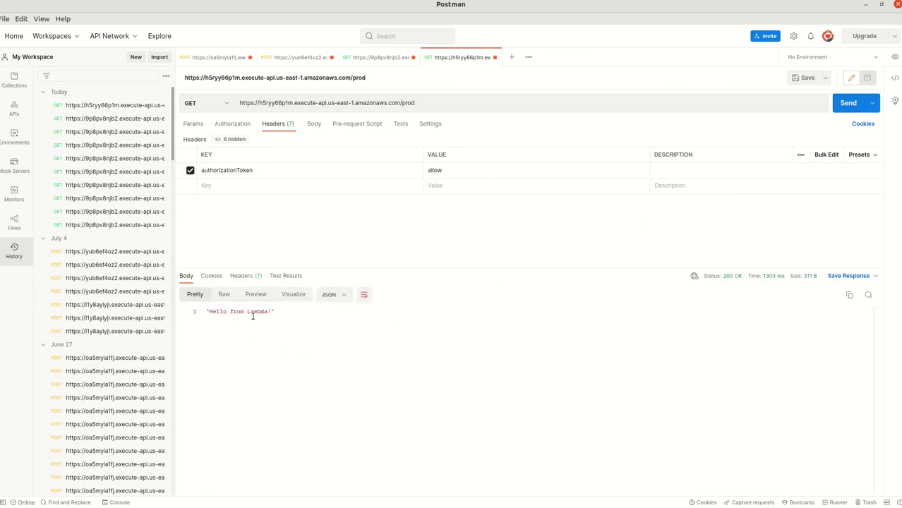
# - Send the request with an empty authorizationToken, which returns 401 Unauthorized
pyautogui.doubleClick(451, 171)
pyautogui.press('BackSpace')
pyautogui.click(852, 103)
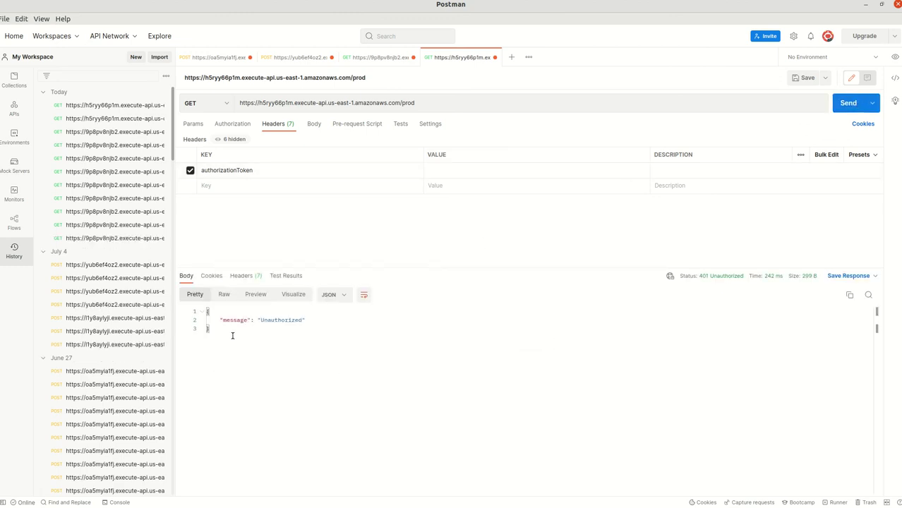
pyautogui.doubleClick(275, 320)
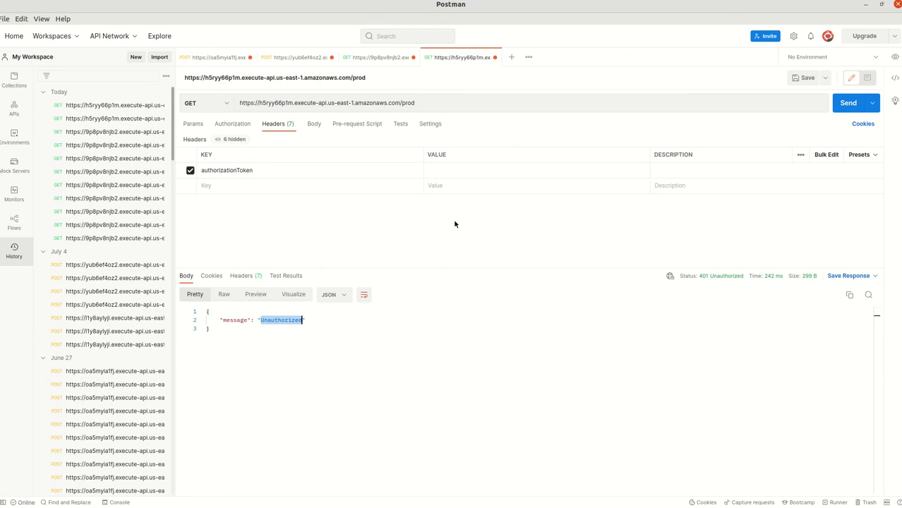
pyautogui.click(456, 169)
pyautogui.write('deasd')
pyautogui.click(847, 104)
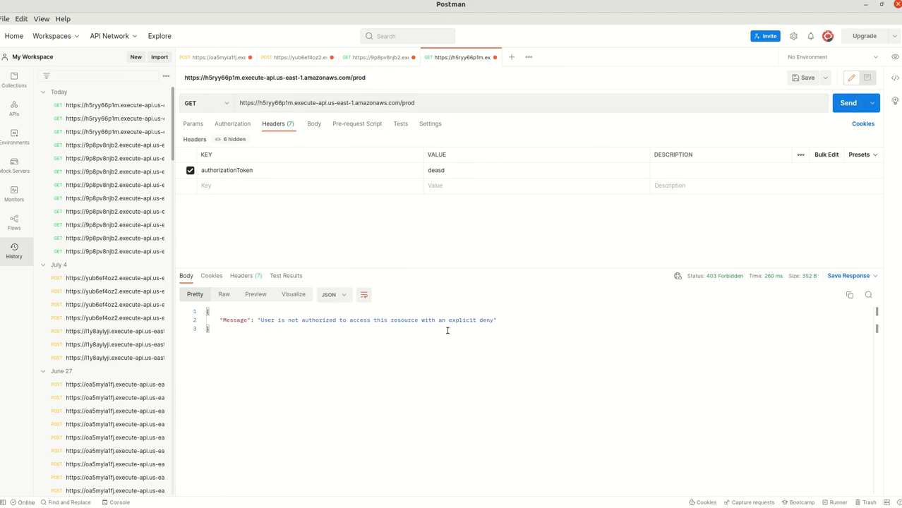
pyautogui.moveTo(498, 320); pyautogui.dragTo(221, 319)
pyautogui.click(240, 336)
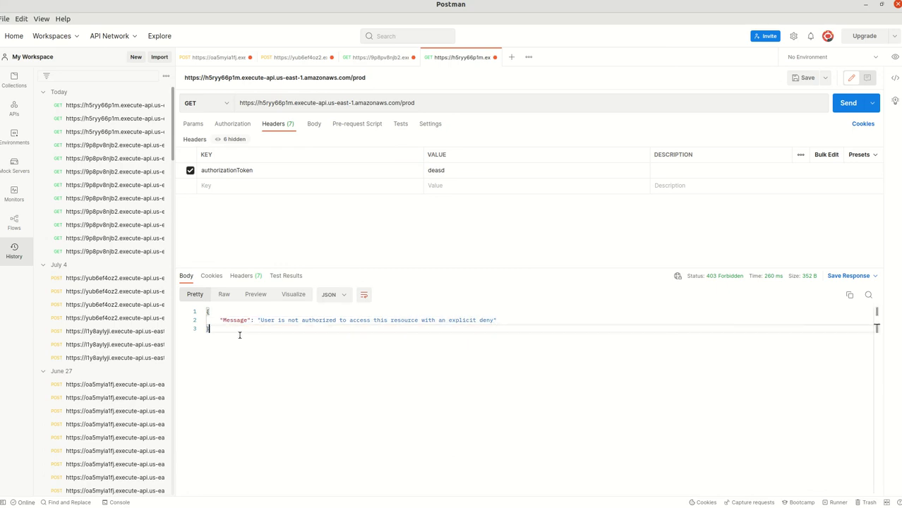
pyautogui.hotkey('ctrl', 'a')
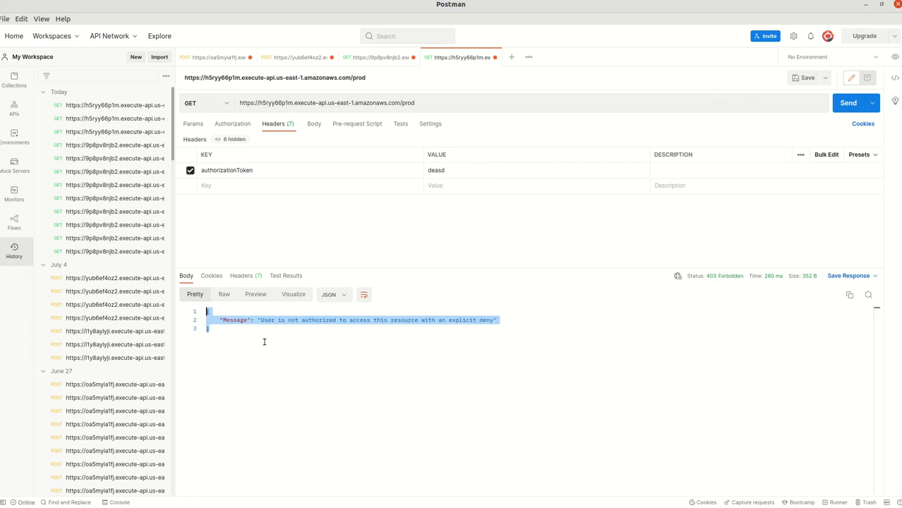
pyautogui.hotkey('alt', 'Tab')
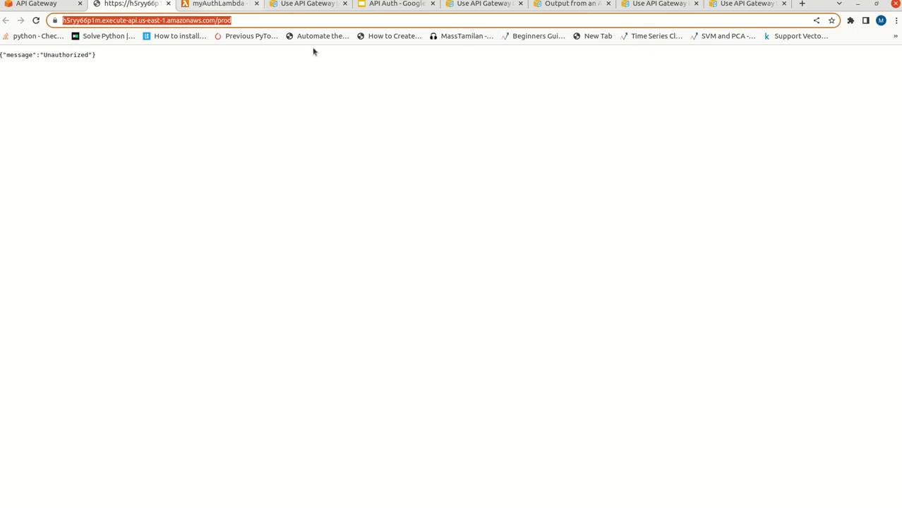
pyautogui.click(39, 3)
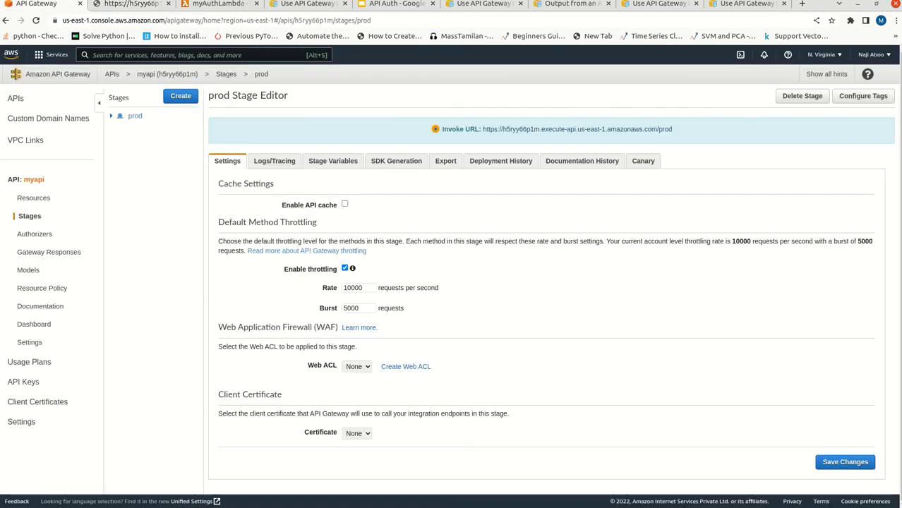